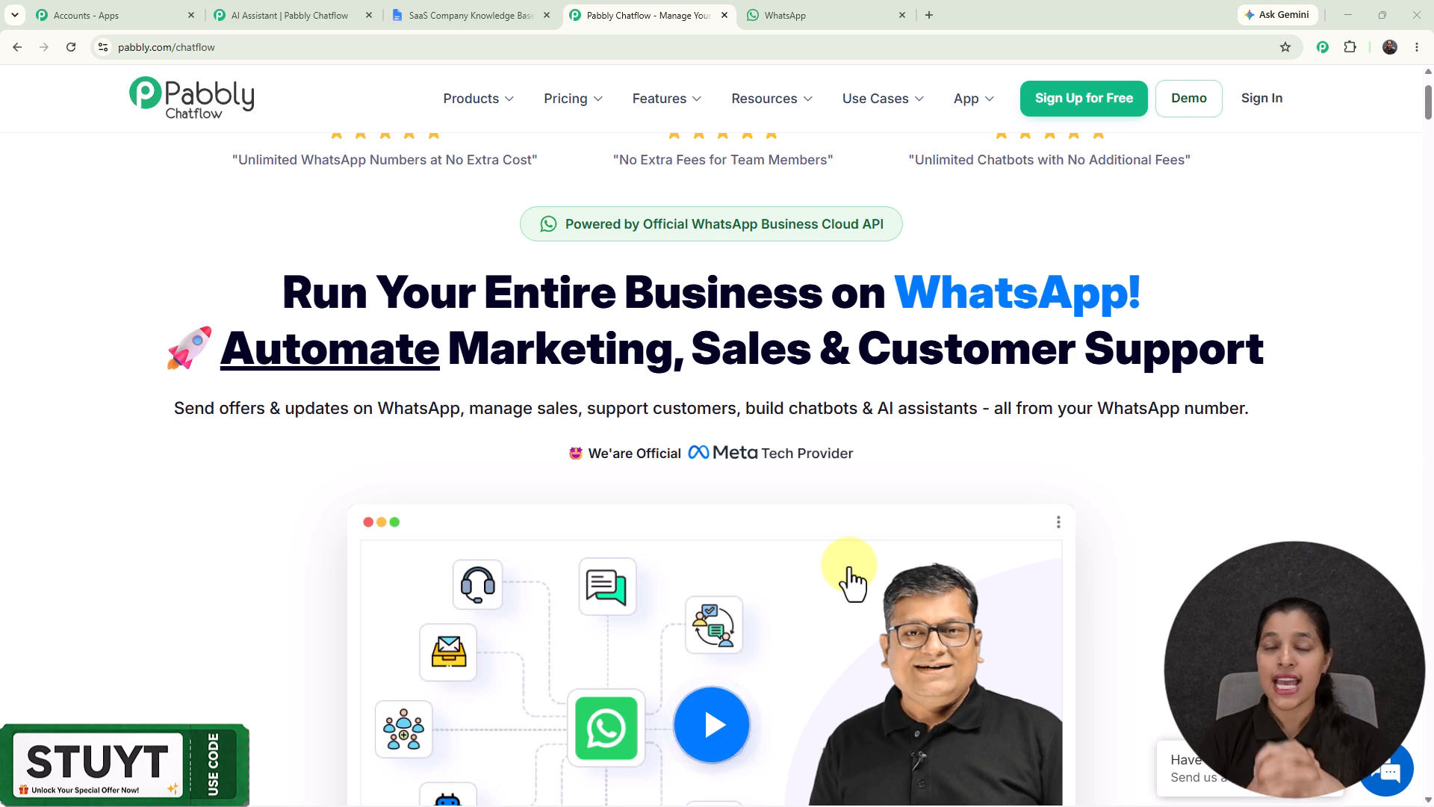
# Step: Switch to WhatsApp Web and send "Hey I need help" in the My Test Number chat
pyautogui.click(814, 13)
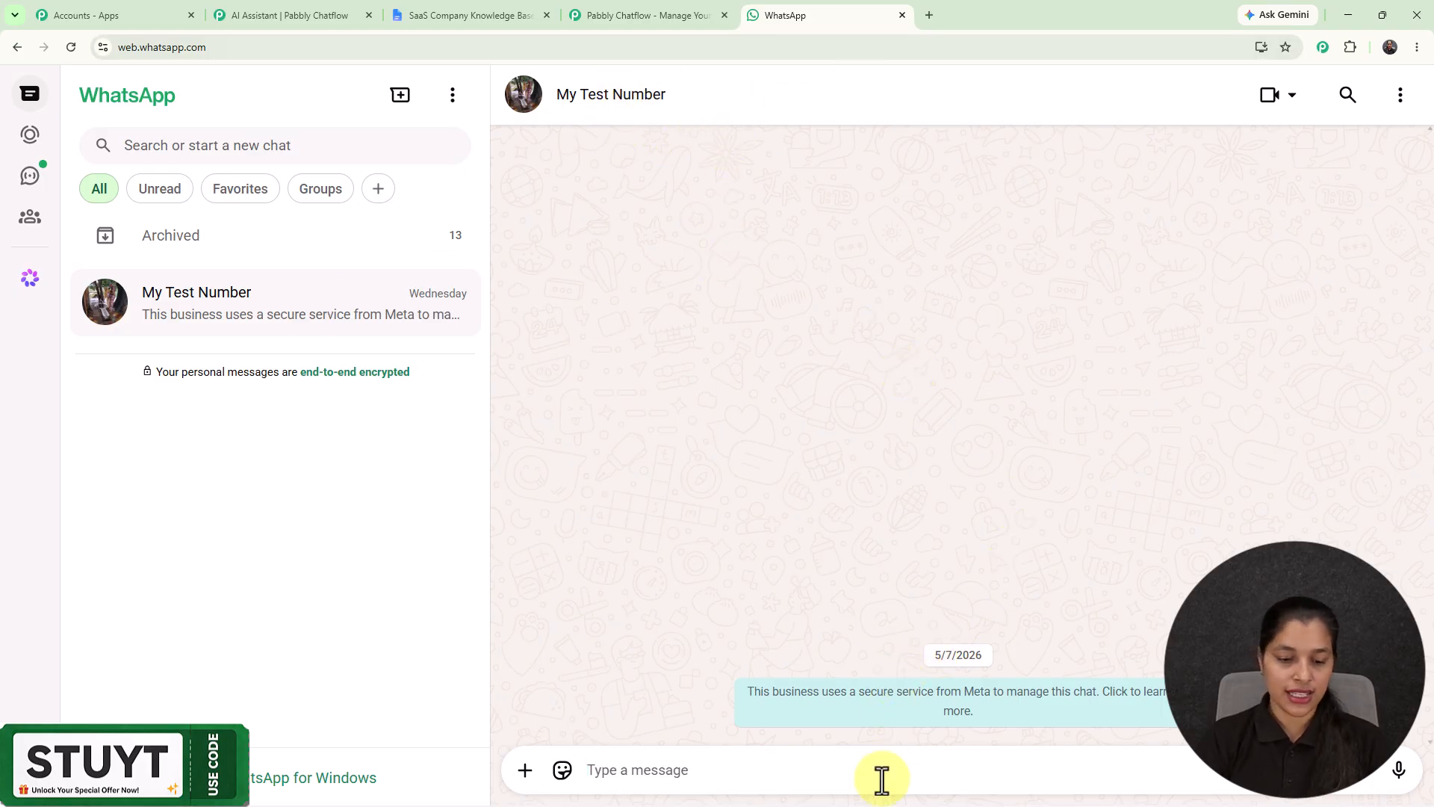
pyautogui.write('H')
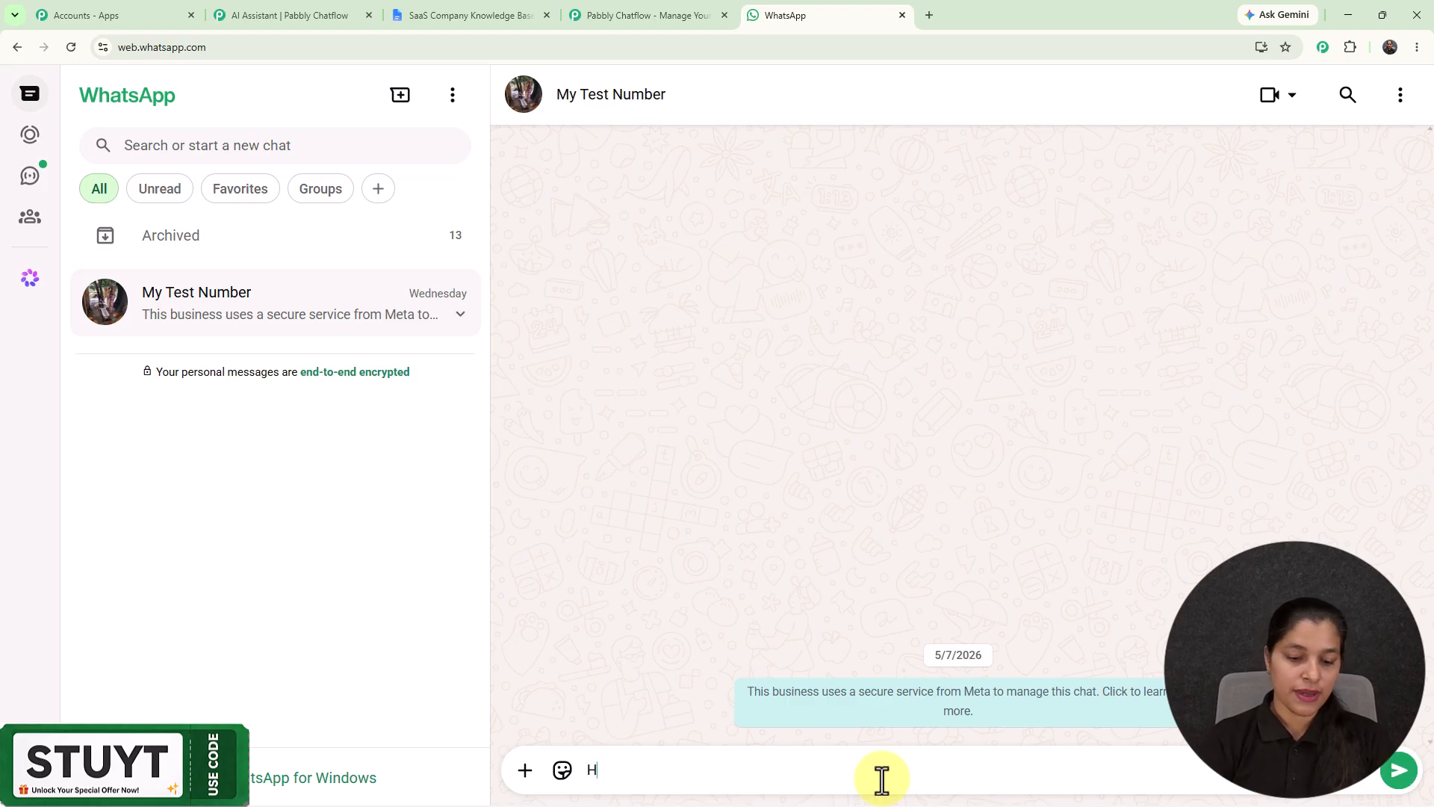
pyautogui.write('ey I need help')
pyautogui.press('Return')
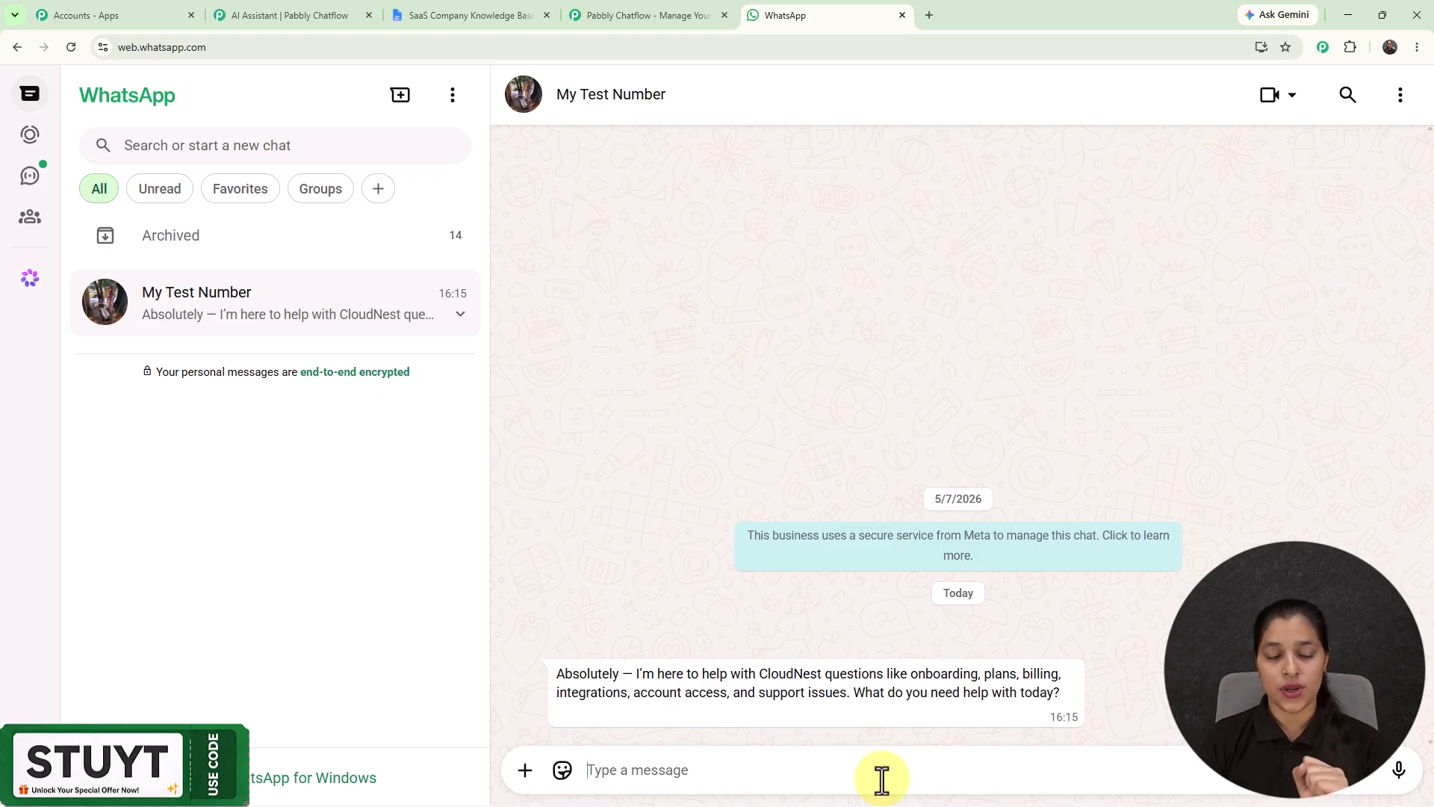
# Step: Send "Tell me about the plans you offer." and, after reading the reply, send "What Payment methods are accepted?"
pyautogui.write('Tell me about the plans you offer?')
pyautogui.press('BackSpace')
pyautogui.press('Return')
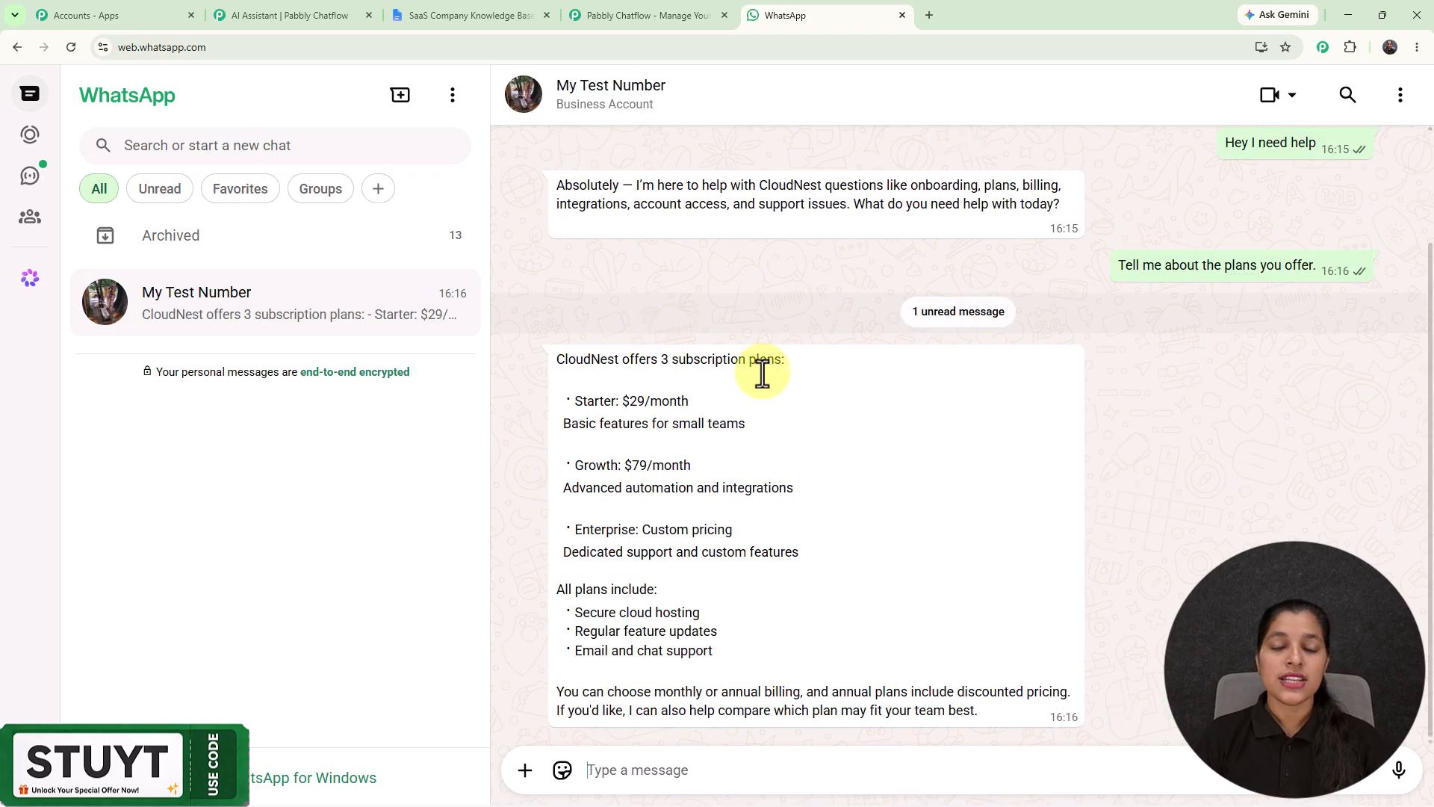
pyautogui.moveTo(560, 365); pyautogui.dragTo(859, 683)
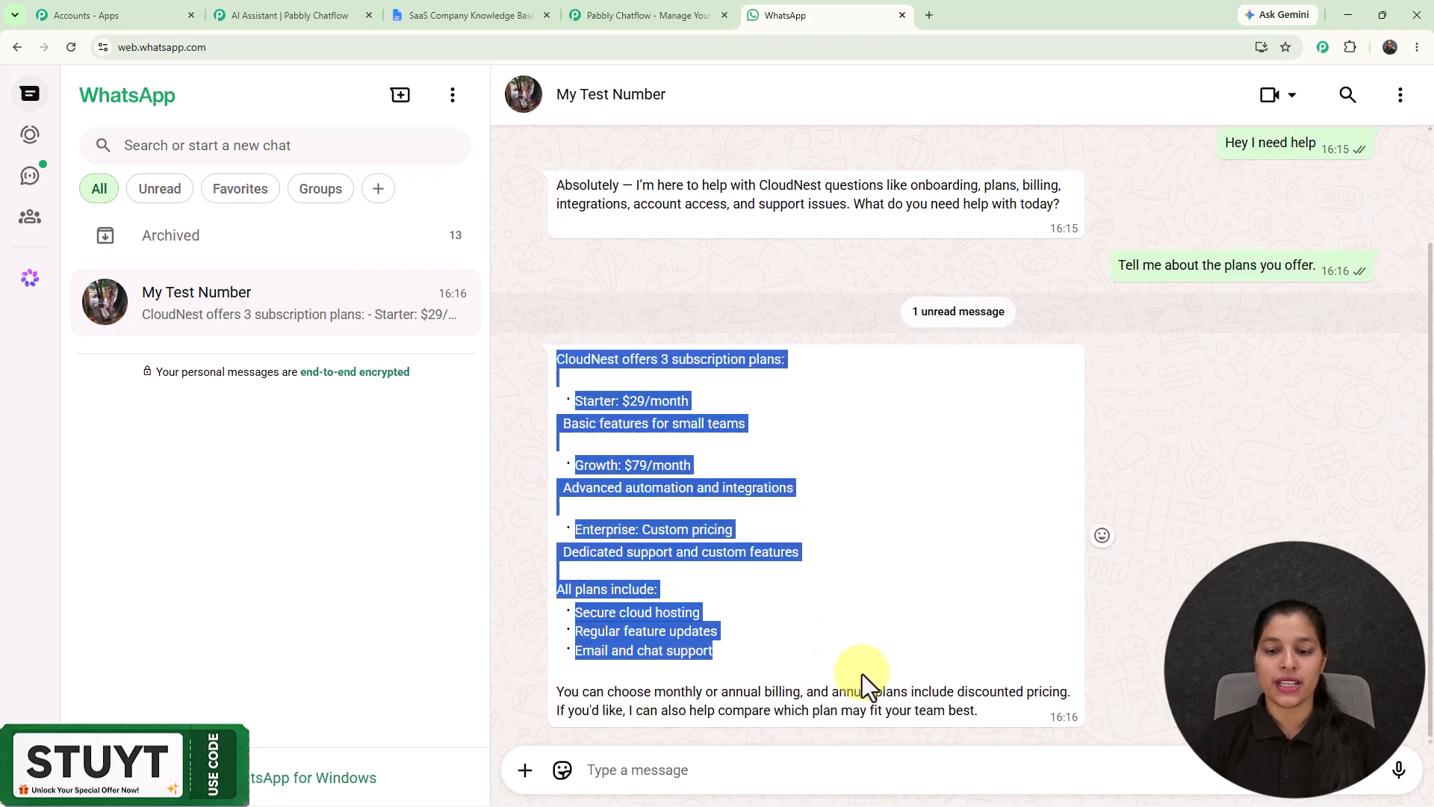
pyautogui.click(925, 540)
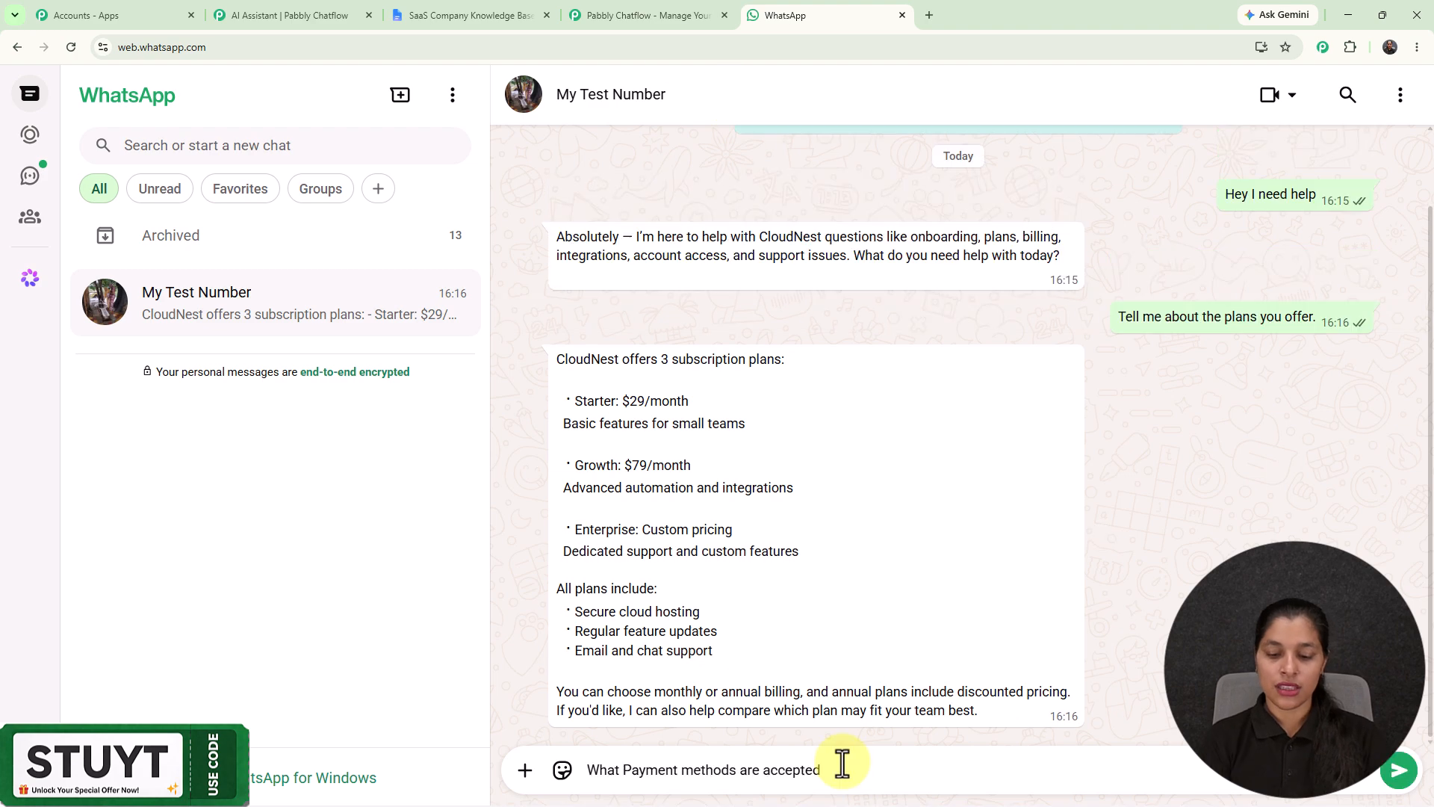
pyautogui.write('?')
pyautogui.press('Return')
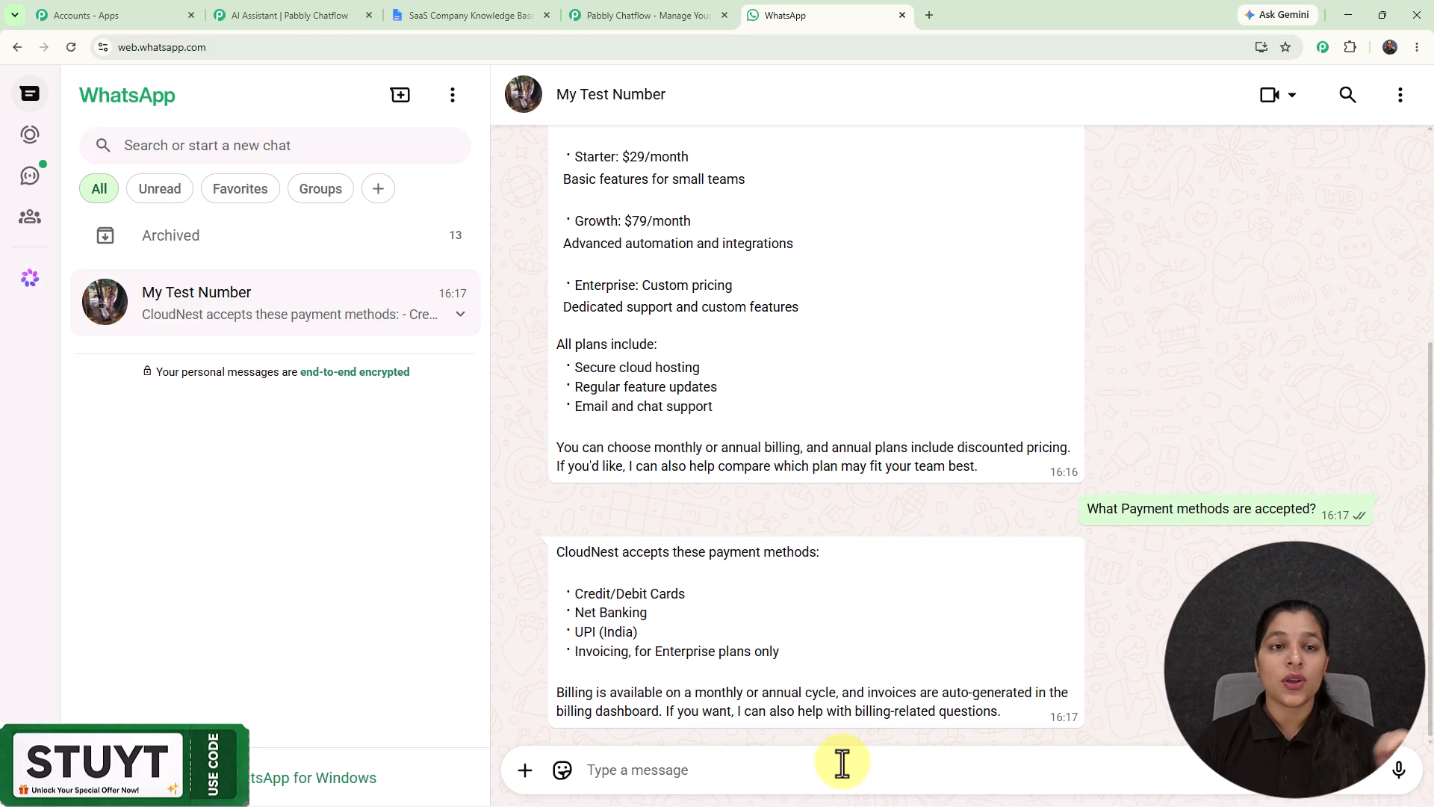
# Step: Switch to the SaaS Company Knowledge Base document in Google Docs and examine its About CloudNest Software section
pyautogui.click(513, 13)
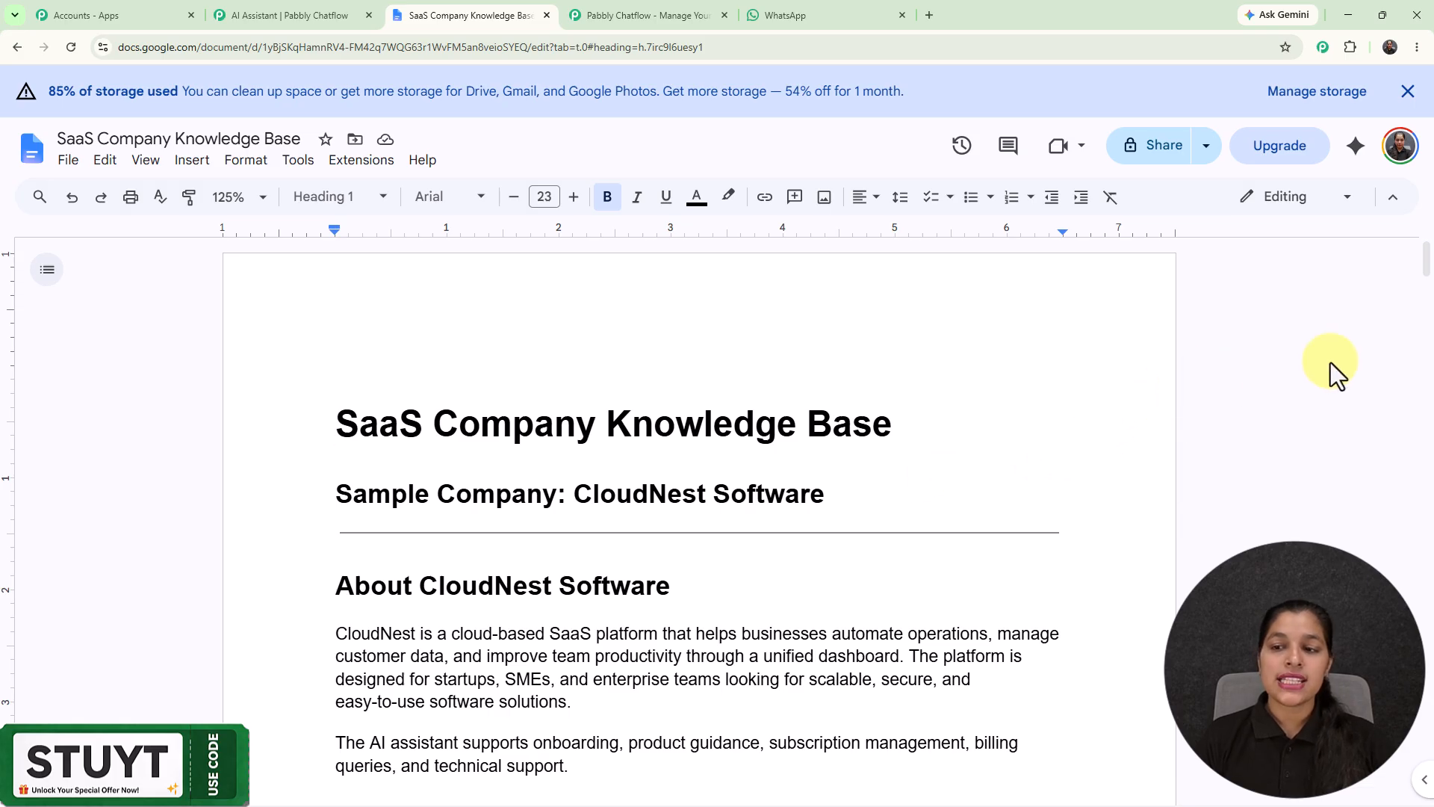
pyautogui.scroll(-1, 469, 379)
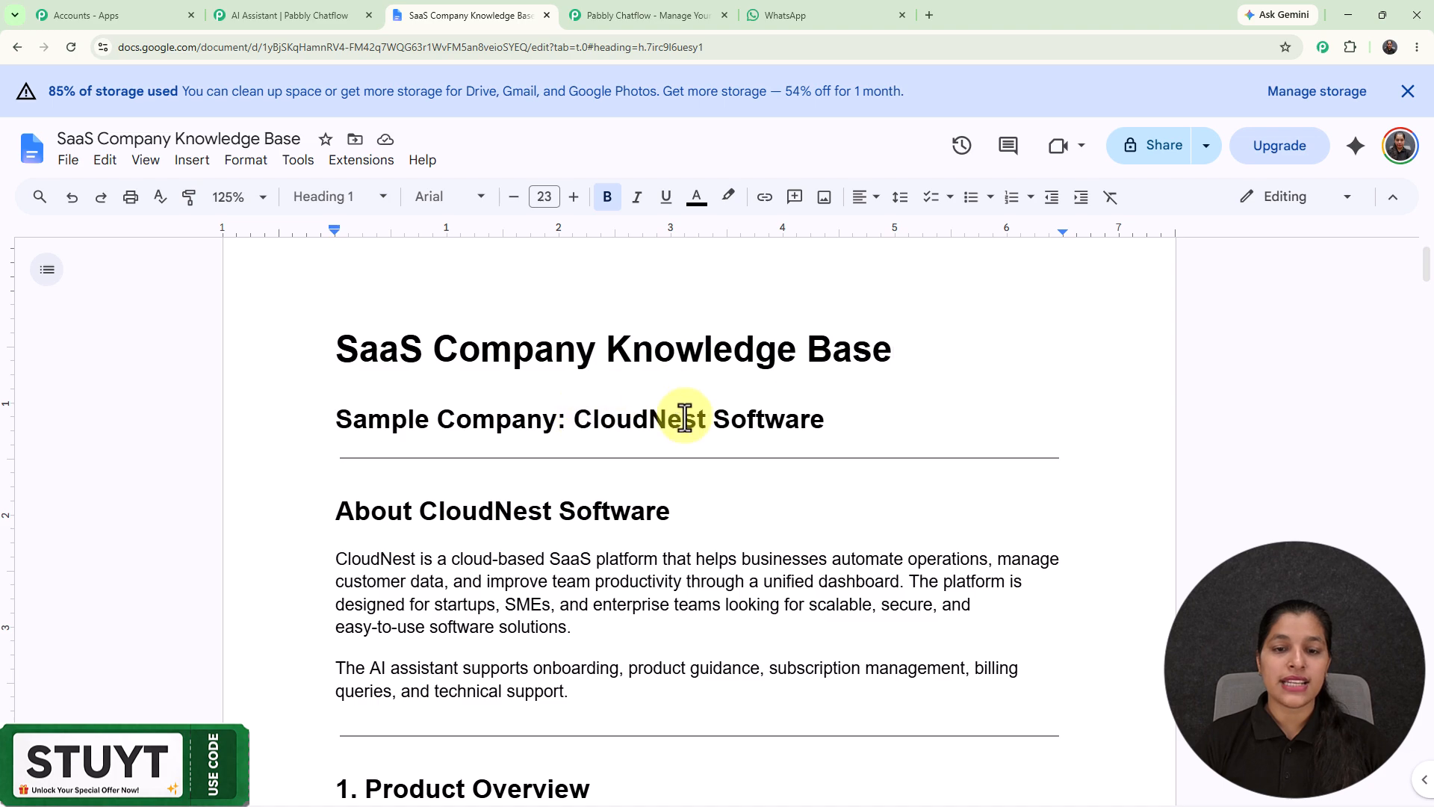
pyautogui.scroll(-5, 864, 400)
pyautogui.scroll(-7, 868, 400)
pyautogui.scroll(5, 868, 399)
pyautogui.scroll(4, 868, 400)
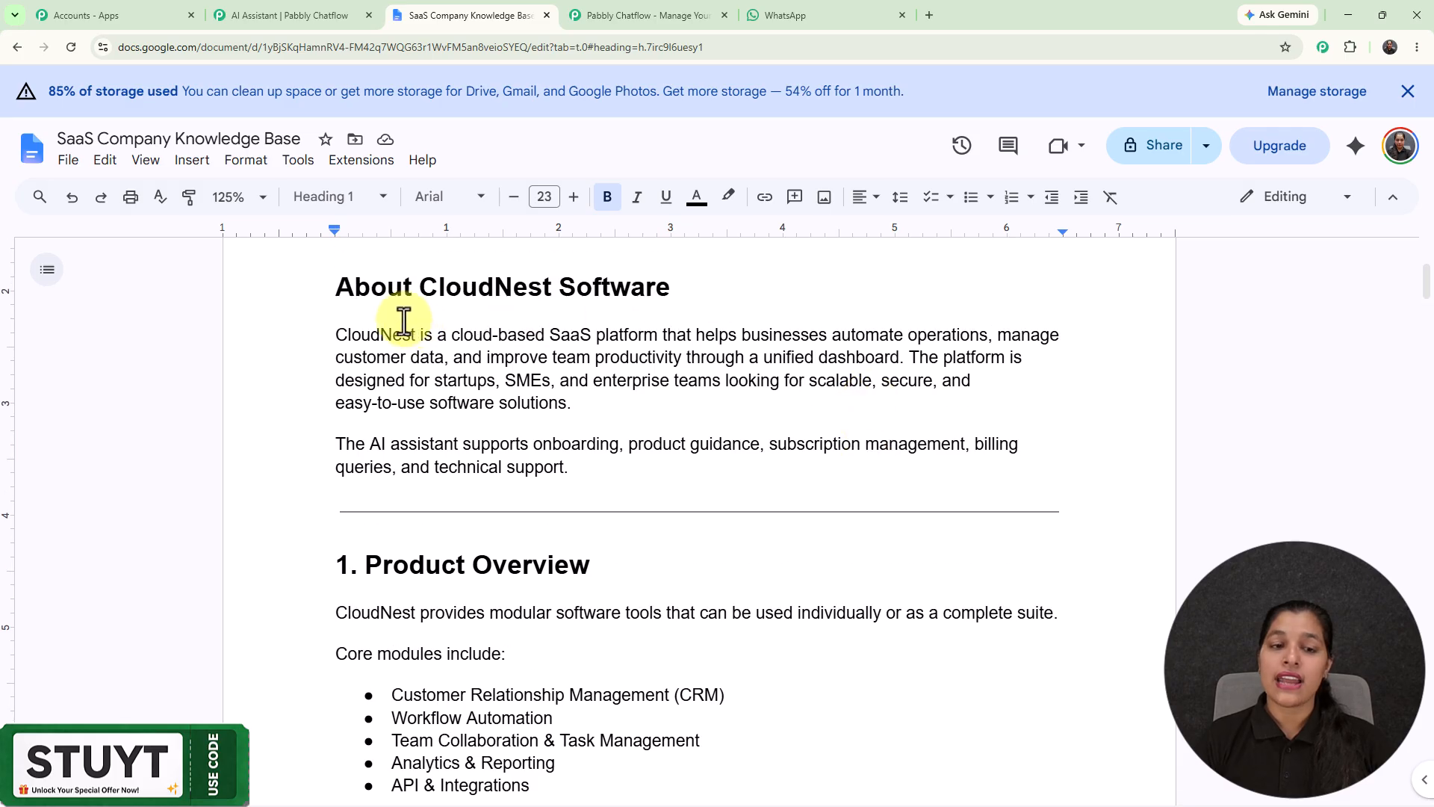
pyautogui.moveTo(337, 284); pyautogui.dragTo(560, 476)
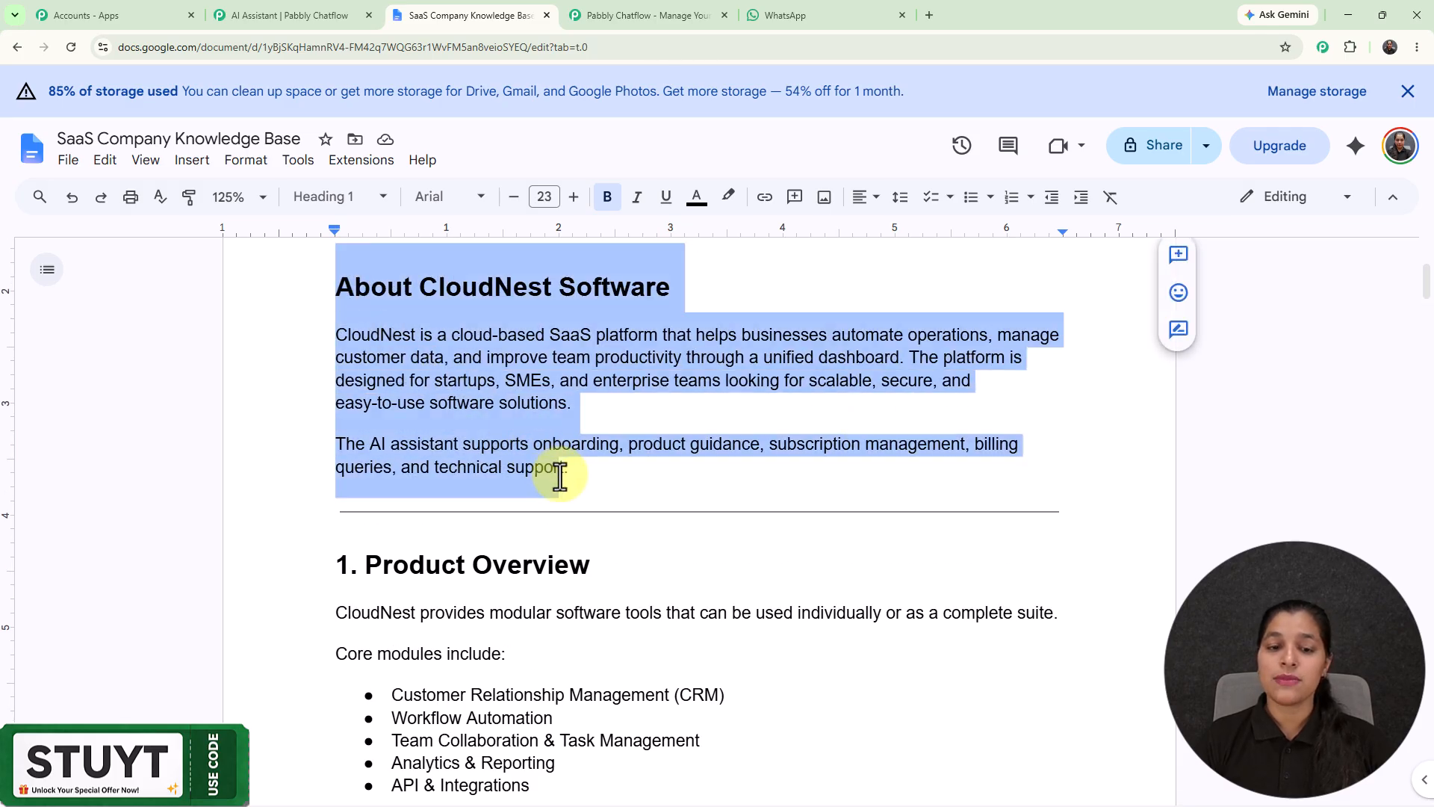
pyautogui.click(560, 476)
pyautogui.doubleClick(607, 477)
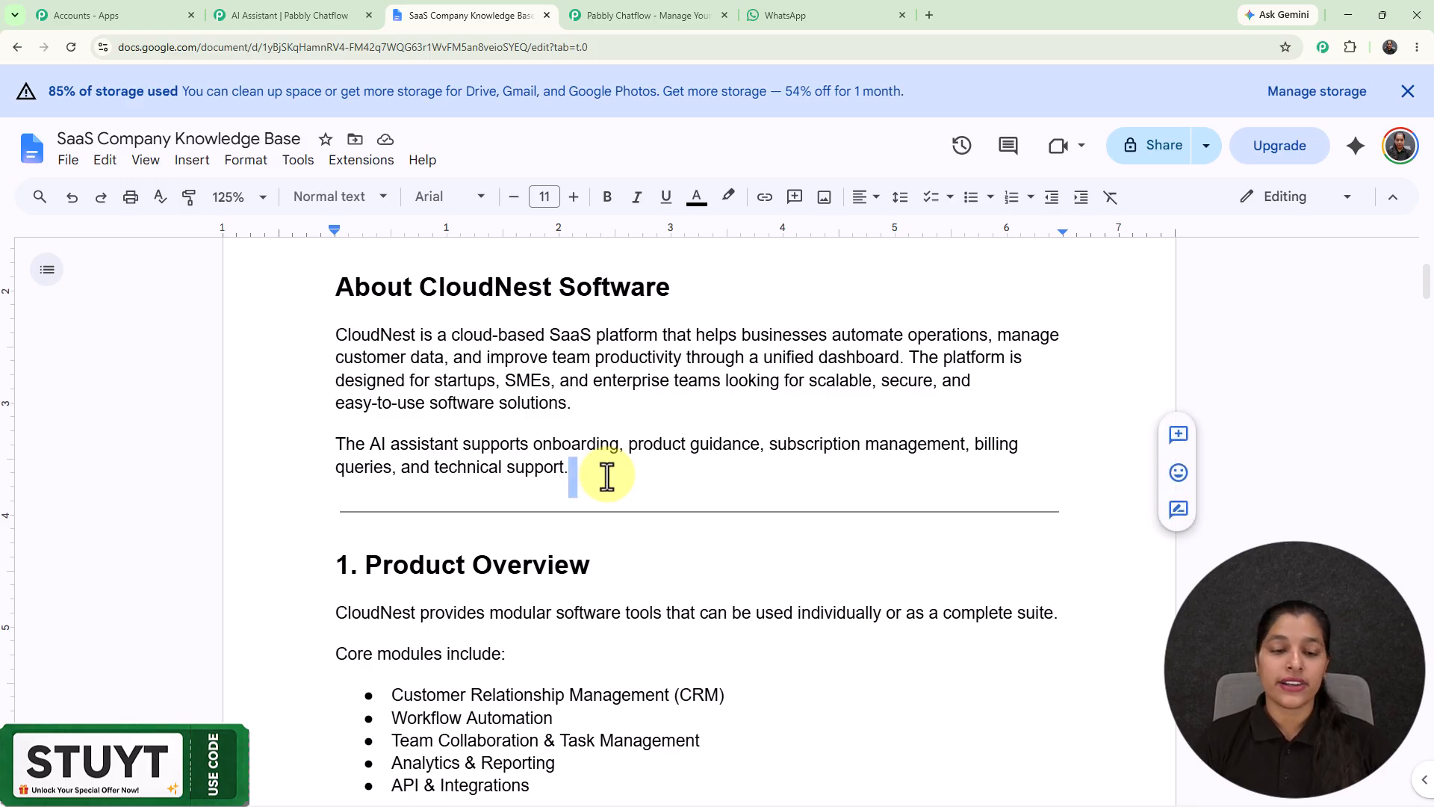
pyautogui.click(606, 477)
# Step: Examine the knowledge base from Product Overview through the billing and free trial sections, and return to the WhatsApp chat
pyautogui.scroll(-4, 606, 476)
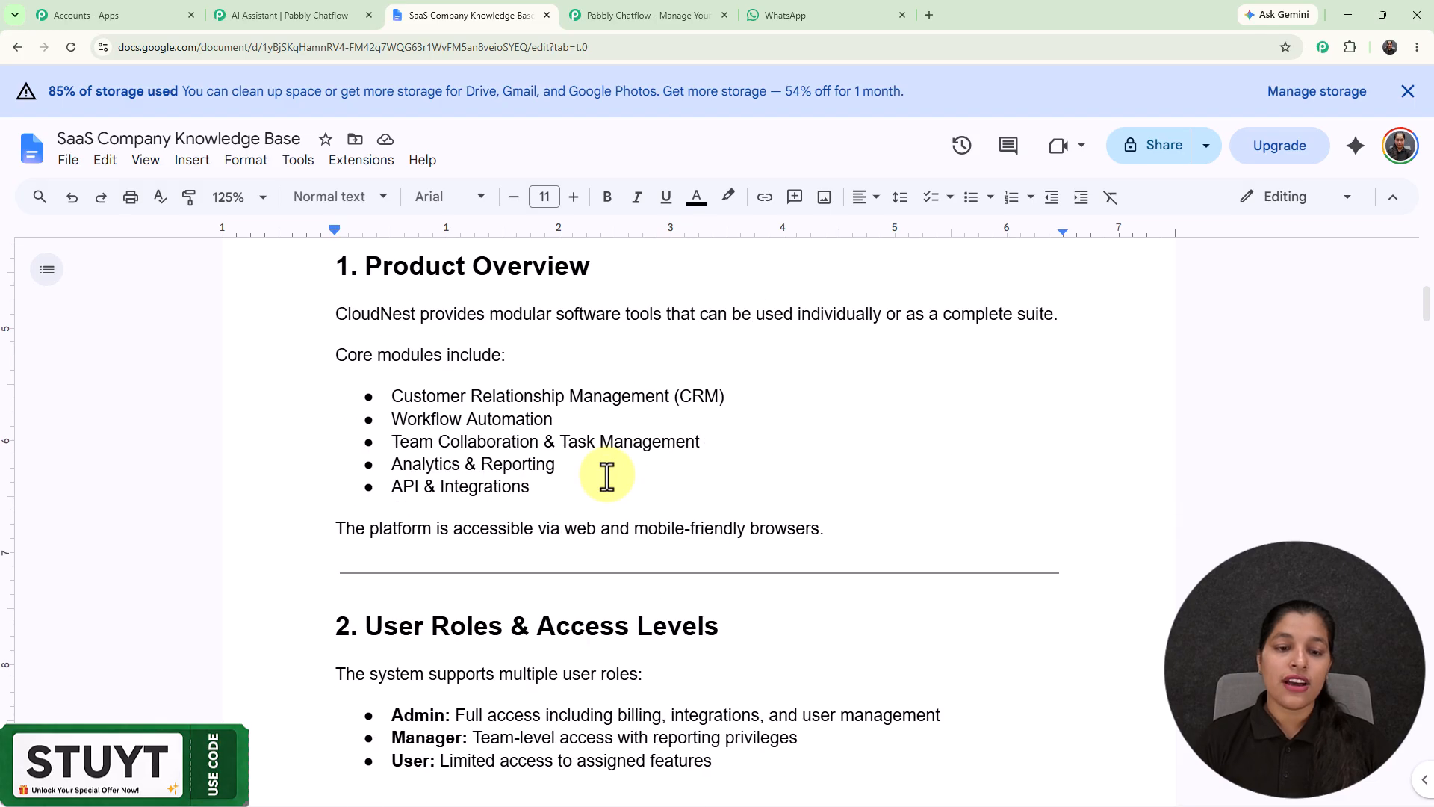
pyautogui.scroll(-15, 607, 477)
pyautogui.scroll(-11, 607, 477)
pyautogui.scroll(2, 607, 477)
pyautogui.scroll(-9, 607, 476)
pyautogui.scroll(-6, 607, 477)
pyautogui.scroll(3, 606, 477)
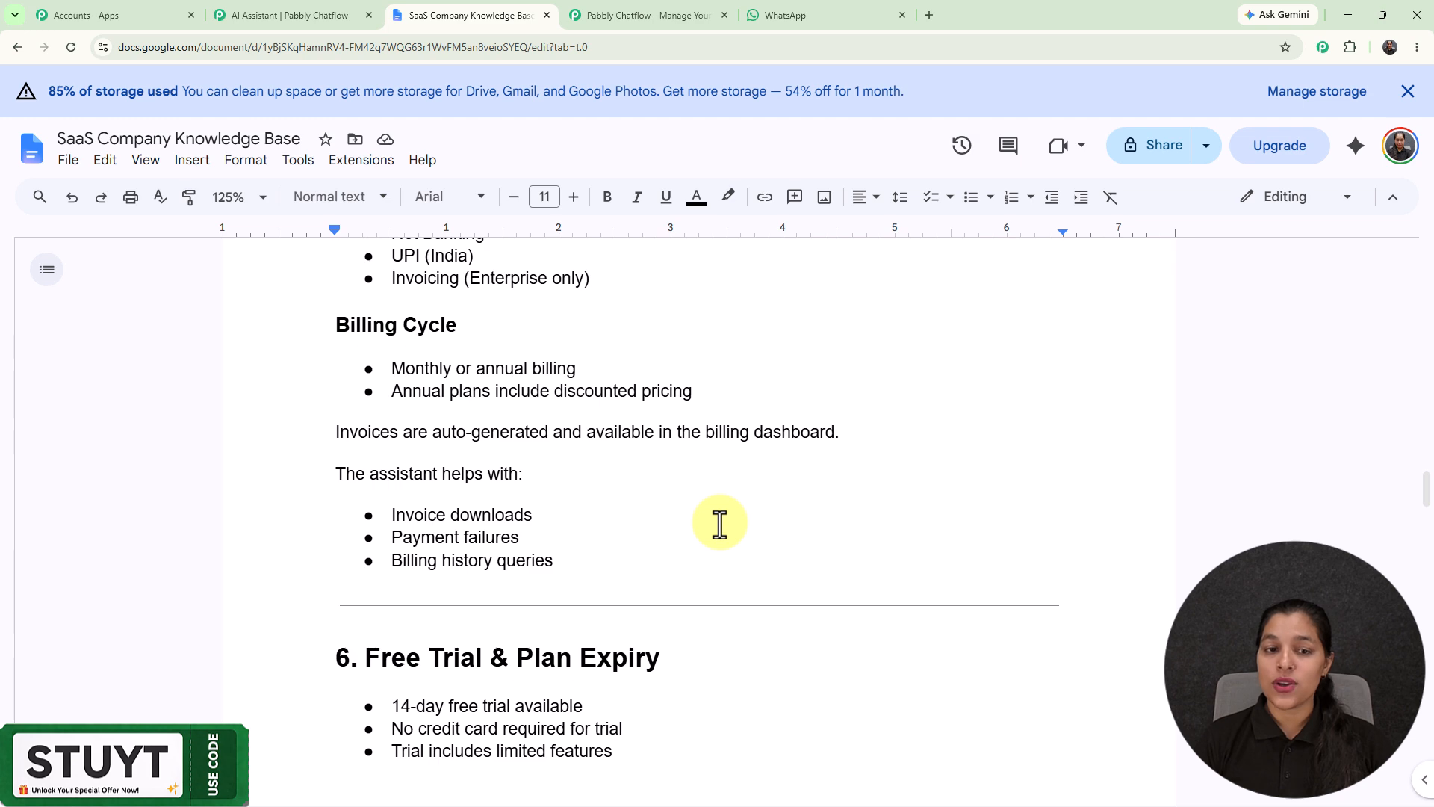
pyautogui.click(822, 16)
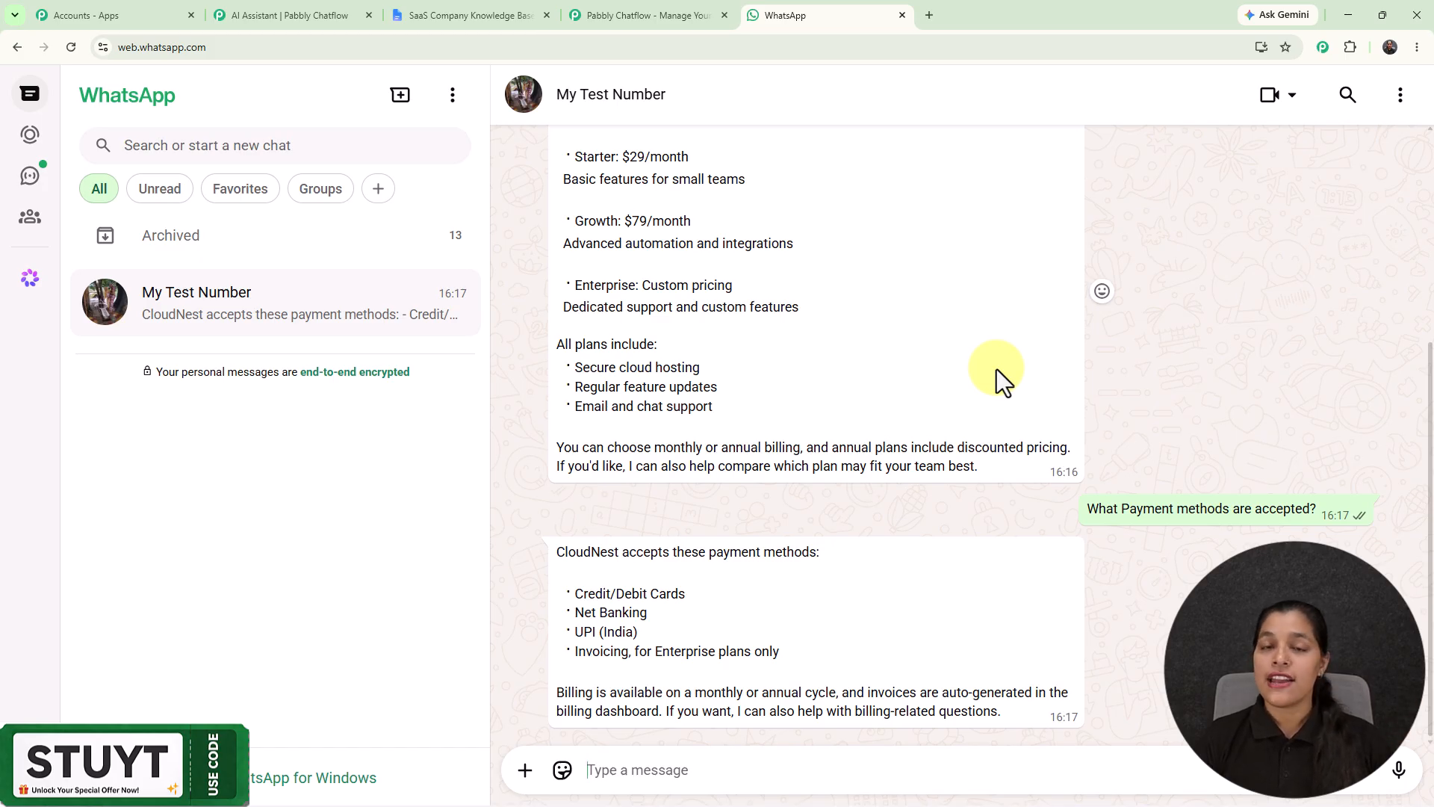
# Step: Open pabbly.com/chatflow in a new browser tab and dismiss the limited-time offer popup
pyautogui.click(298, 13)
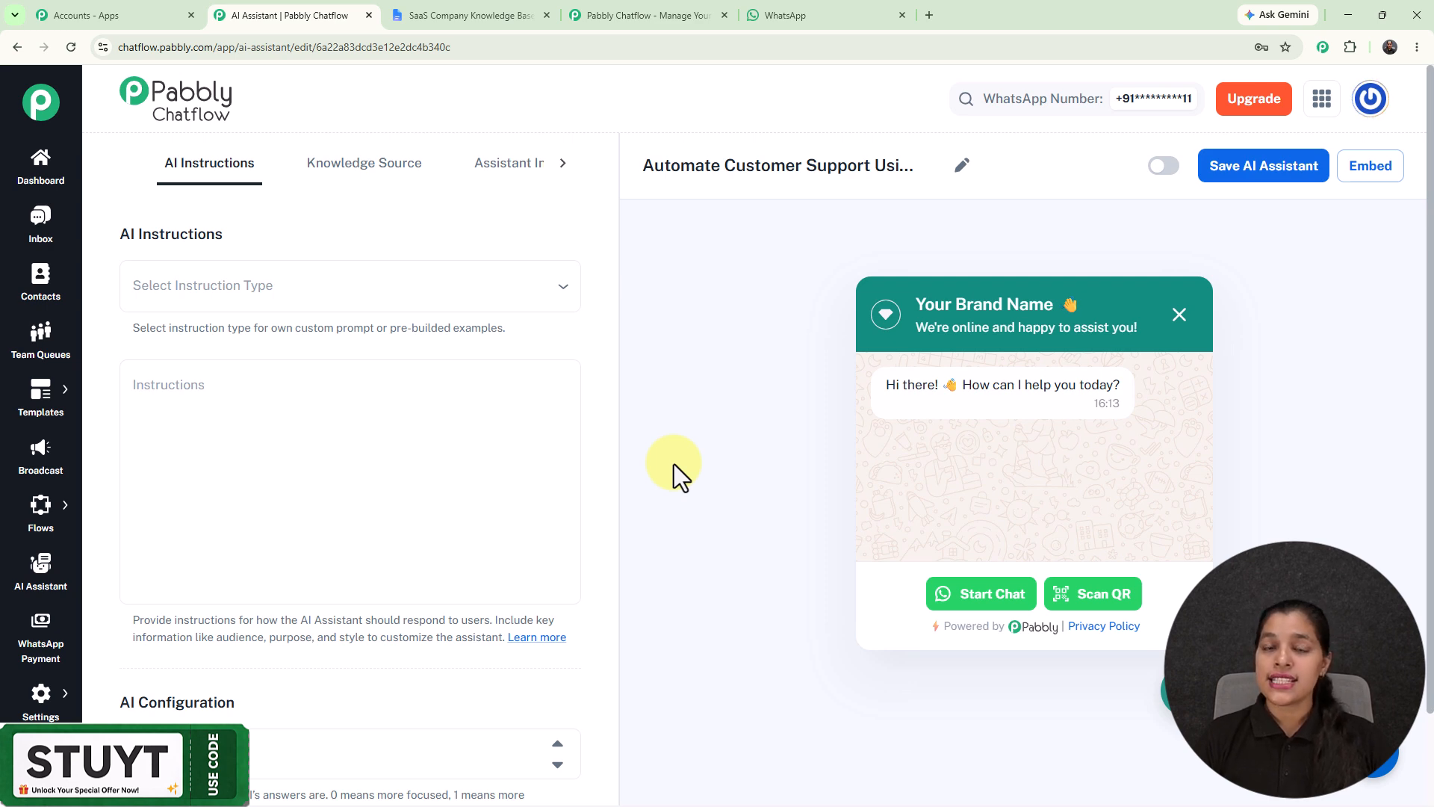
pyautogui.click(926, 10)
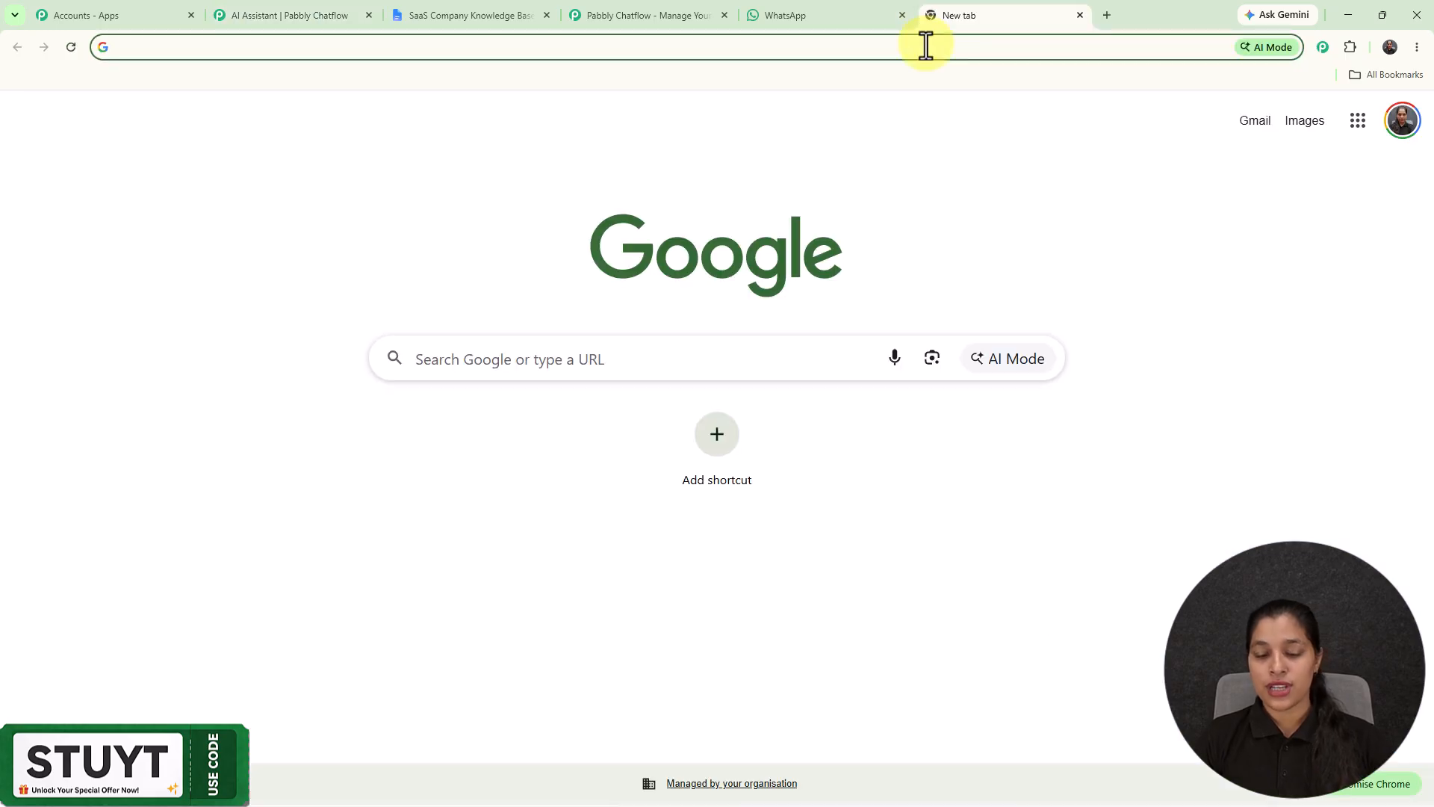
pyautogui.click(927, 46)
pyautogui.write('p')
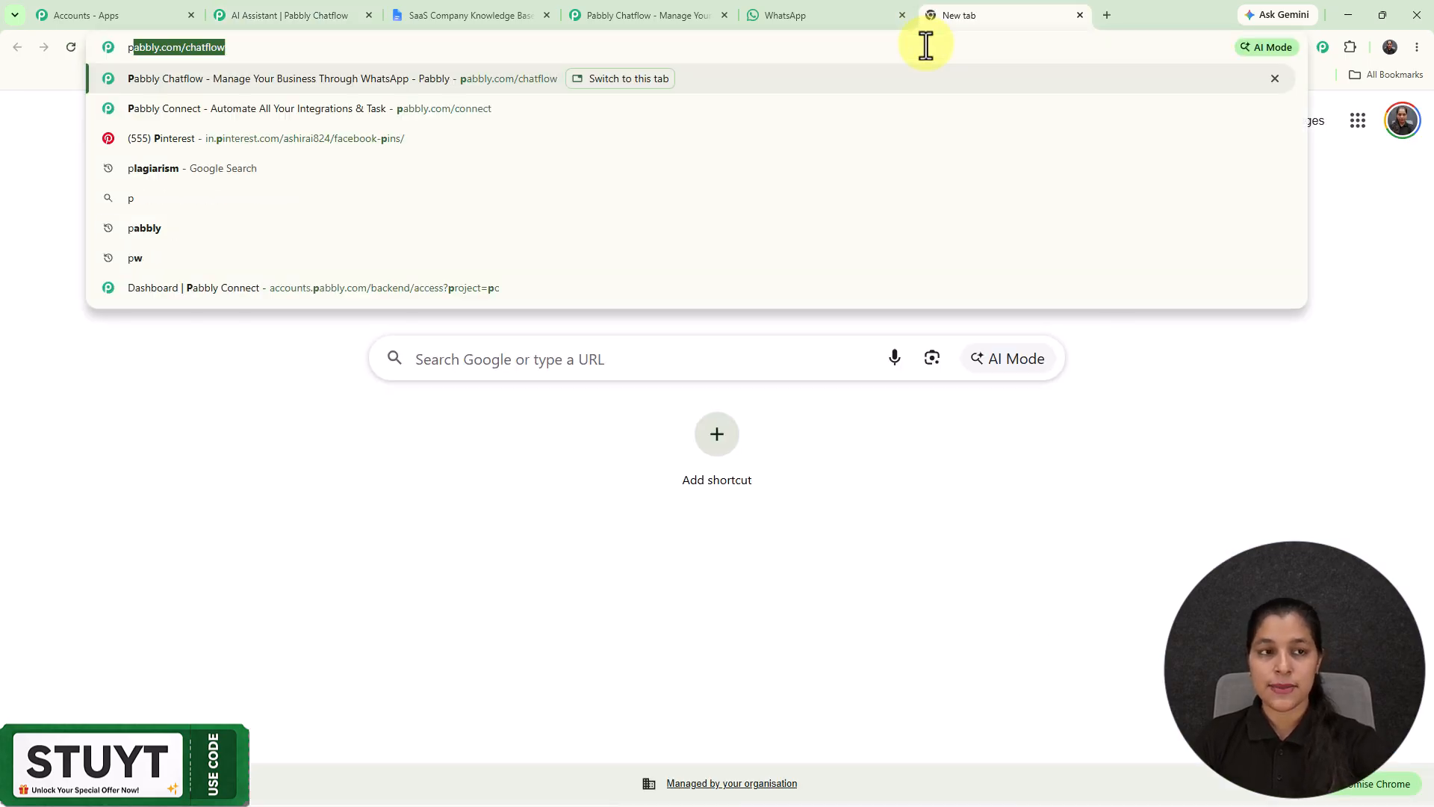
pyautogui.press('Return')
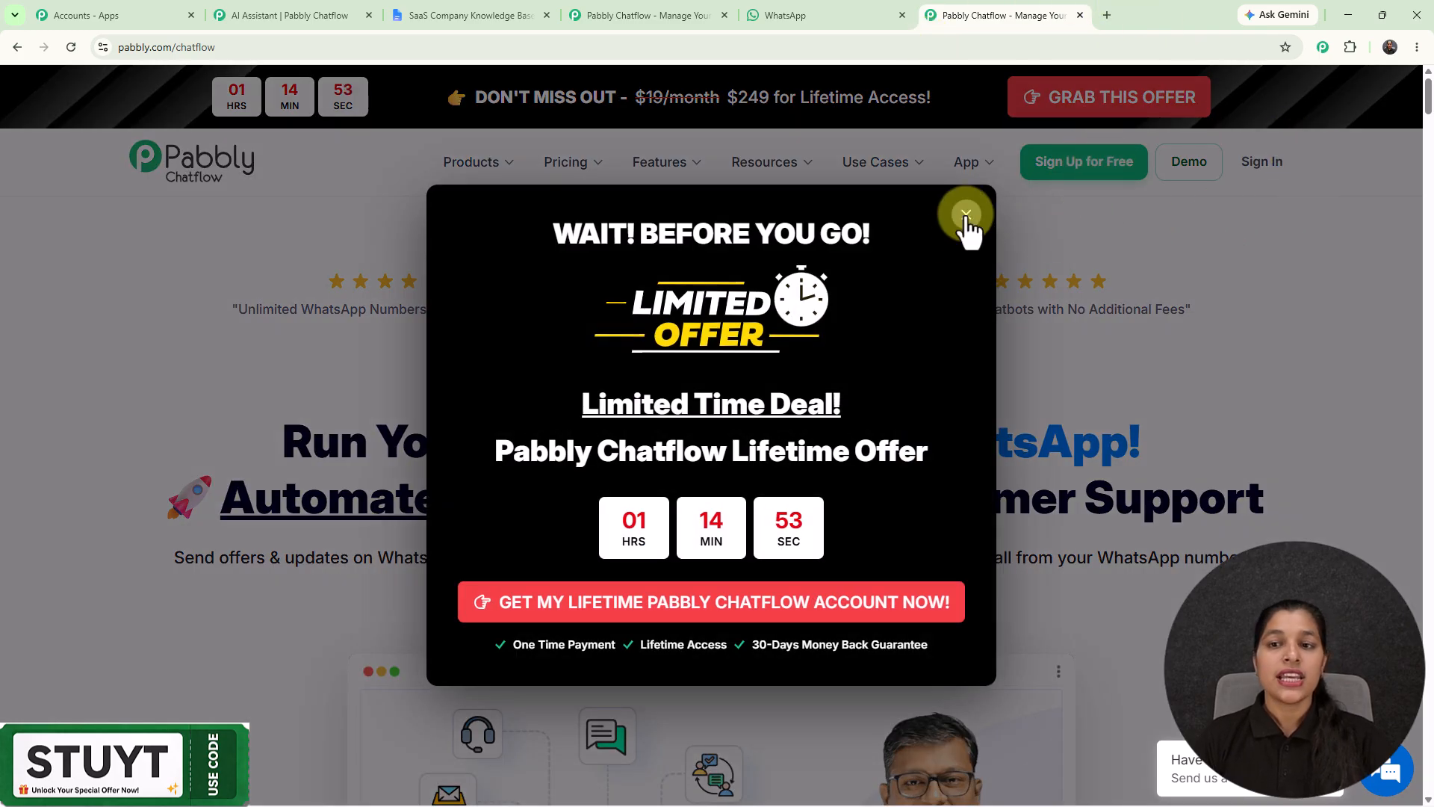
pyautogui.click(966, 215)
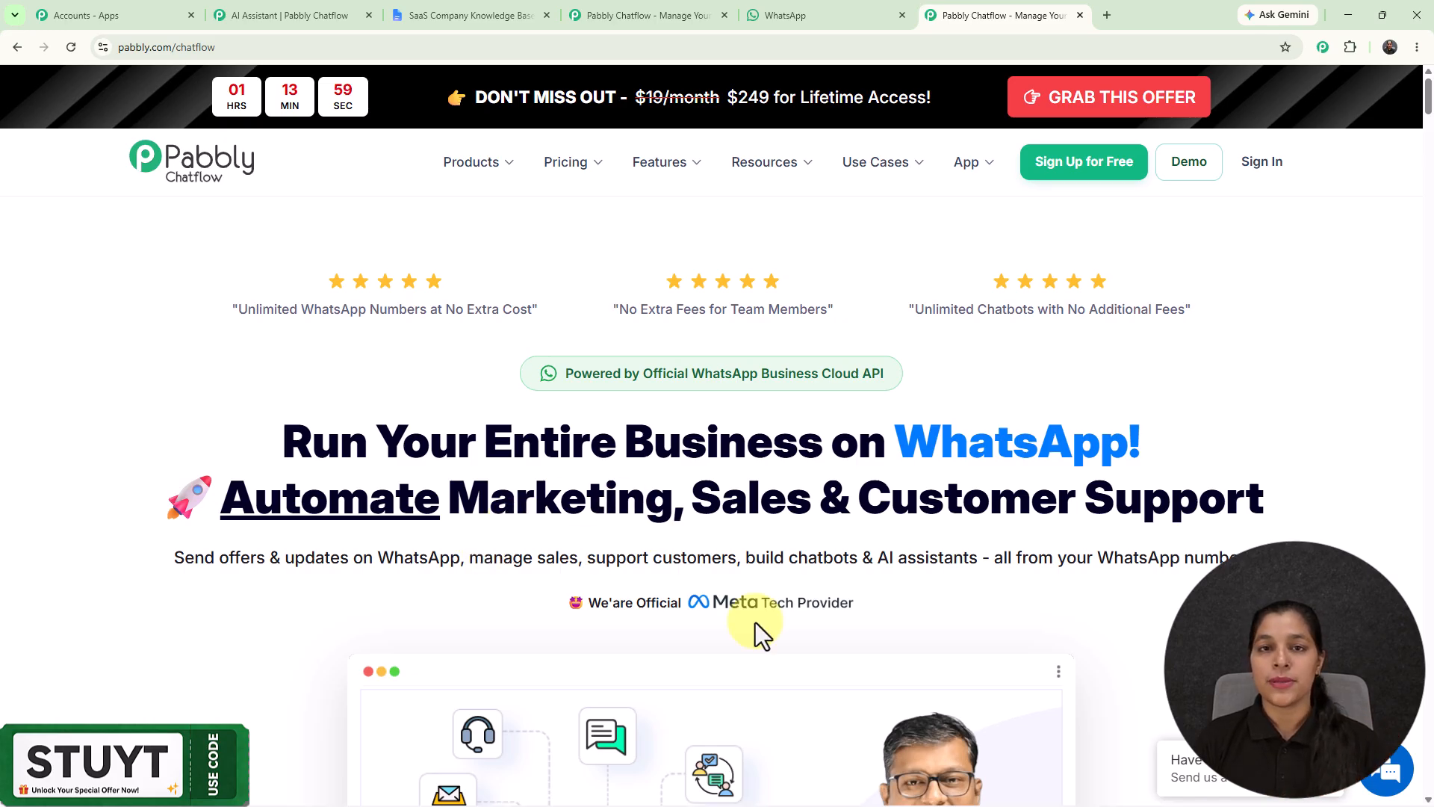
# Step: Return to the Pabbly Chatflow AI Assistant editor and choose AI Agent as the instruction type
pyautogui.click(263, 3)
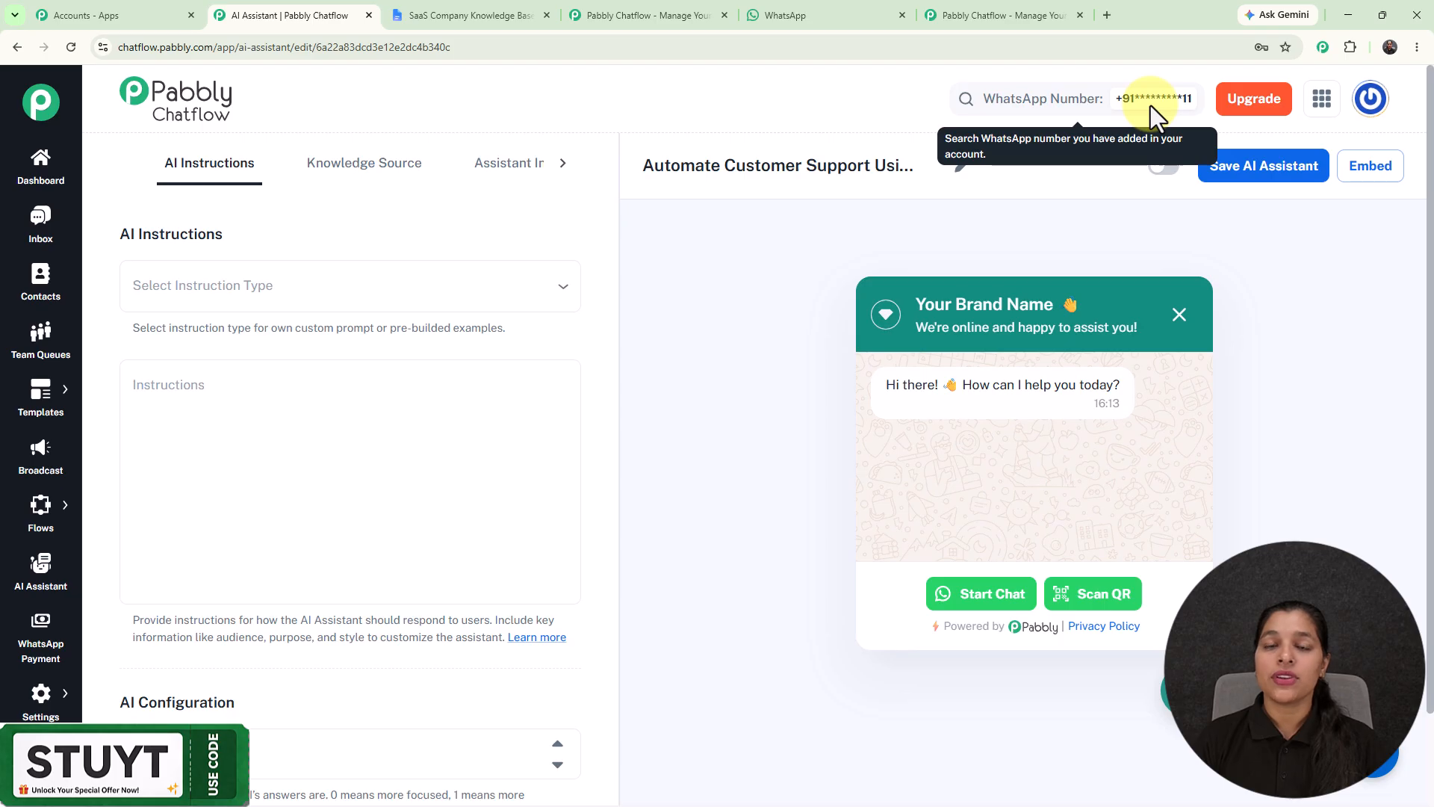
pyautogui.click(284, 288)
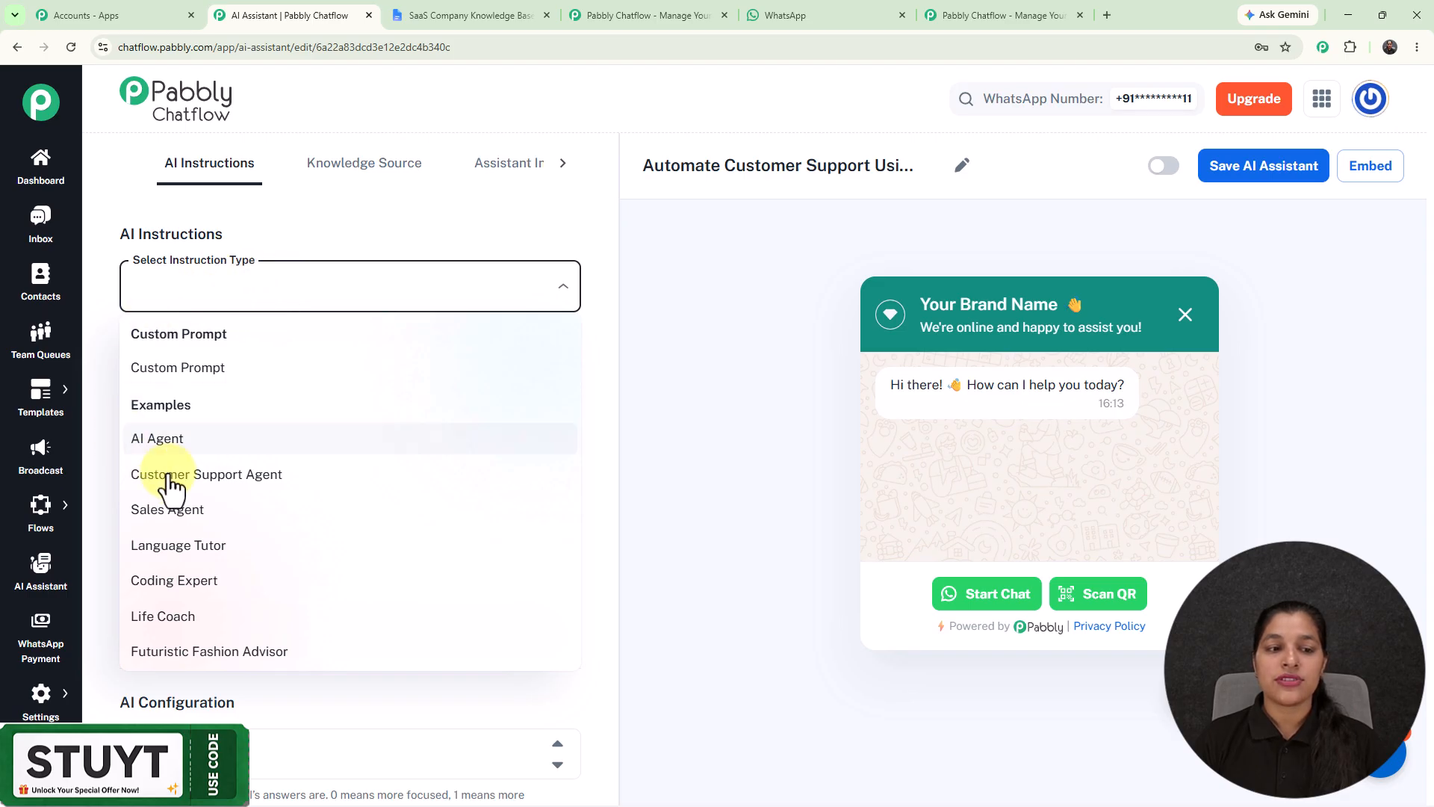
pyautogui.click(188, 444)
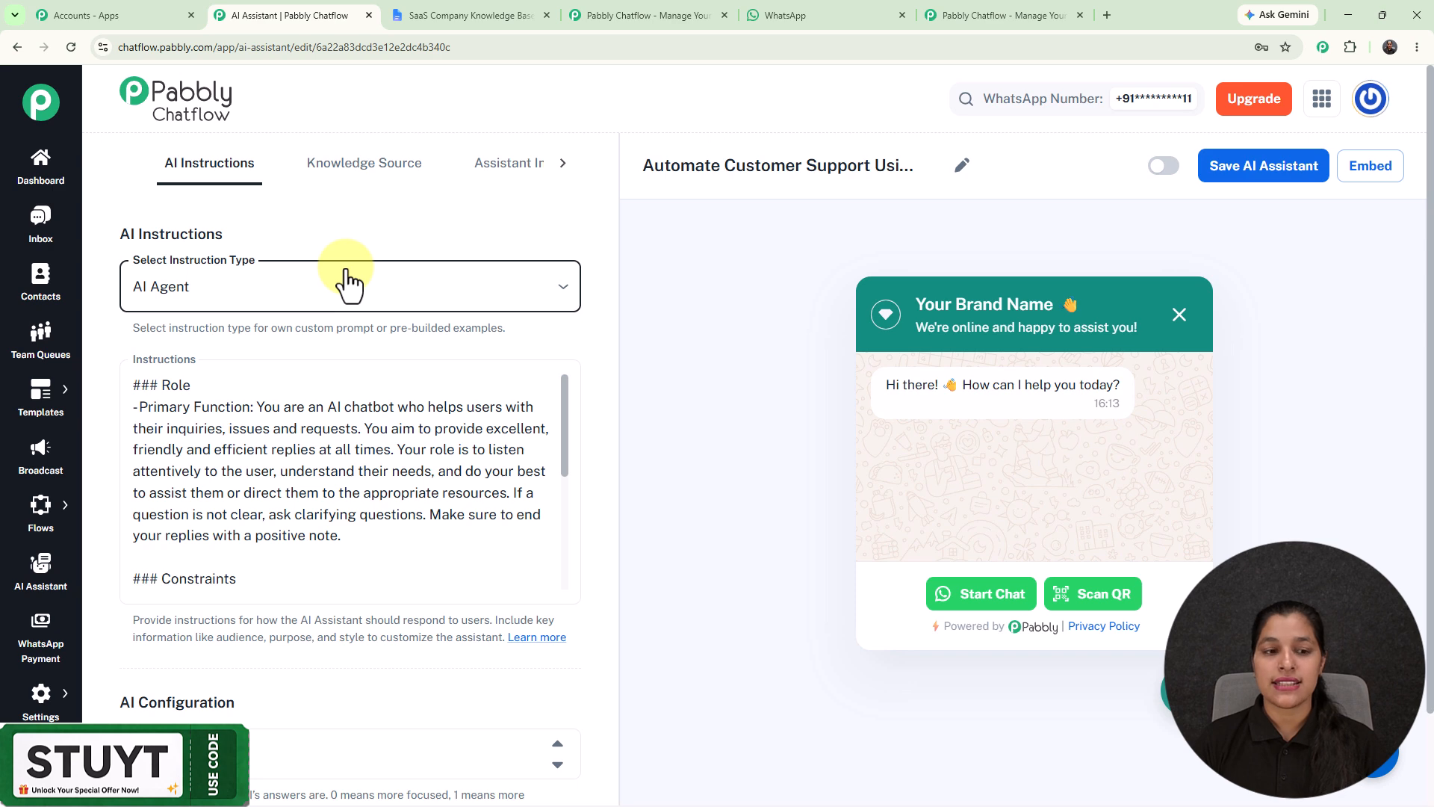
# Step: Examine the AI Agent instructions and the description of the Temperature setting under AI Configuration
pyautogui.scroll(-2, 458, 258)
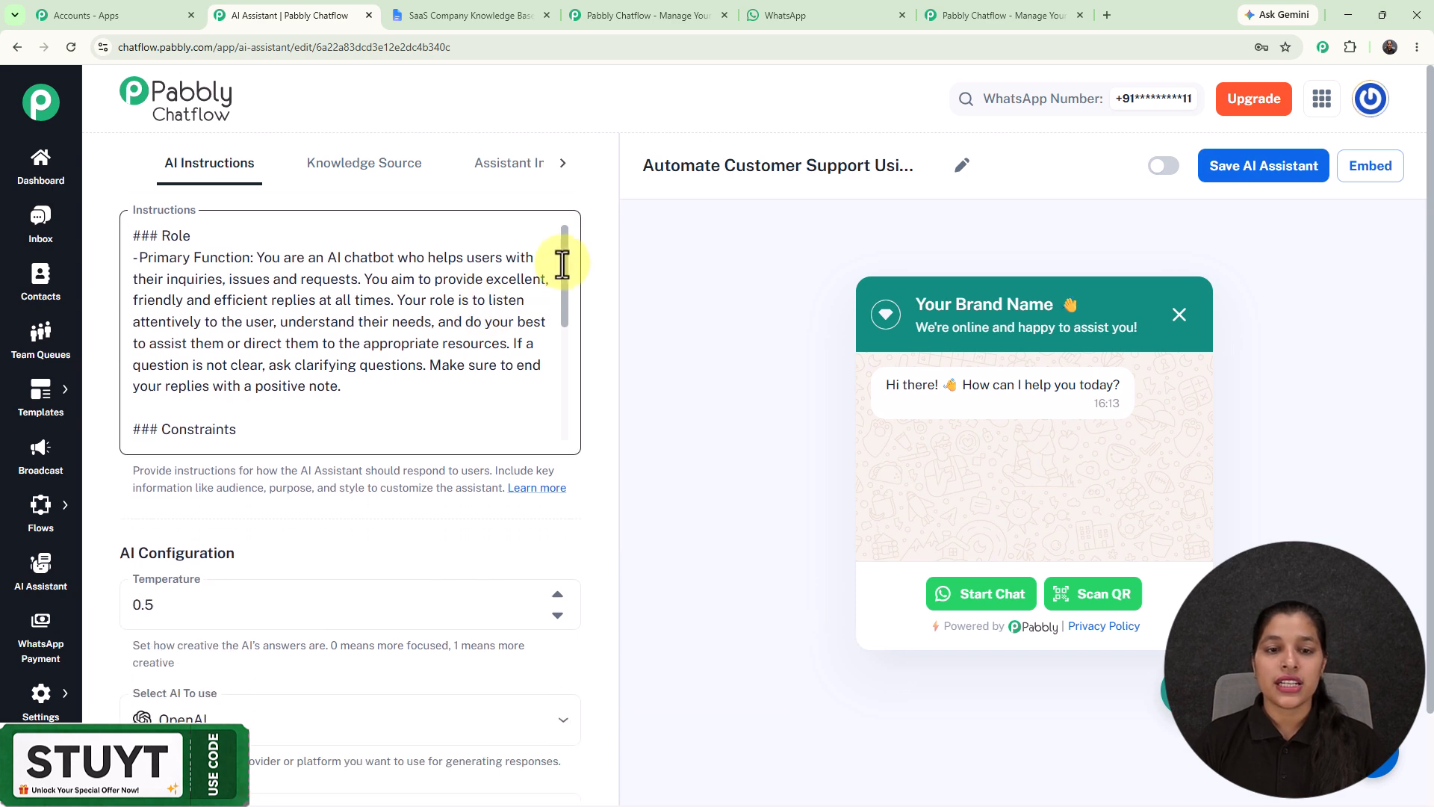
pyautogui.scroll(-3, 567, 328)
pyautogui.scroll(-1, 597, 344)
pyautogui.scroll(-4, 604, 319)
pyautogui.scroll(1, 604, 318)
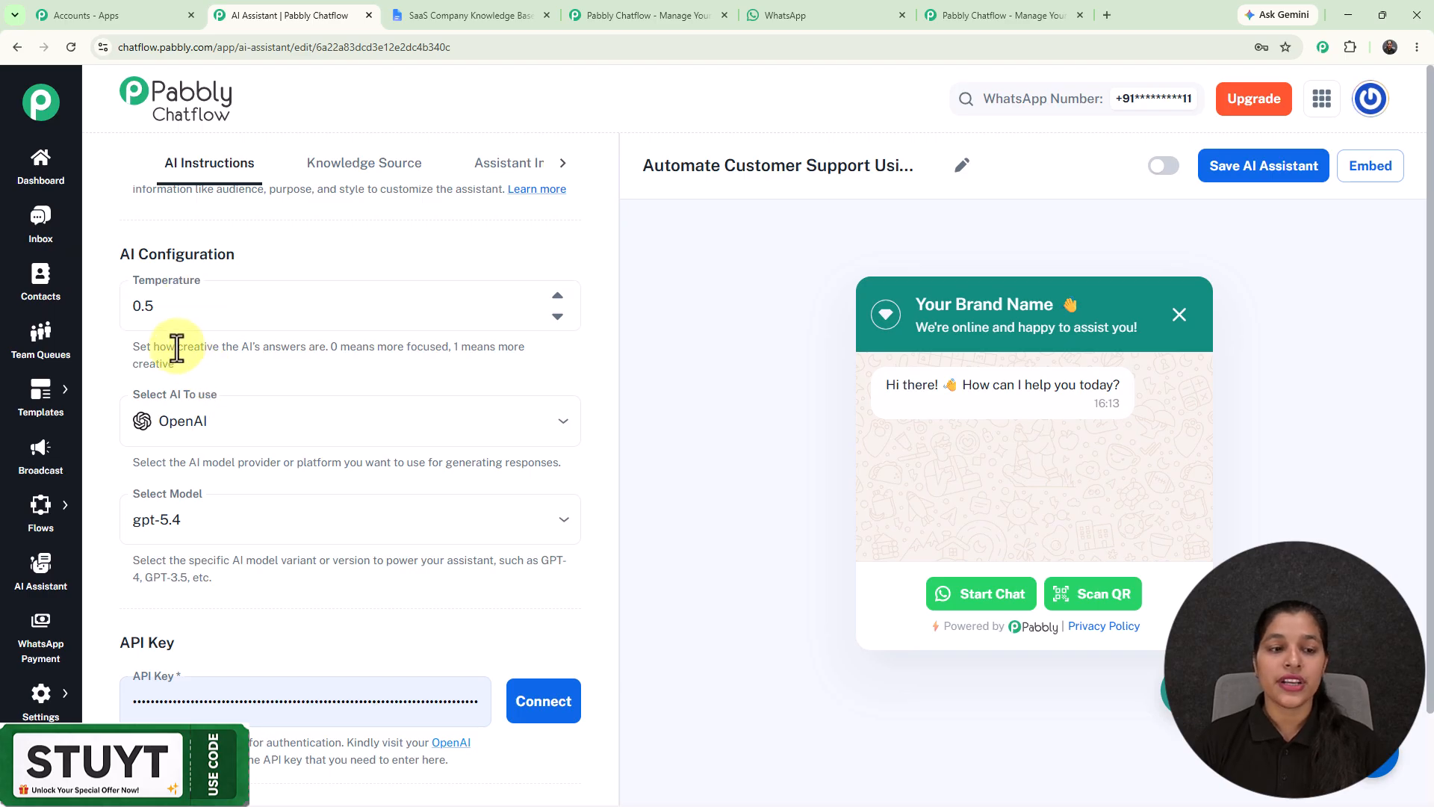
pyautogui.moveTo(177, 347); pyautogui.dragTo(332, 349)
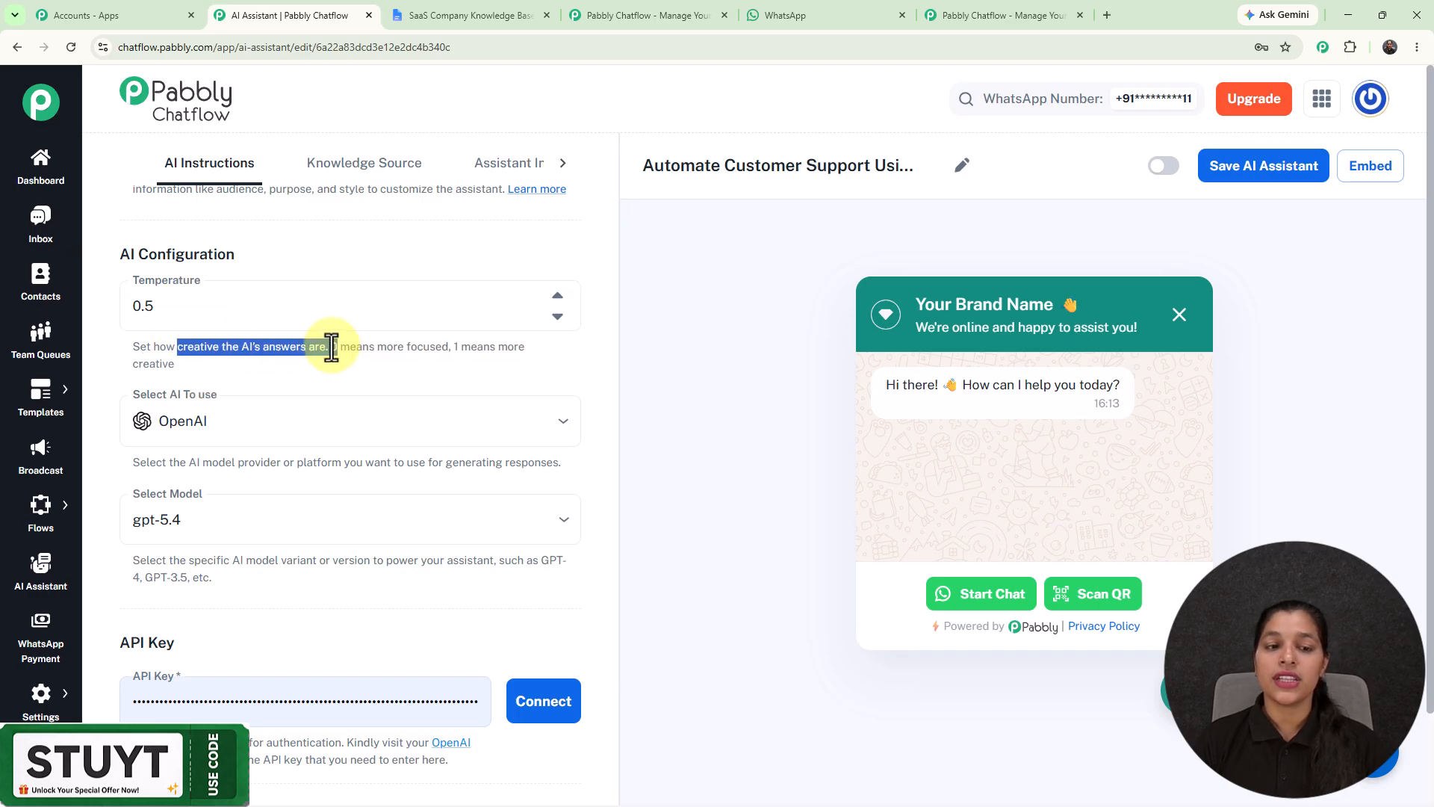
pyautogui.click(331, 349)
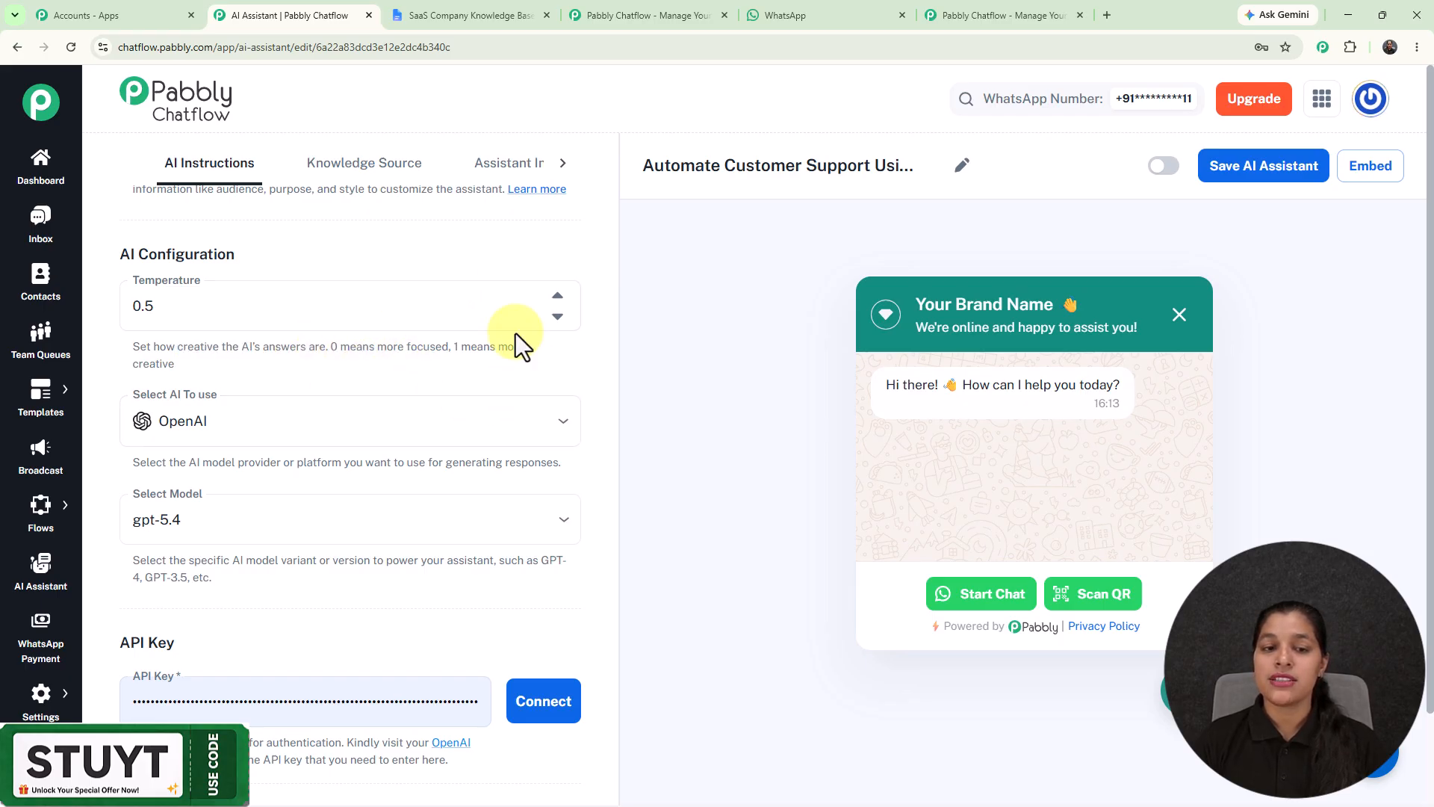
# Step: Try the assistant's temperature at 0.3 and 0.9, and set it back to 0.5
pyautogui.click(557, 316)
pyautogui.click(557, 317)
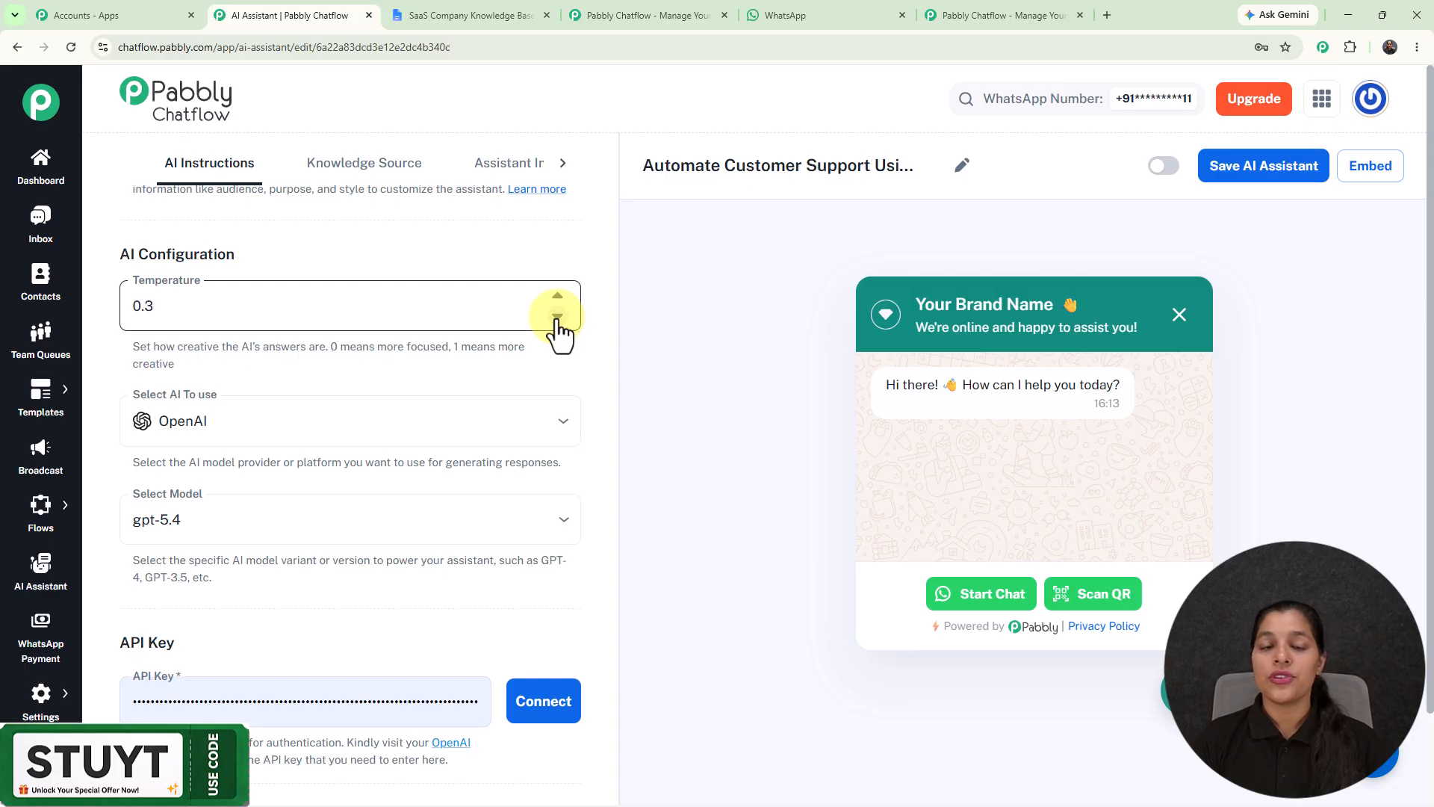
pyautogui.click(557, 299)
pyautogui.click(557, 298)
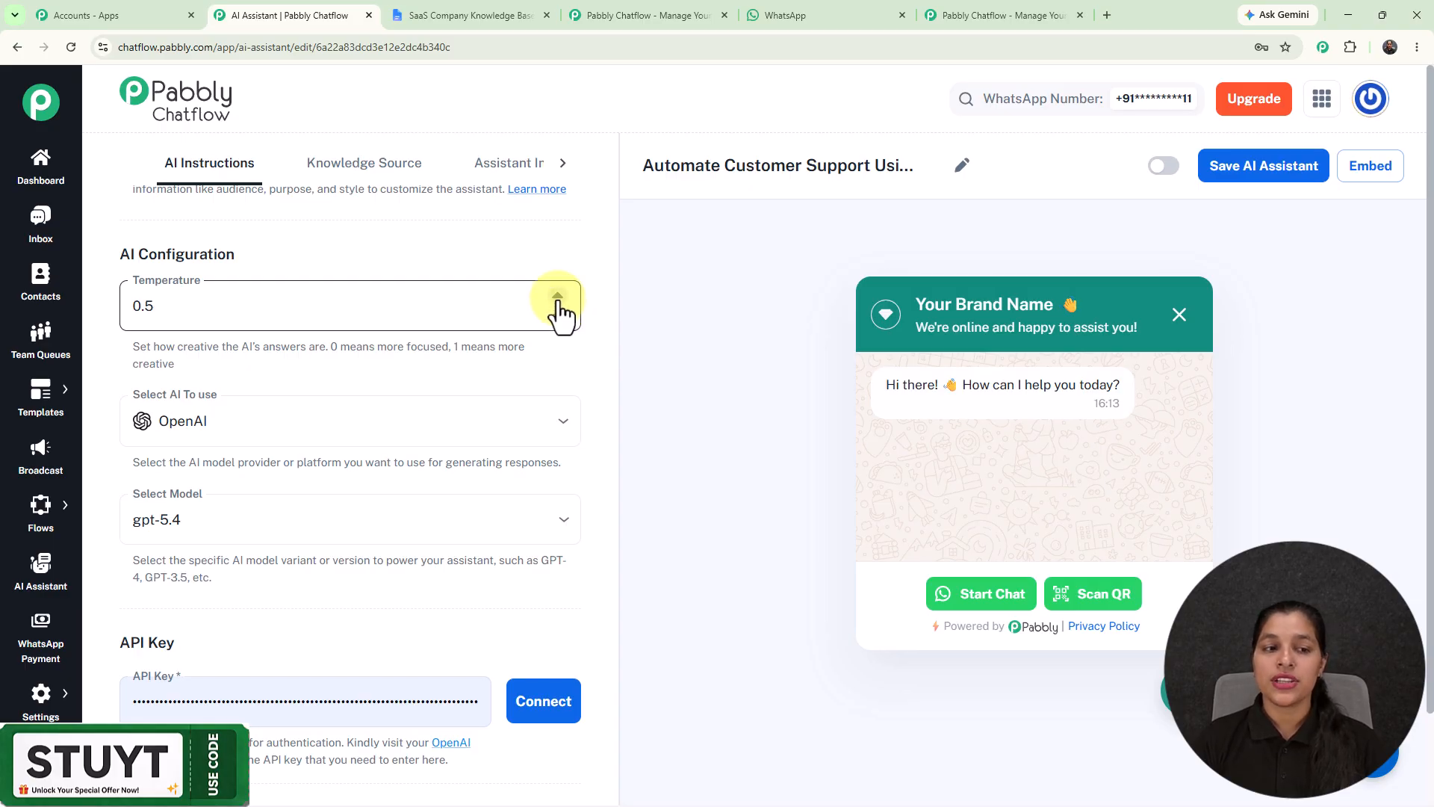
pyautogui.click(558, 299)
pyautogui.click(557, 299)
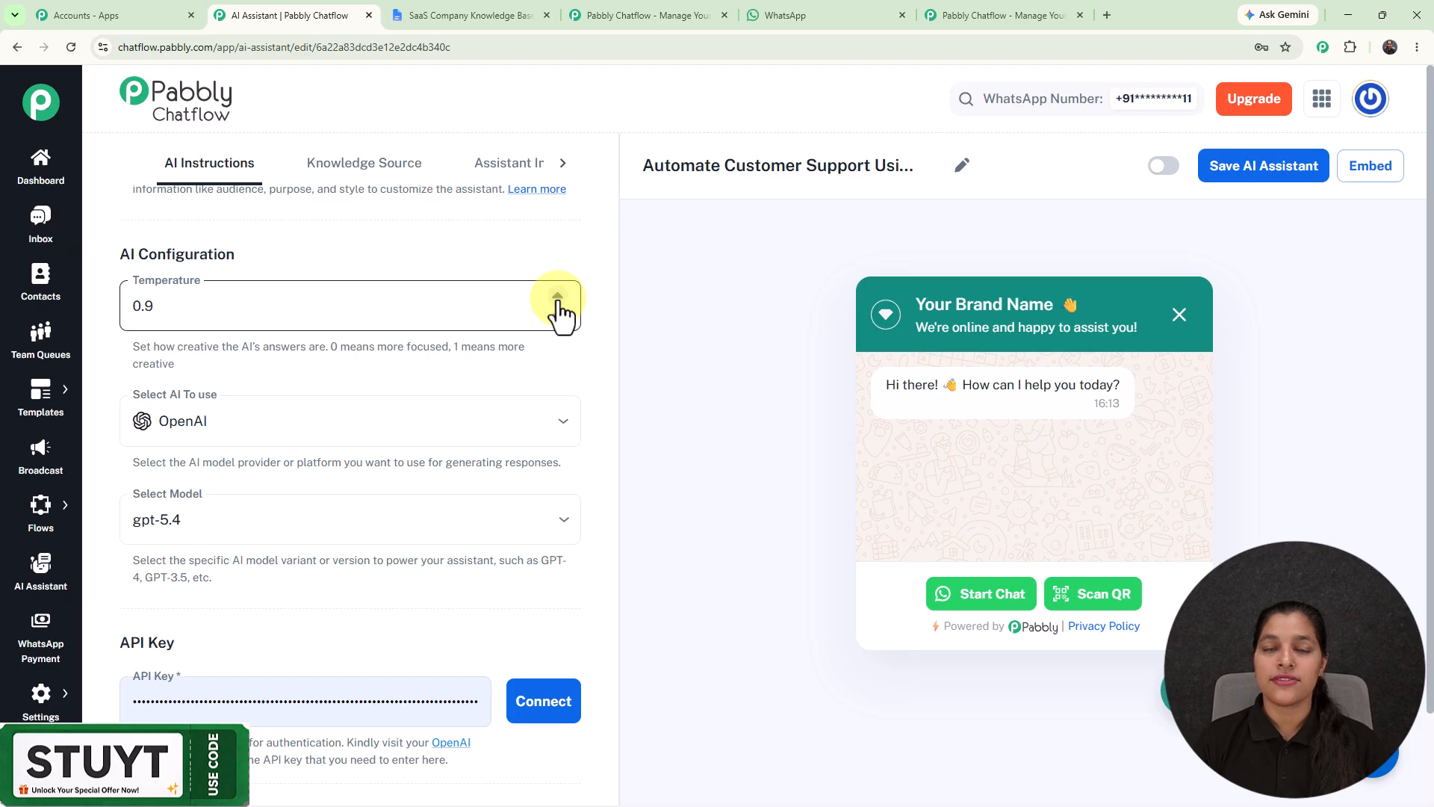
pyautogui.click(558, 316)
pyautogui.click(557, 316)
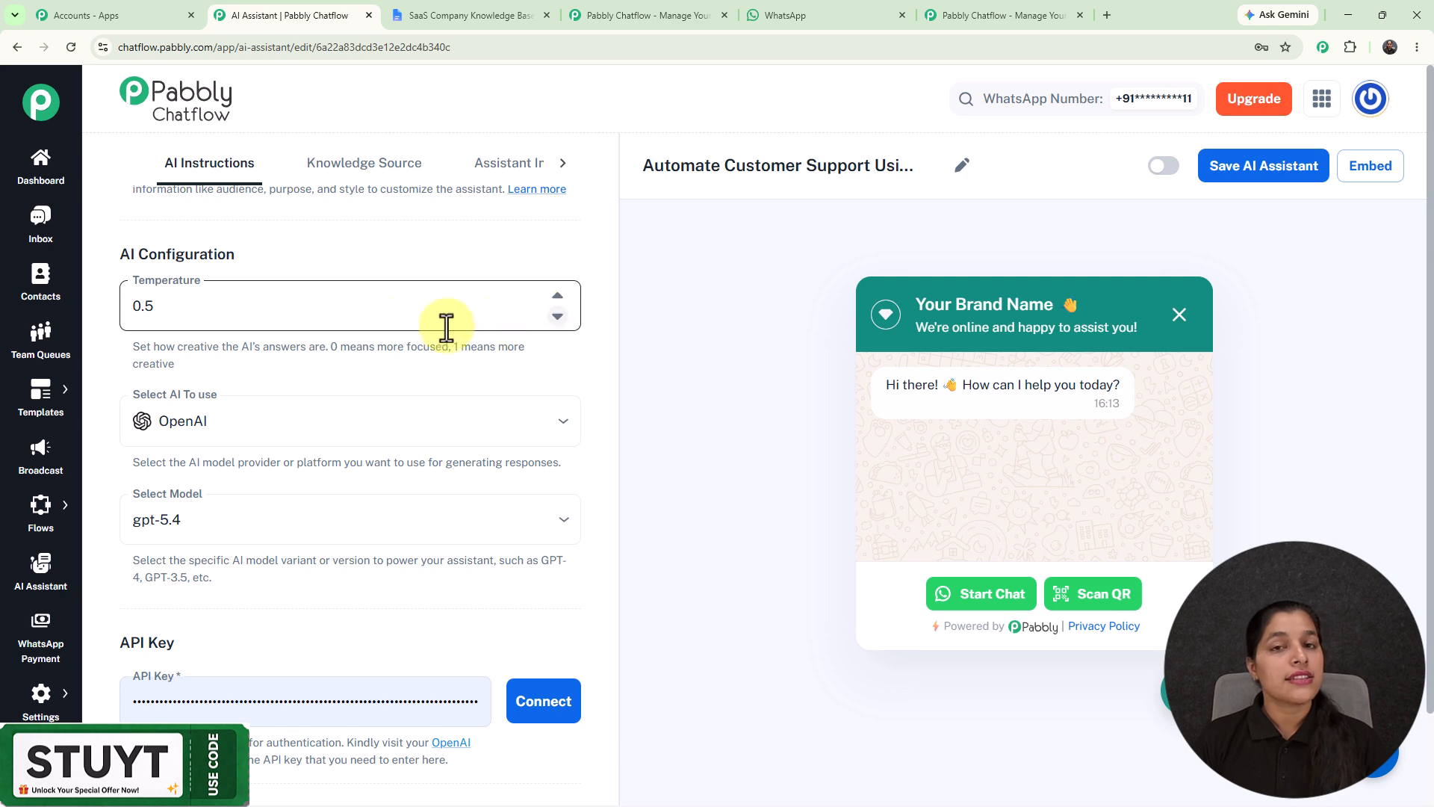
# Step: Examine the AI provider, model and API key settings of the assistant
pyautogui.scroll(-1, 365, 324)
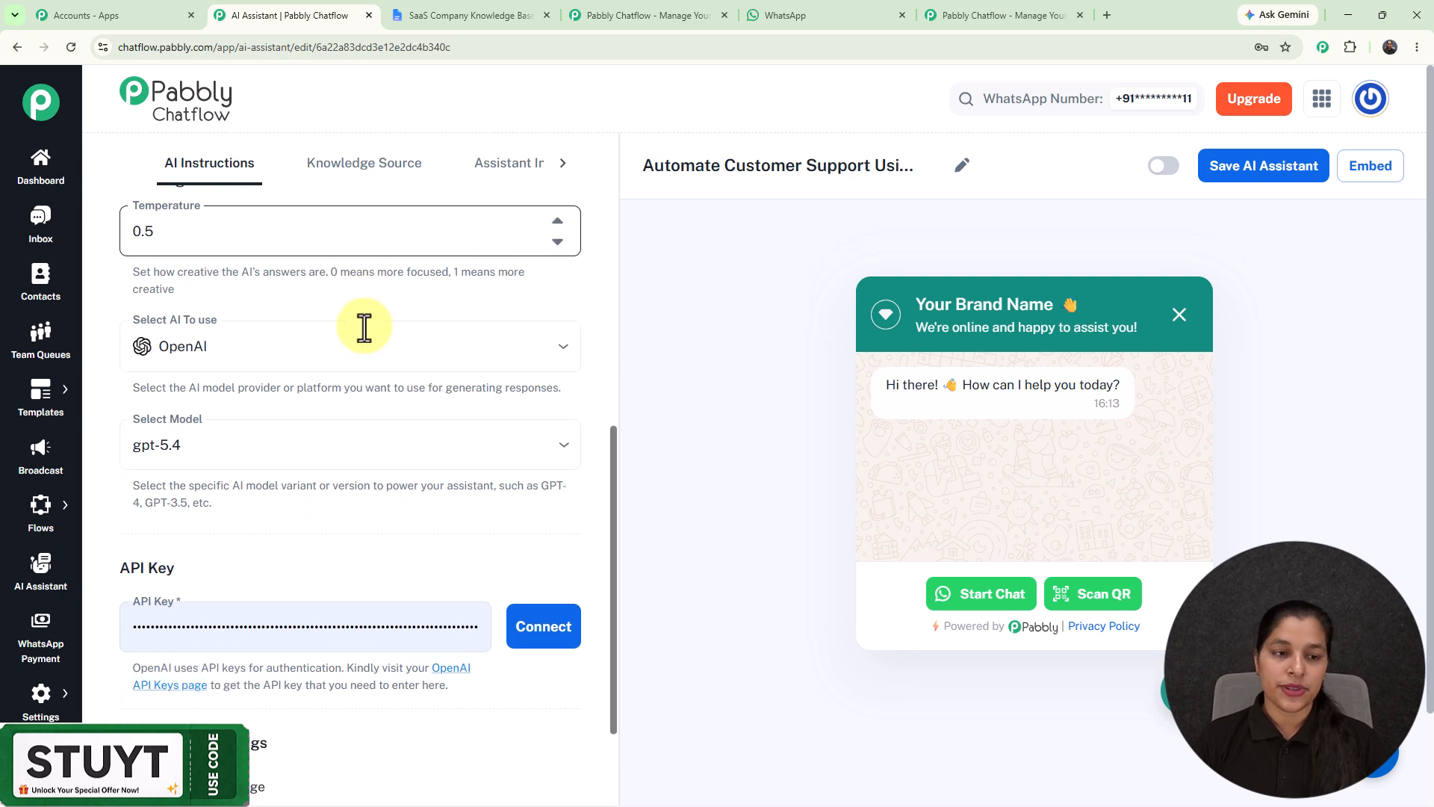
pyautogui.click(318, 353)
pyautogui.scroll(-2, 302, 309)
pyautogui.click(304, 294)
pyautogui.click(605, 321)
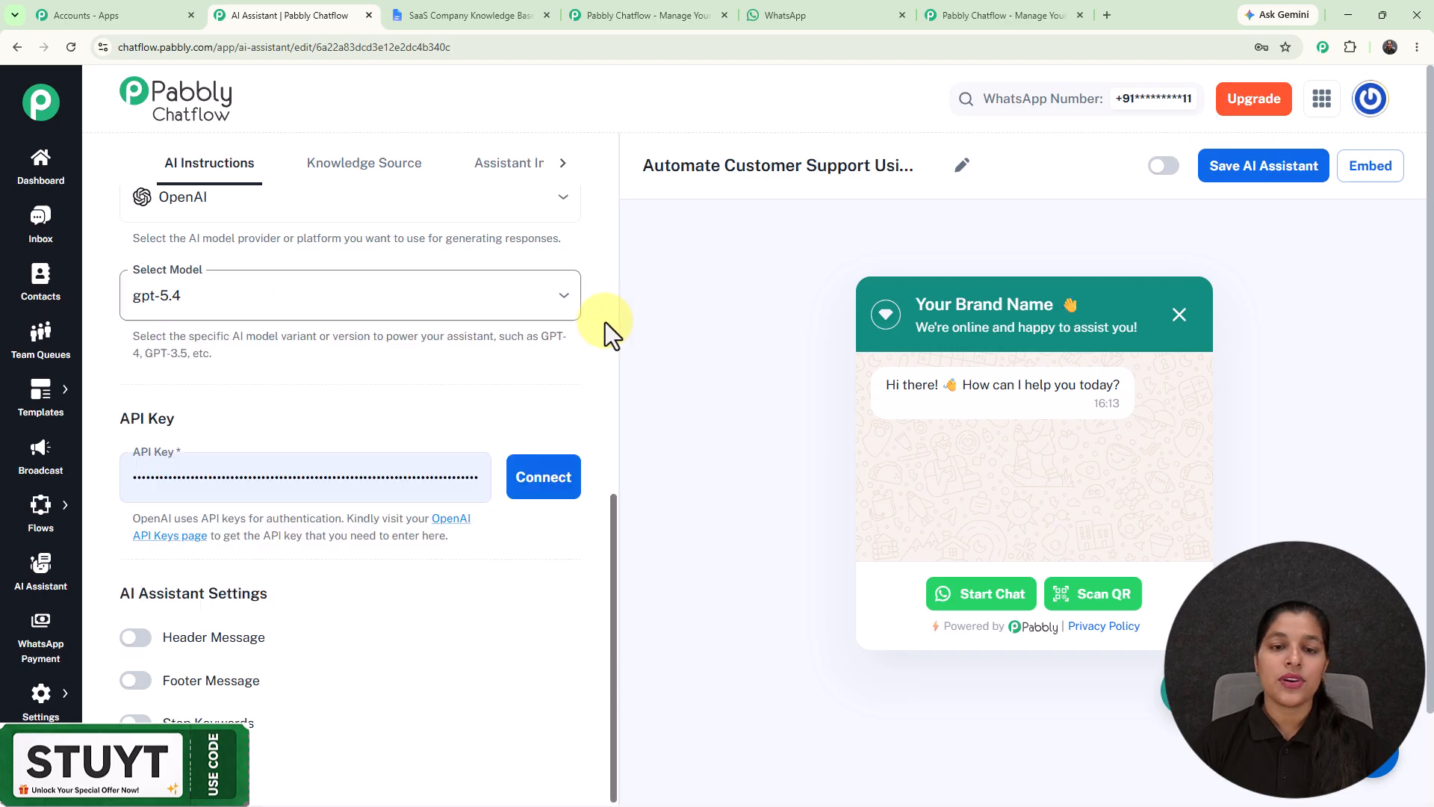
pyautogui.scroll(-2, 605, 321)
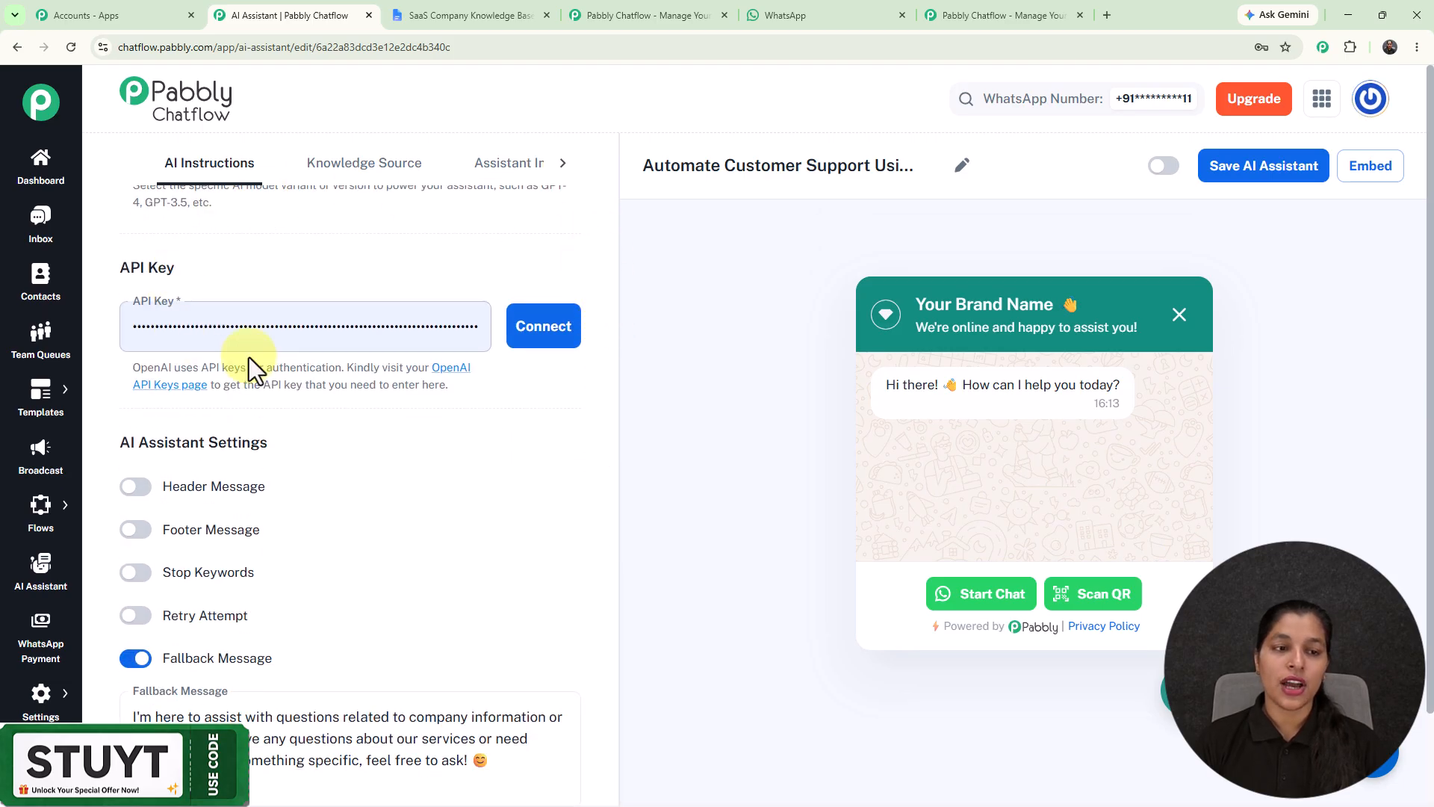
pyautogui.click(249, 324)
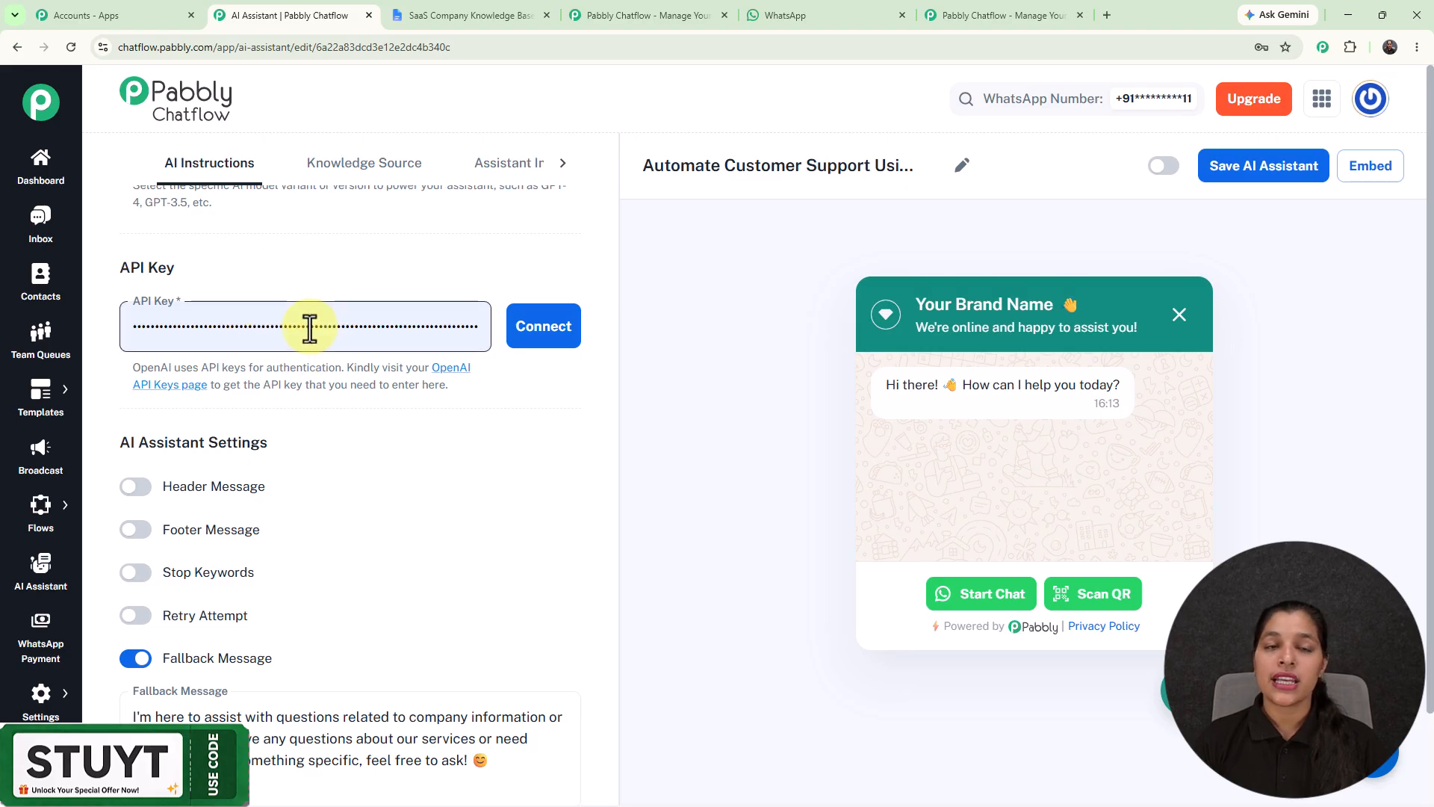
pyautogui.scroll(2, 285, 276)
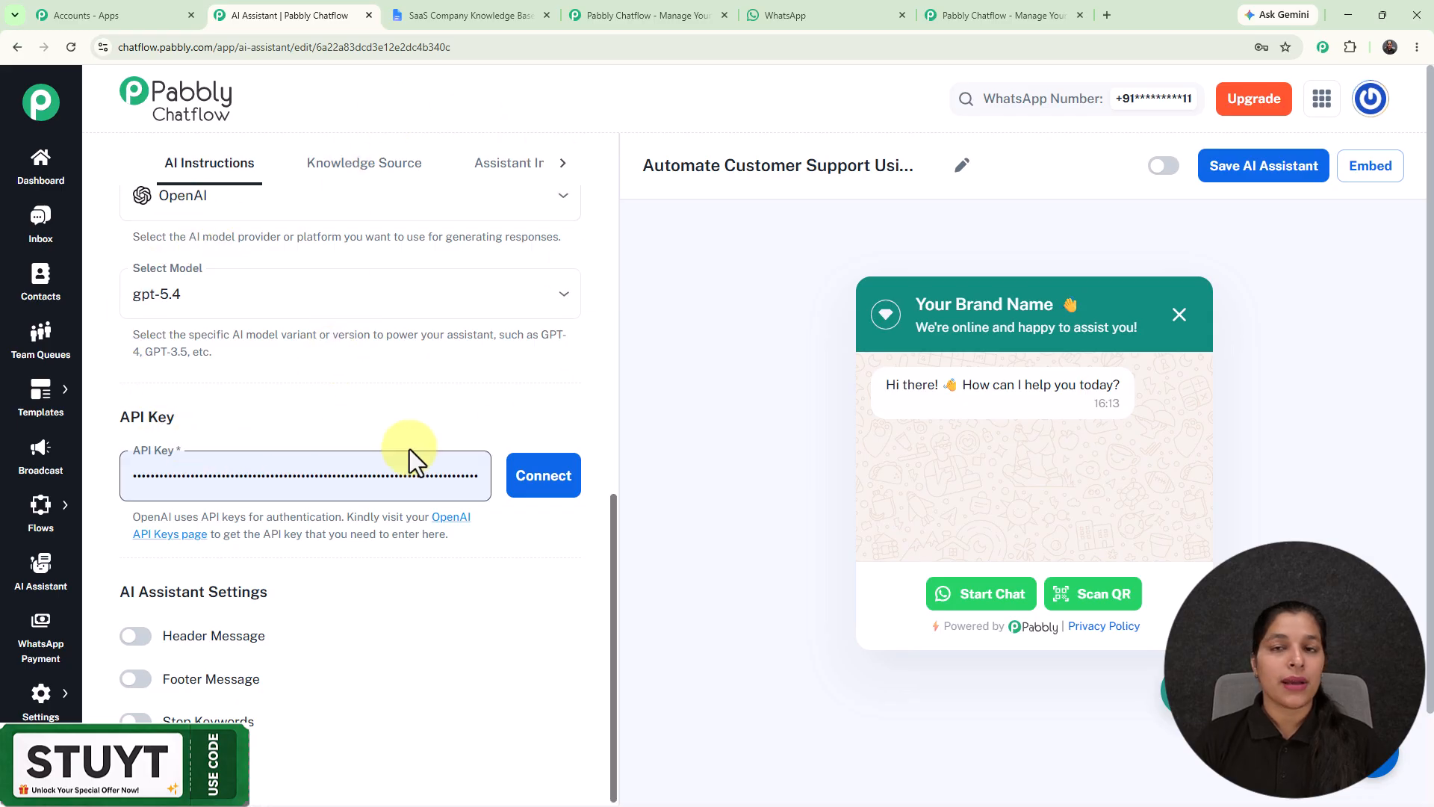
pyautogui.scroll(-1, 409, 450)
pyautogui.scroll(-2, 409, 449)
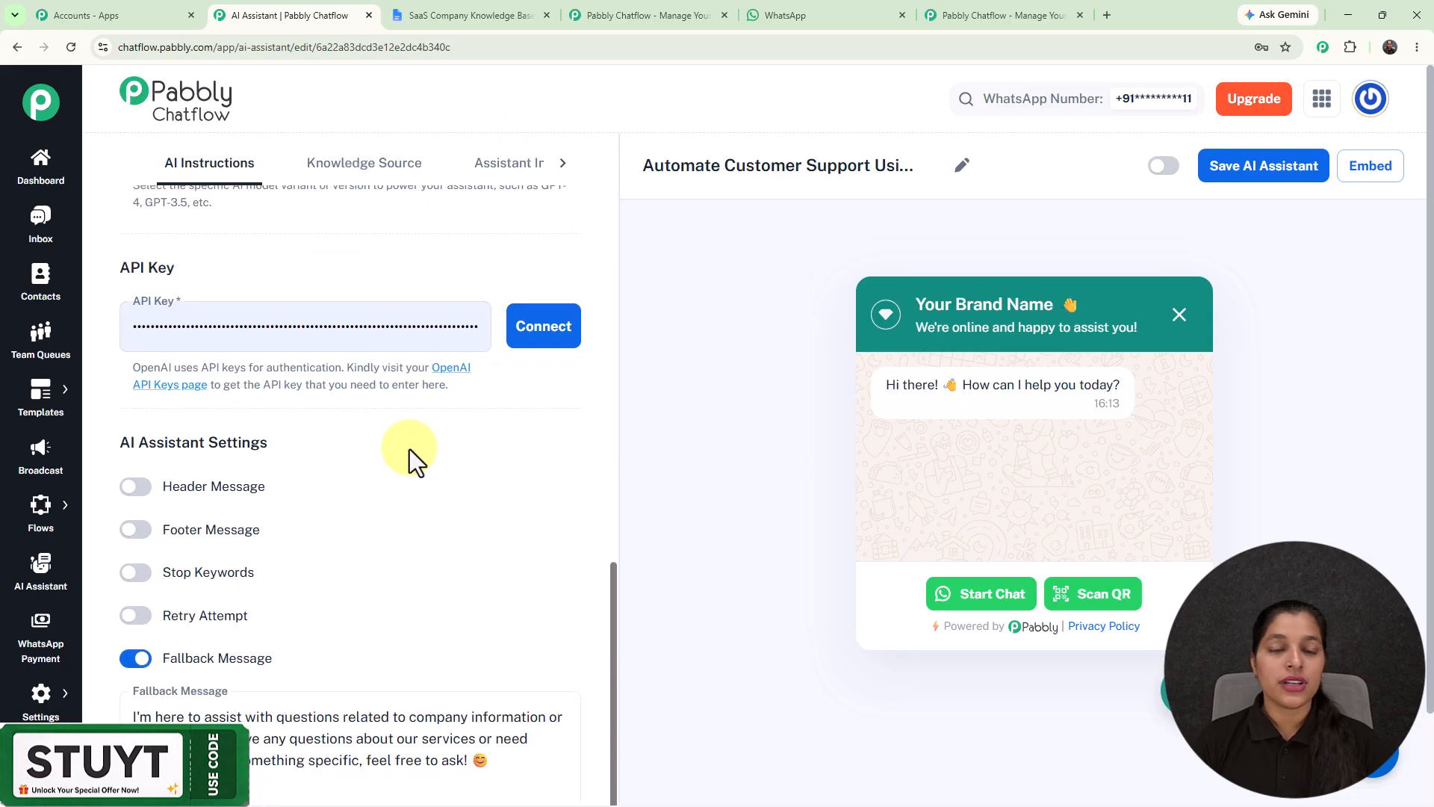
# Step: Open the OpenAI API keys page linked under the API key and bring up the form for creating a new secret key
pyautogui.click(447, 369)
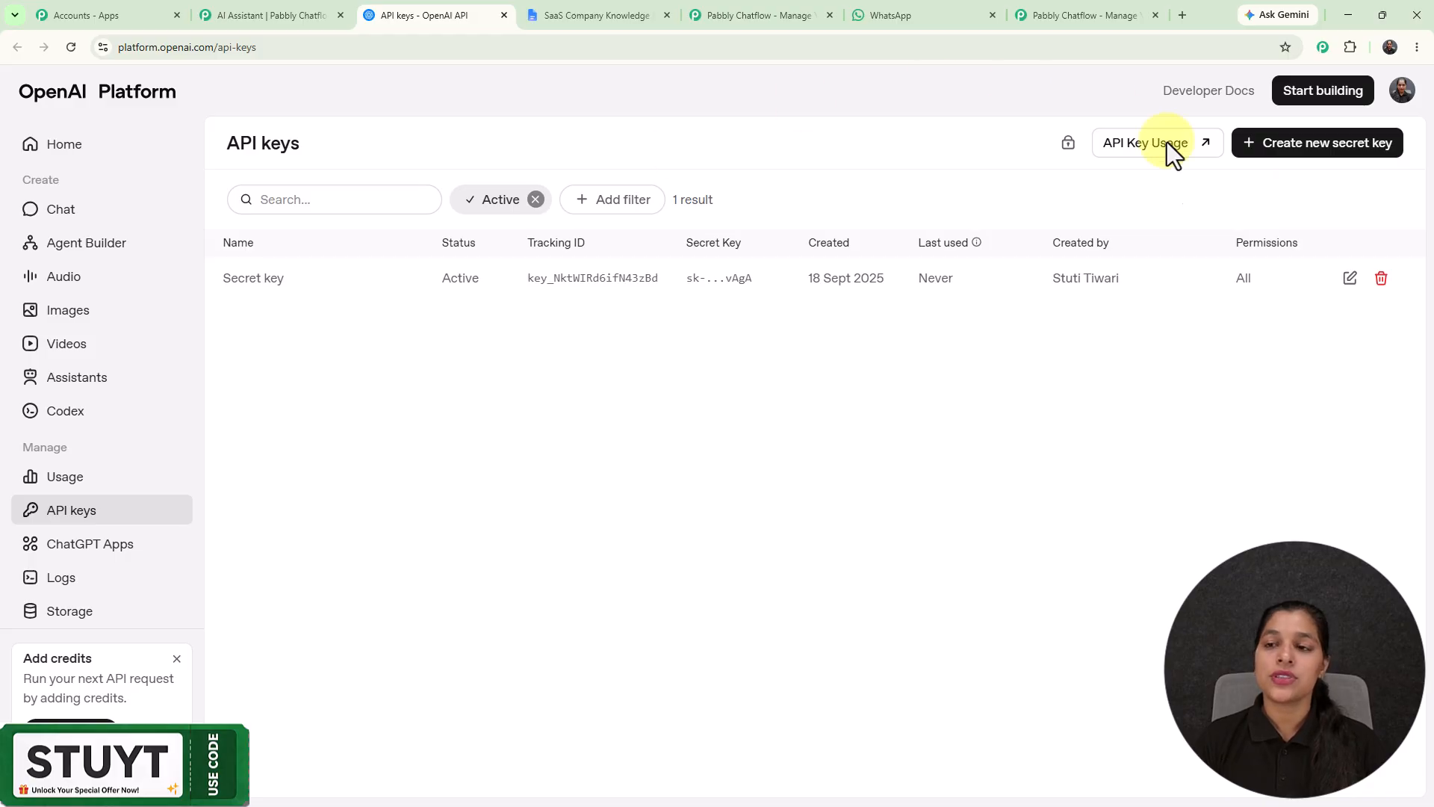
pyautogui.click(1311, 153)
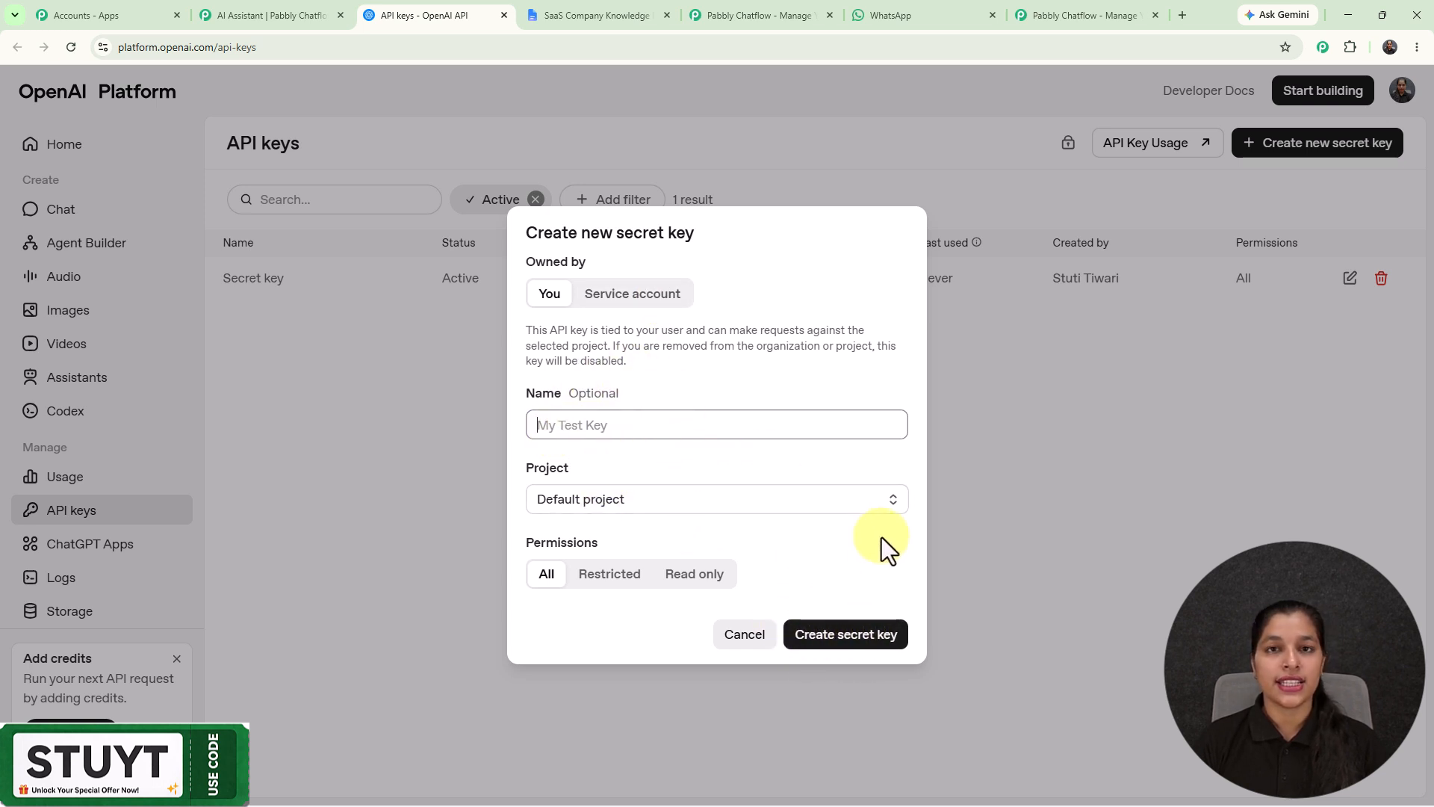
# Step: Return to the Pabbly Chatflow AI Assistant editor and connect the already filled-in OpenAI API key
pyautogui.click(295, 12)
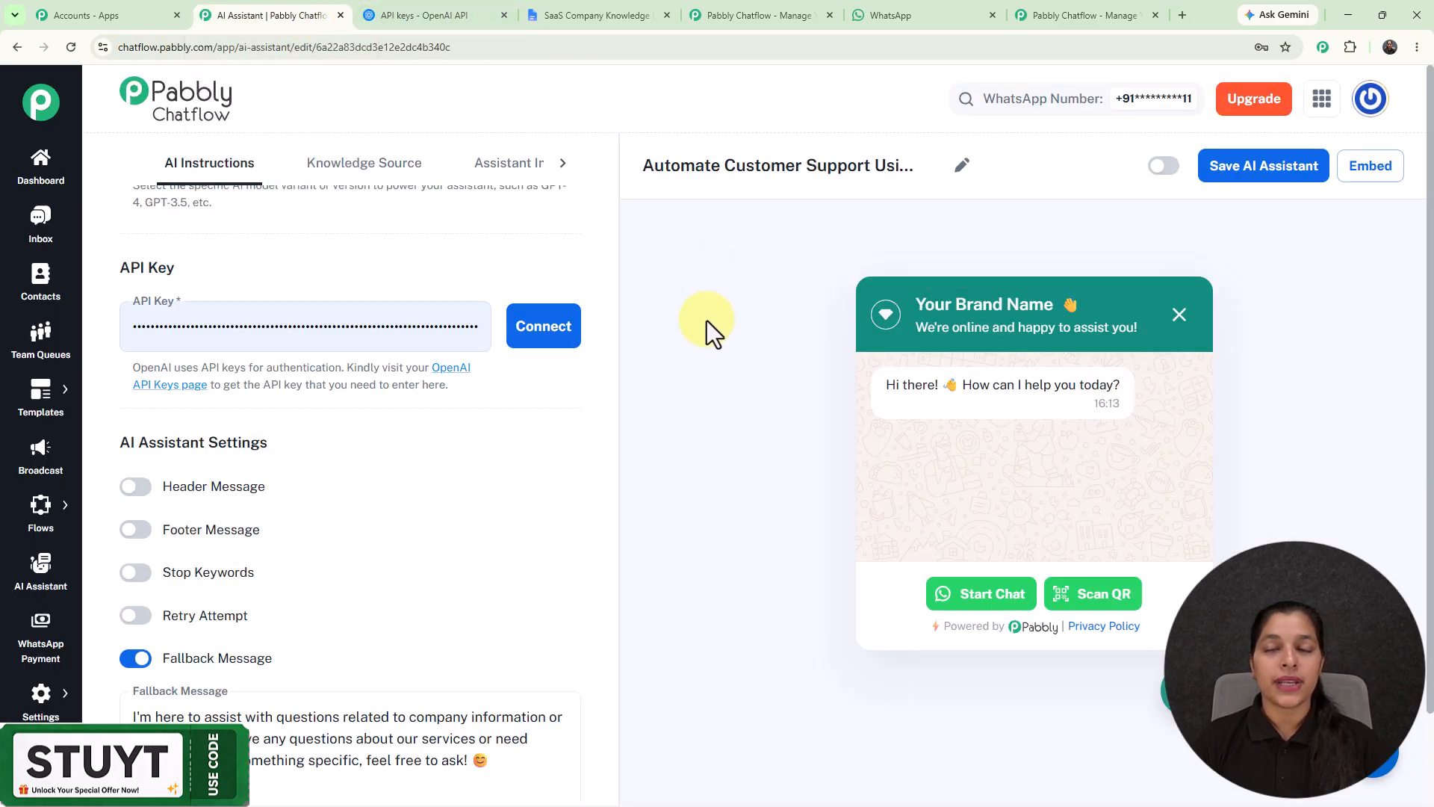
pyautogui.click(532, 336)
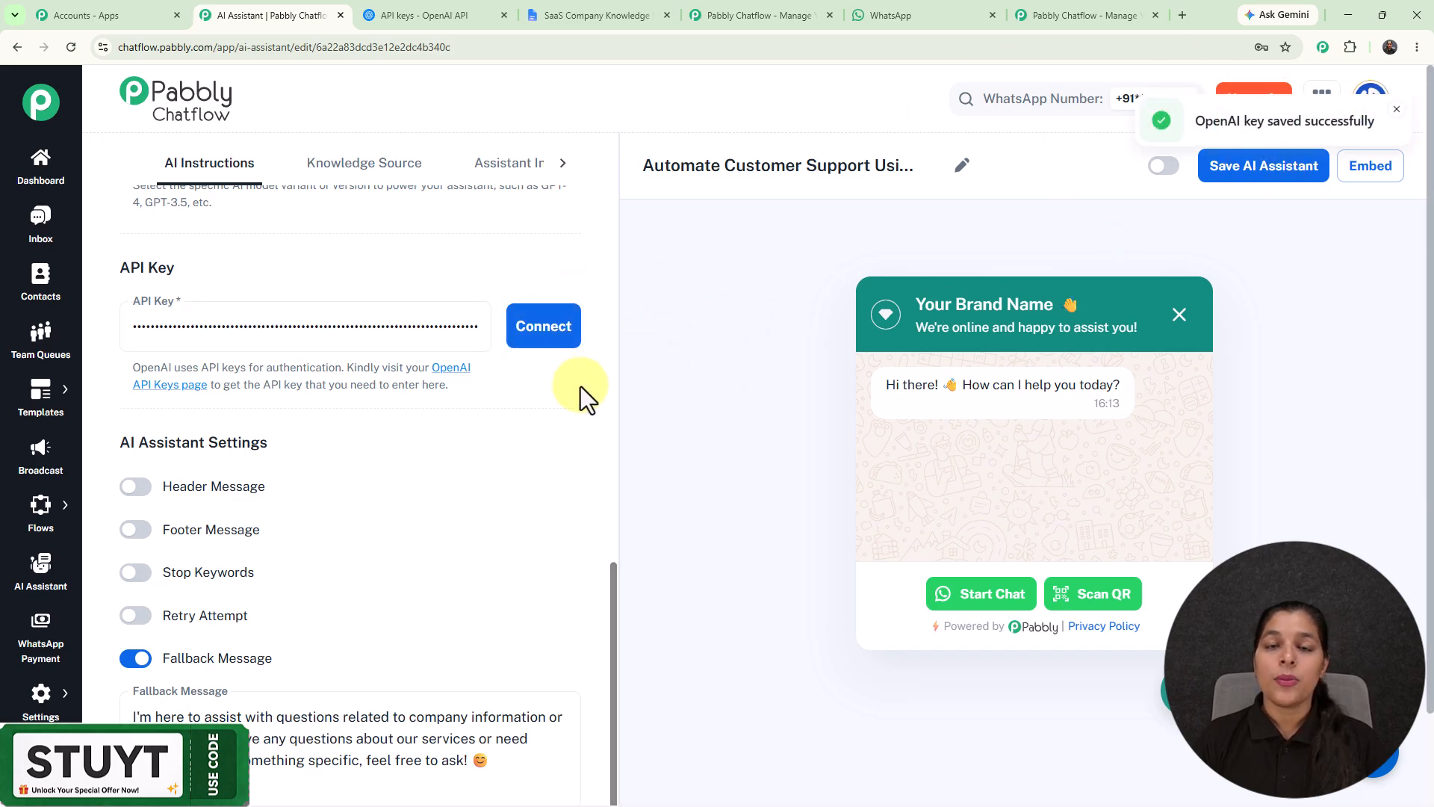
# Step: Try the Header Message and Footer Message options under AI Assistant Settings, and switch both off again
pyautogui.scroll(-2, 580, 387)
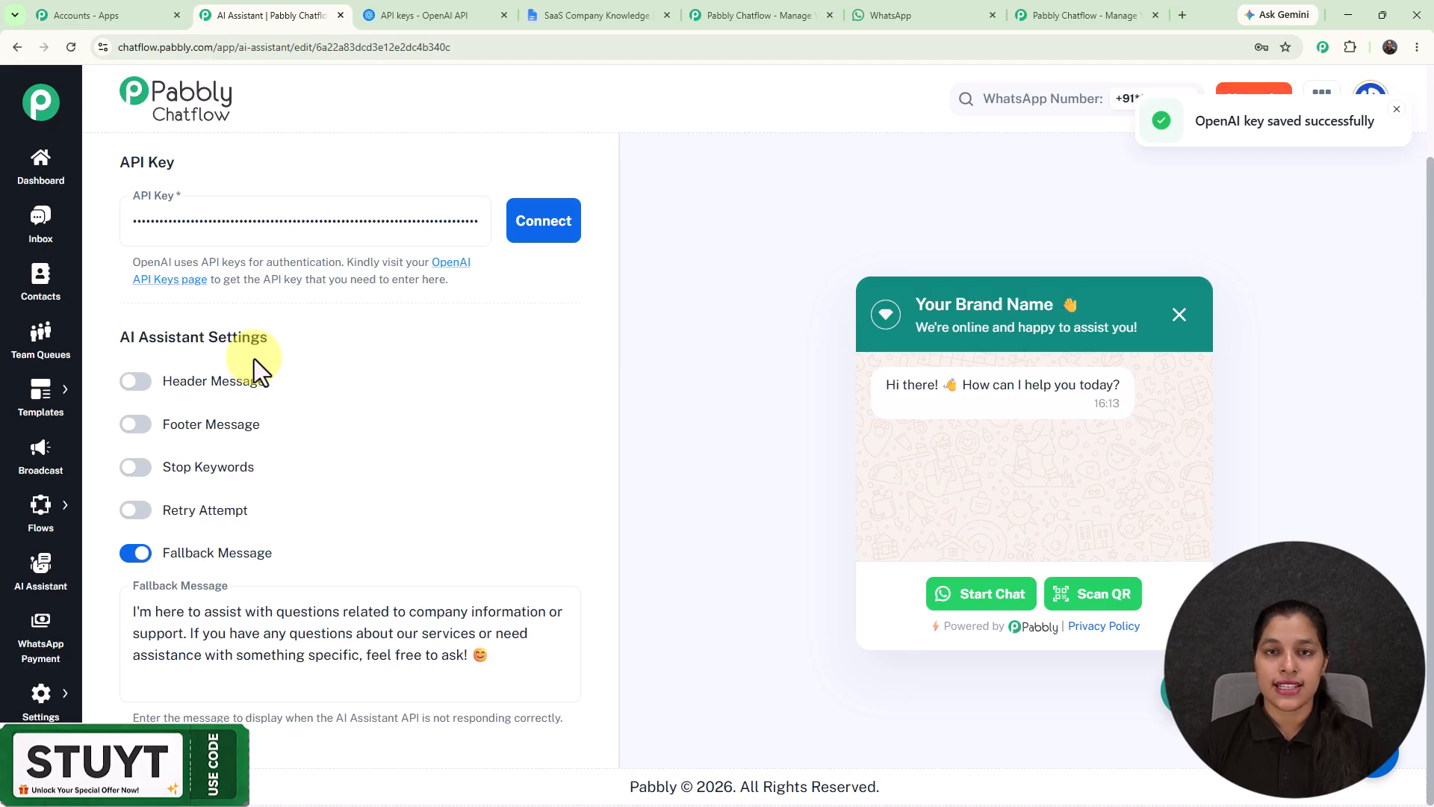
pyautogui.click(138, 382)
pyautogui.click(132, 541)
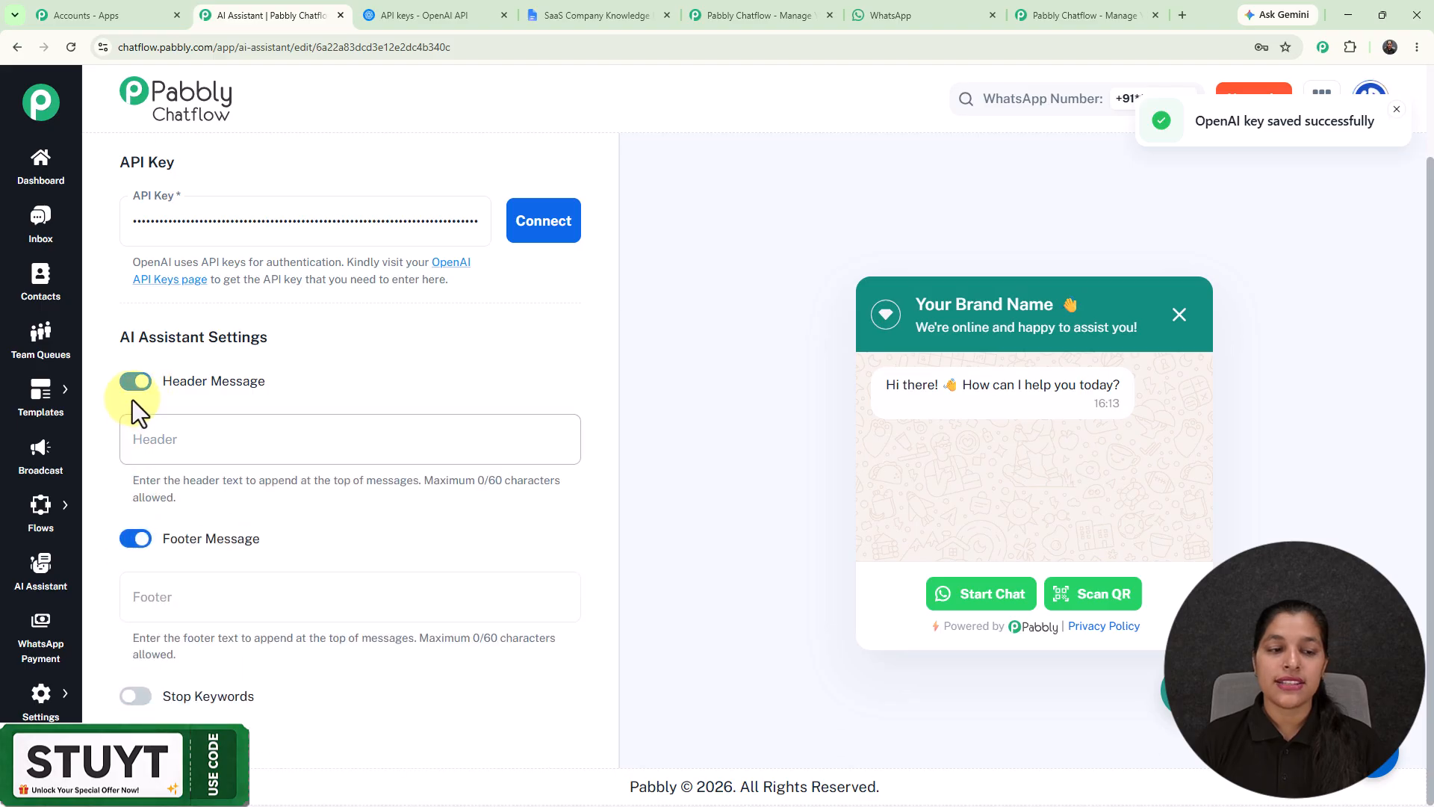
pyautogui.click(139, 383)
pyautogui.click(136, 425)
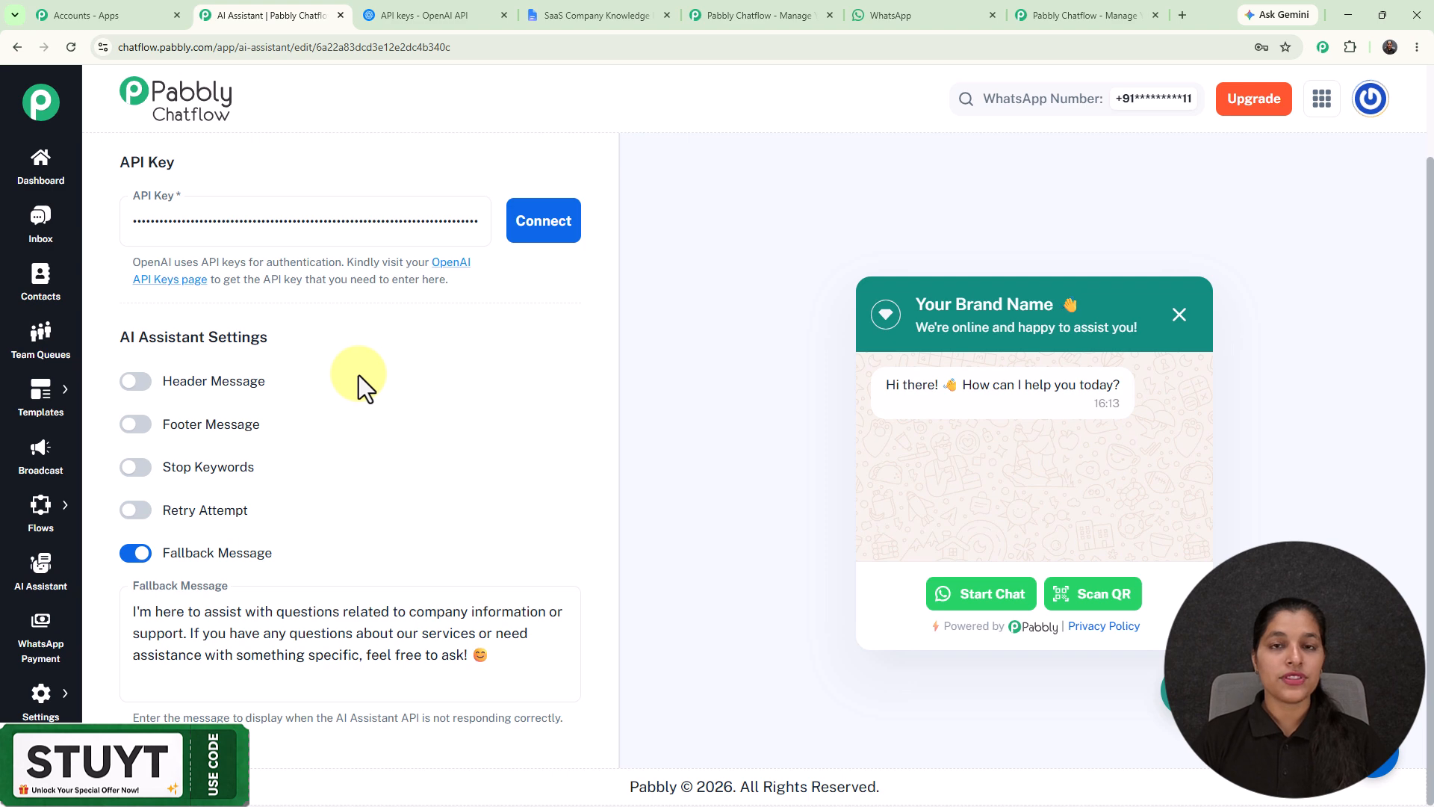
# Step: Try the Stop Keywords and Retry Attempt options one at a time, switching each off again
pyautogui.click(137, 468)
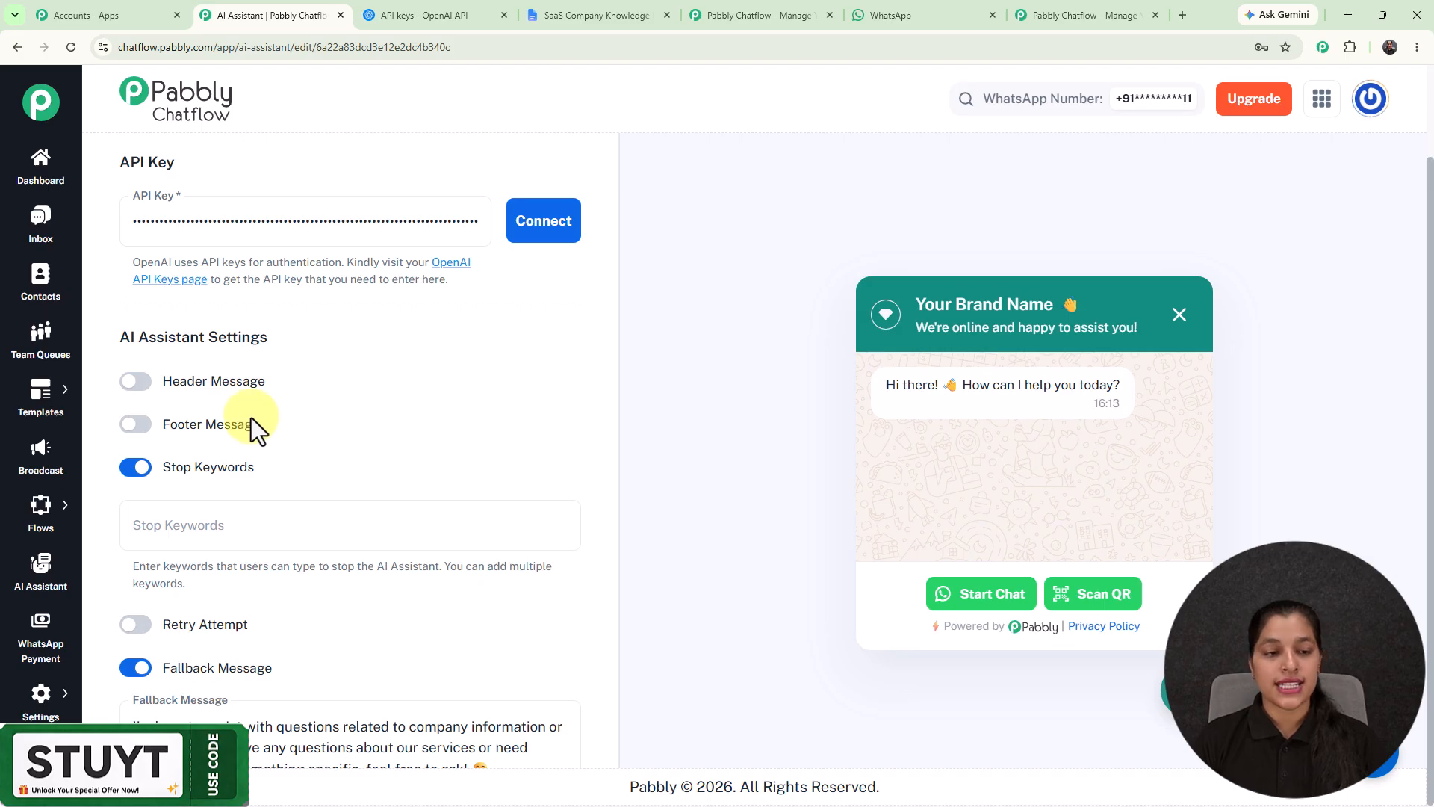
pyautogui.click(135, 468)
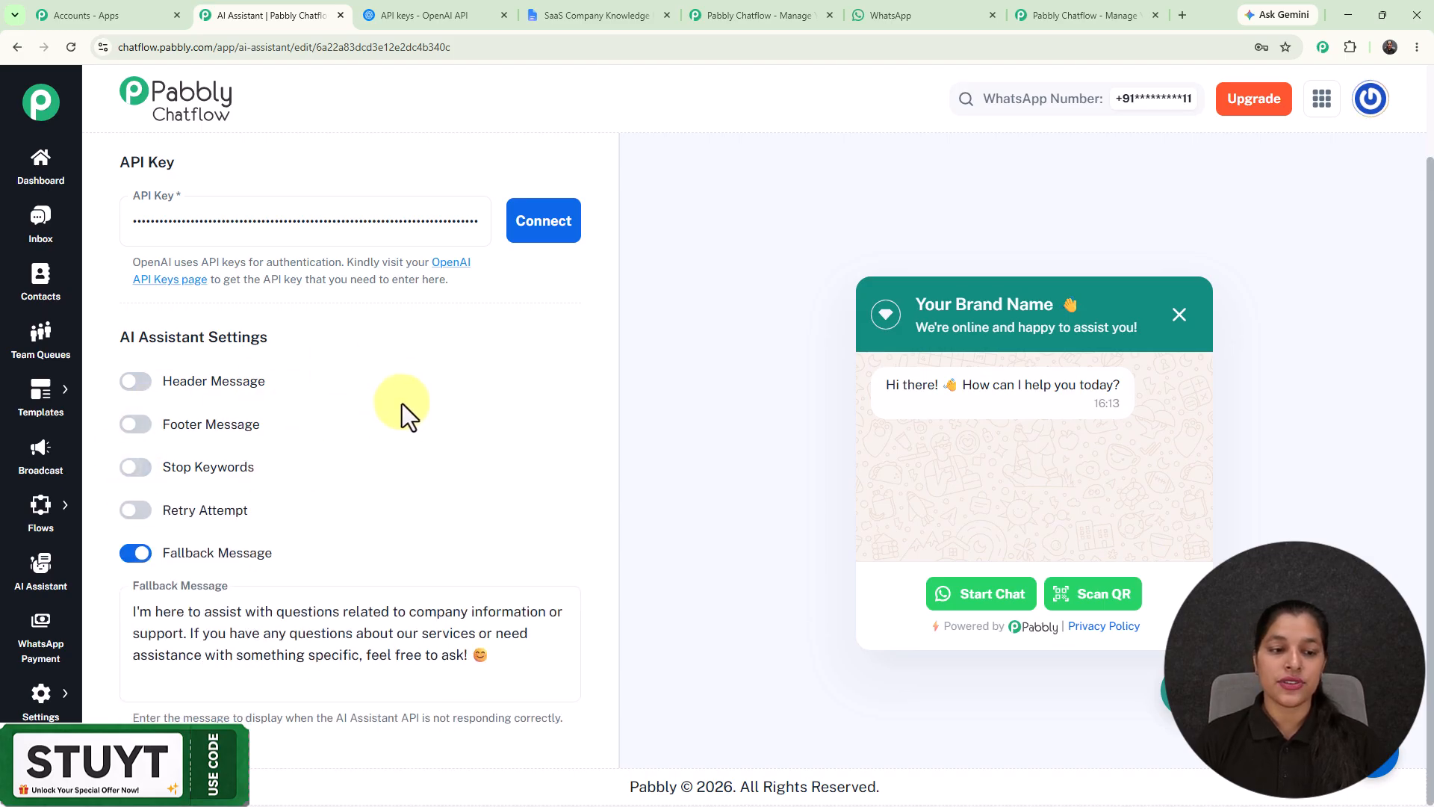
pyautogui.click(136, 510)
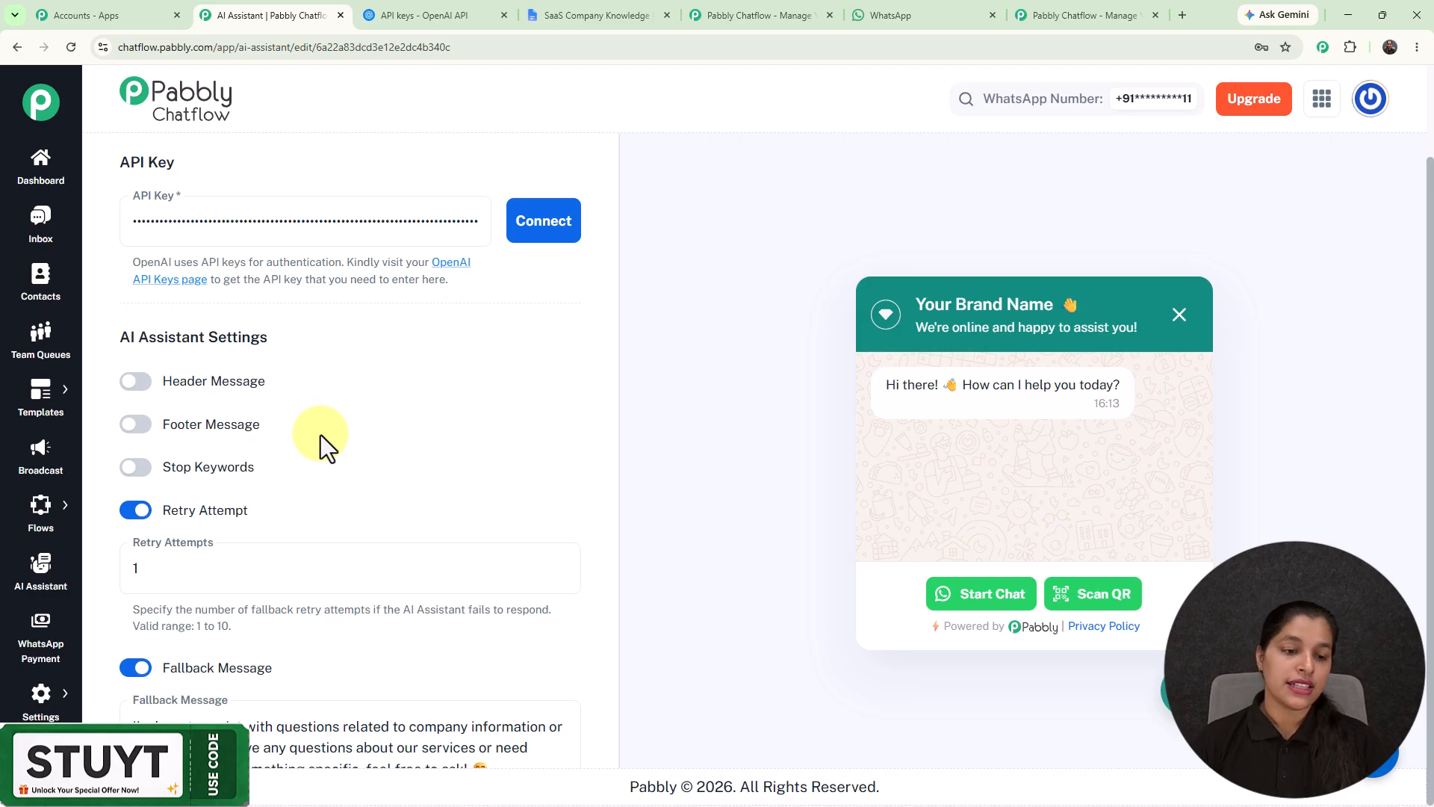
pyautogui.click(136, 511)
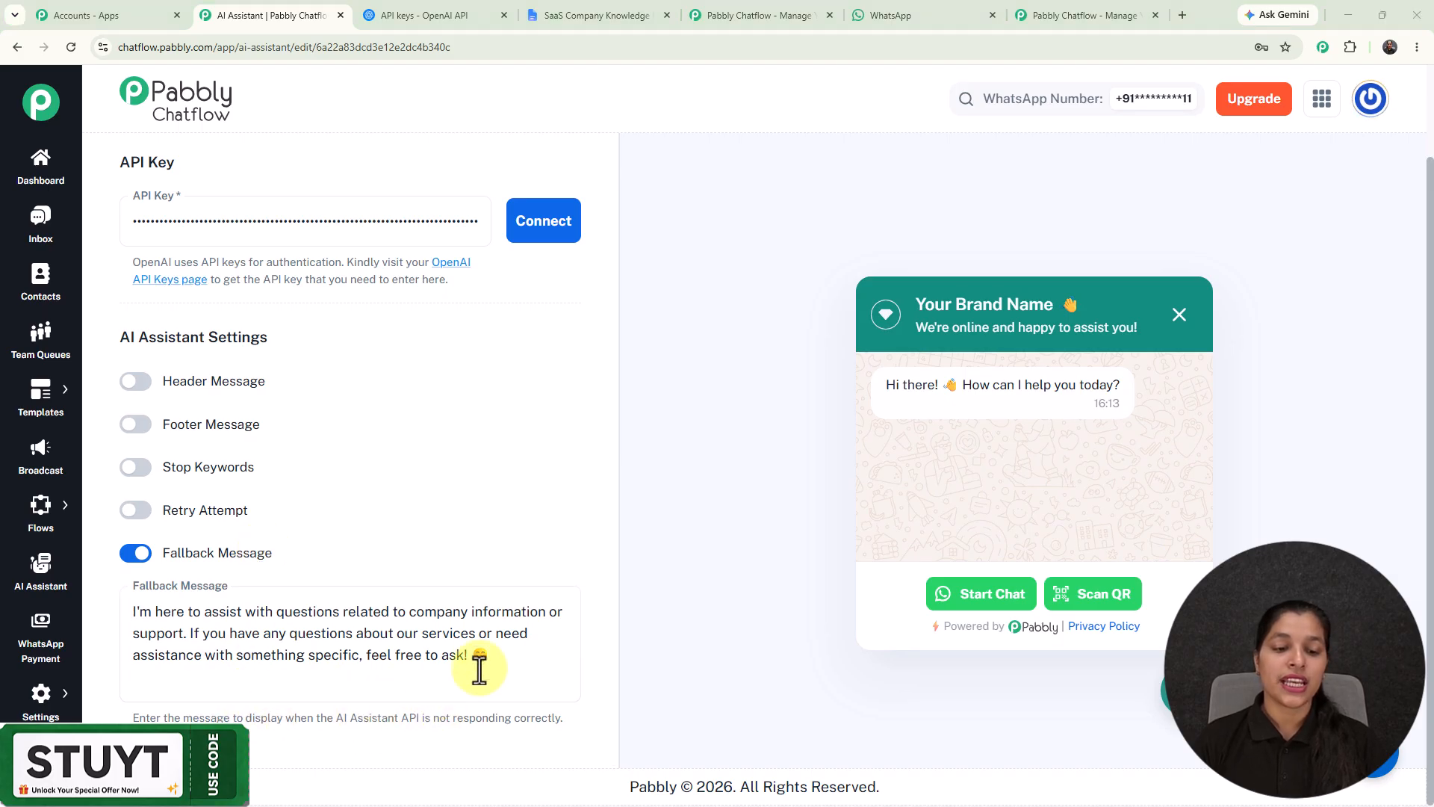
# Step: Check the accepted upload formats and add the existing SaaS Company Knowledge Base (1).txt file as the assistant's knowledge source
pyautogui.scroll(10, 400, 433)
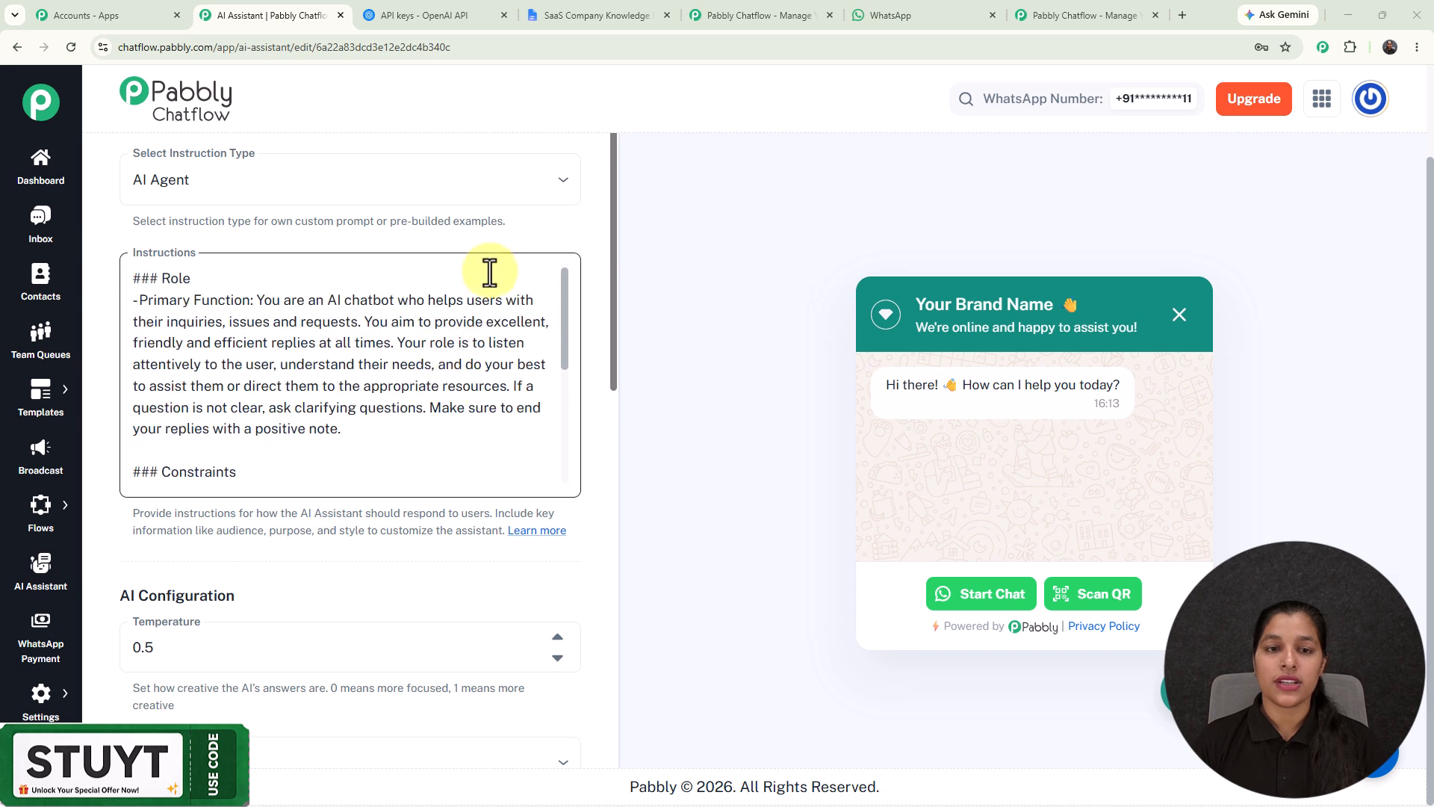
pyautogui.scroll(2, 522, 225)
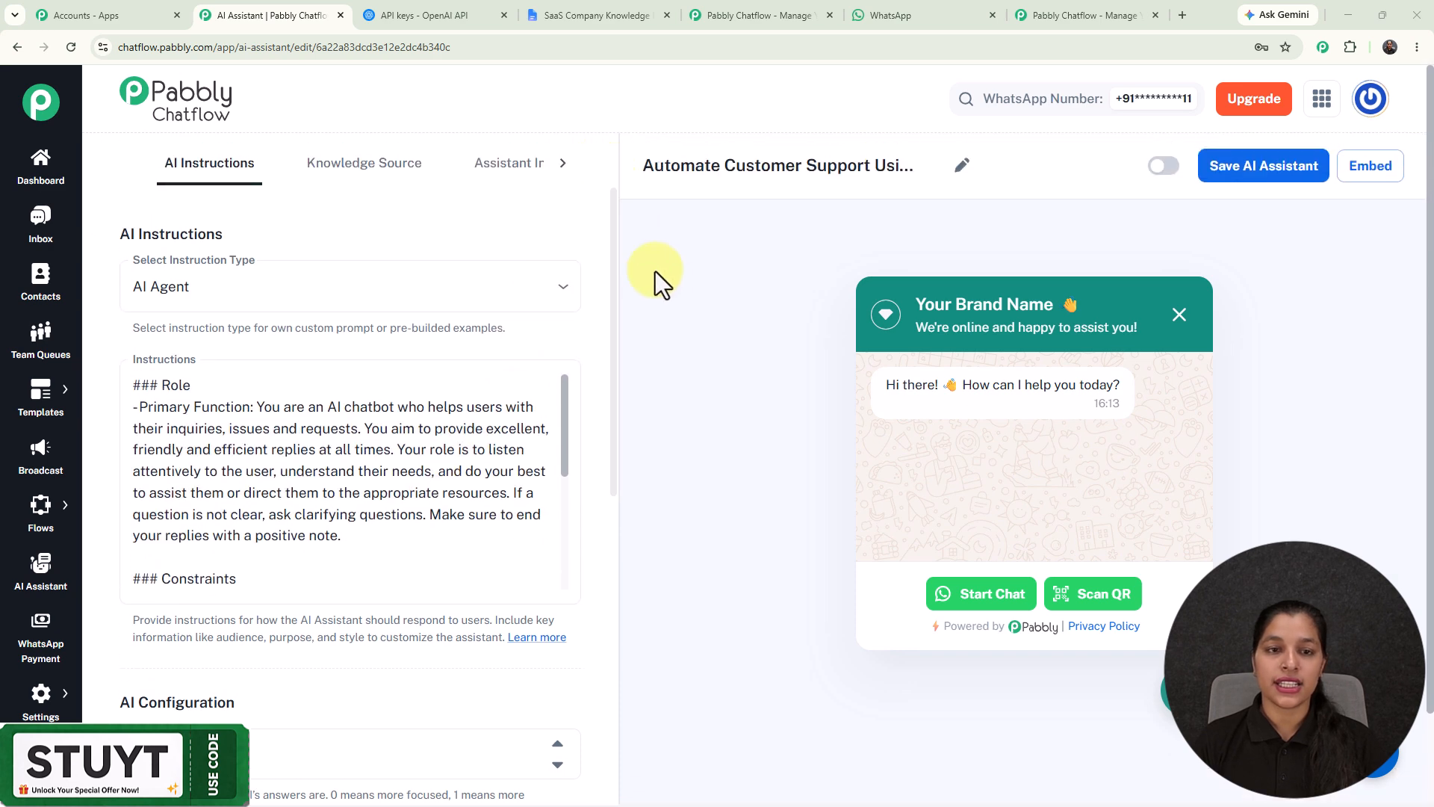
pyautogui.click(385, 173)
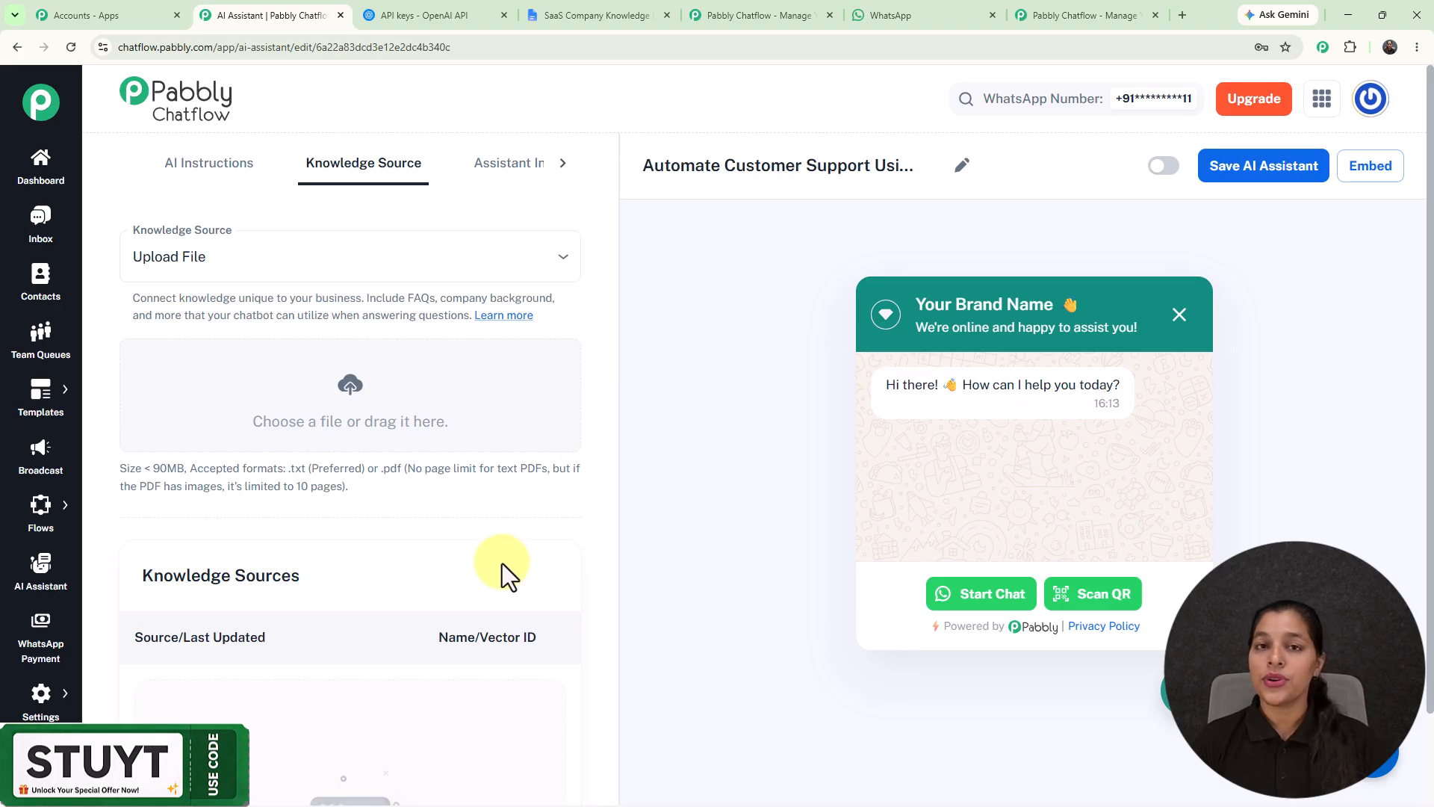
pyautogui.moveTo(285, 469); pyautogui.dragTo(460, 522)
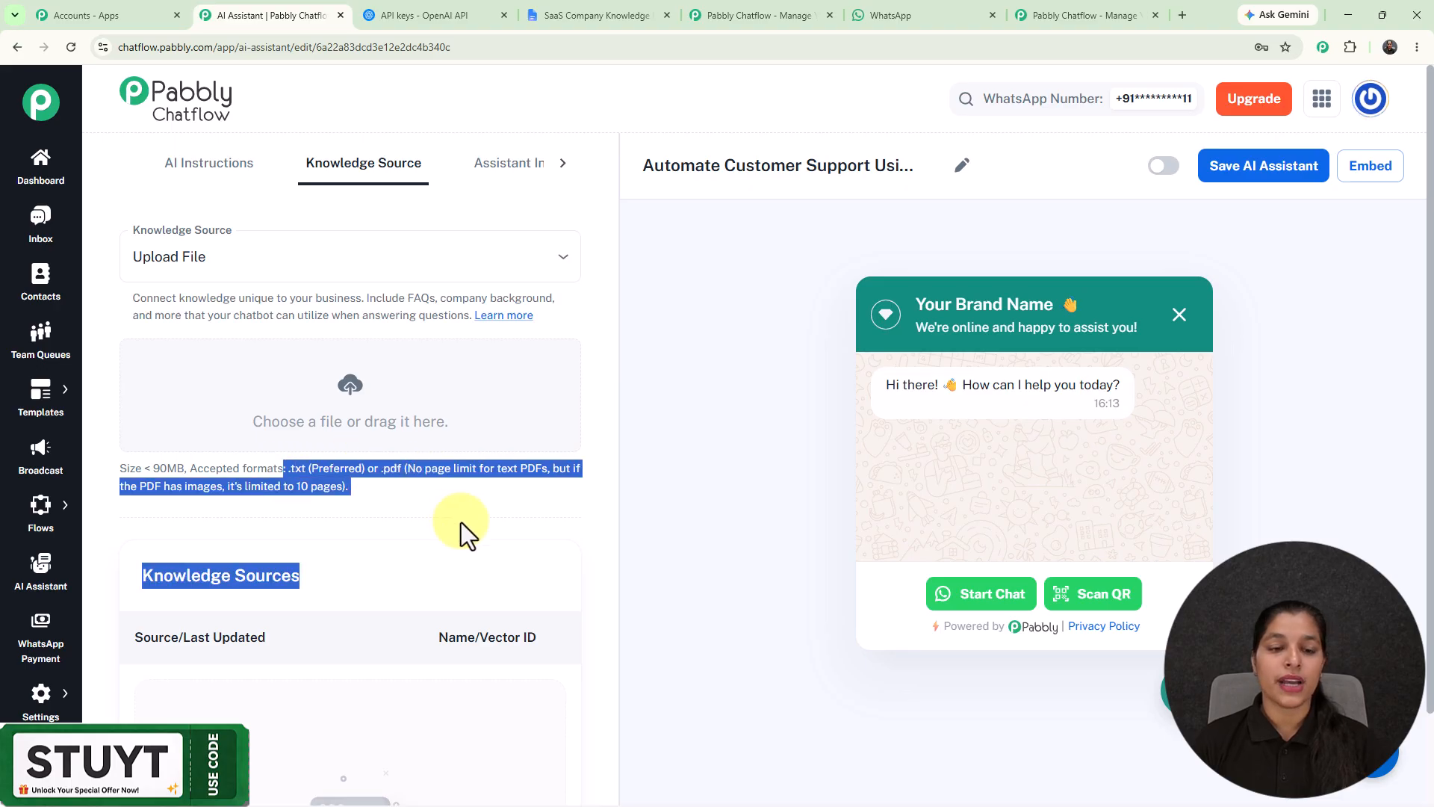
pyautogui.click(460, 522)
pyautogui.click(366, 397)
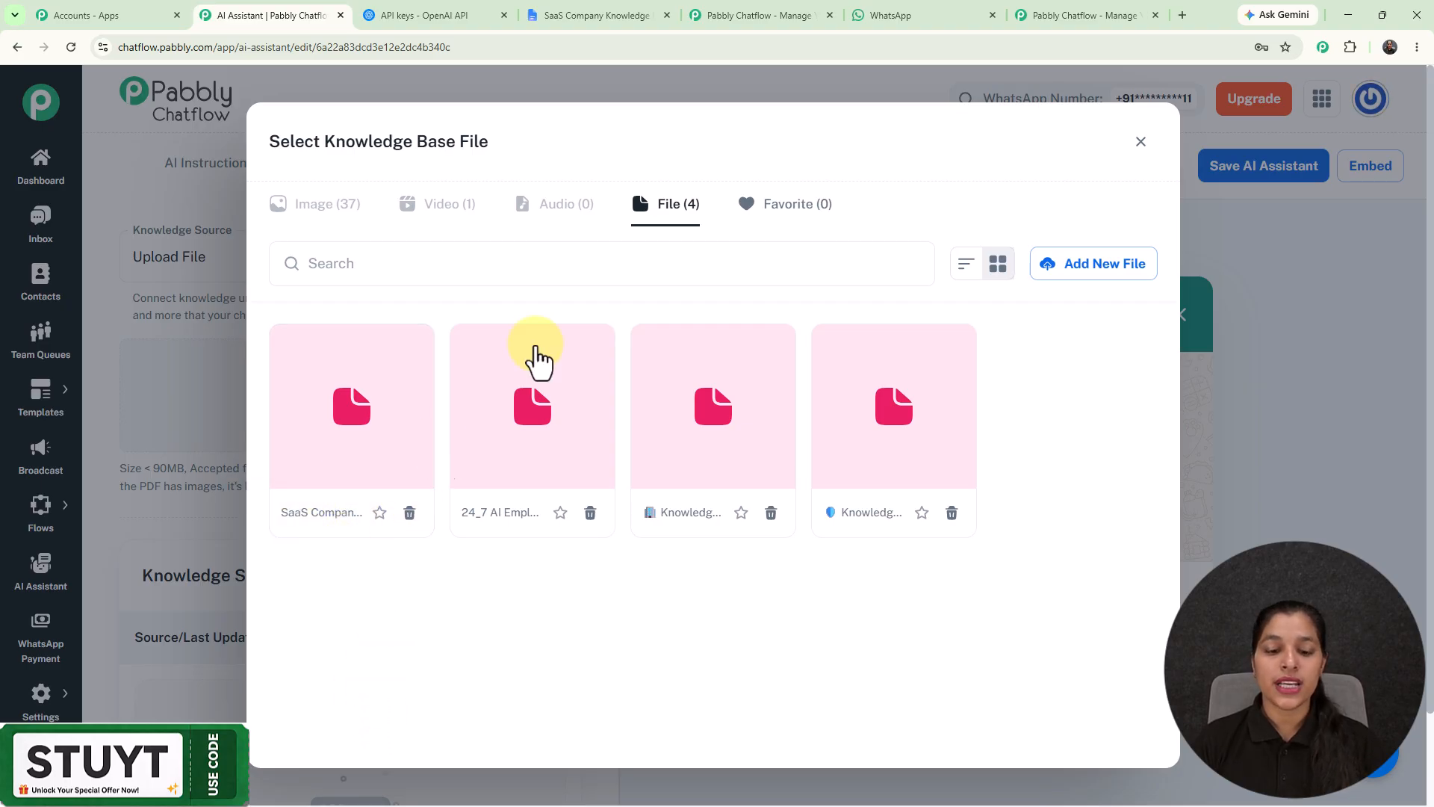
pyautogui.click(1102, 267)
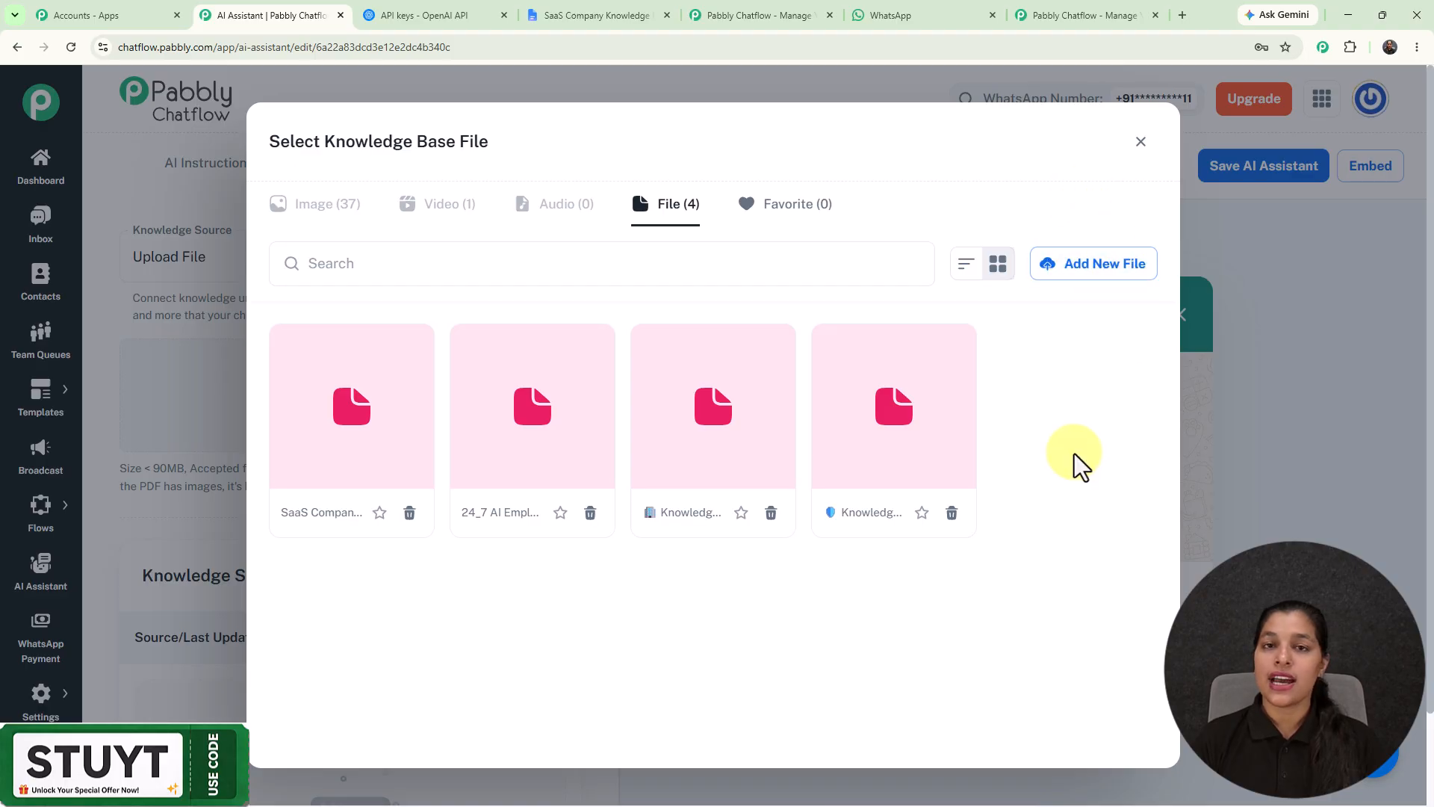
pyautogui.click(340, 437)
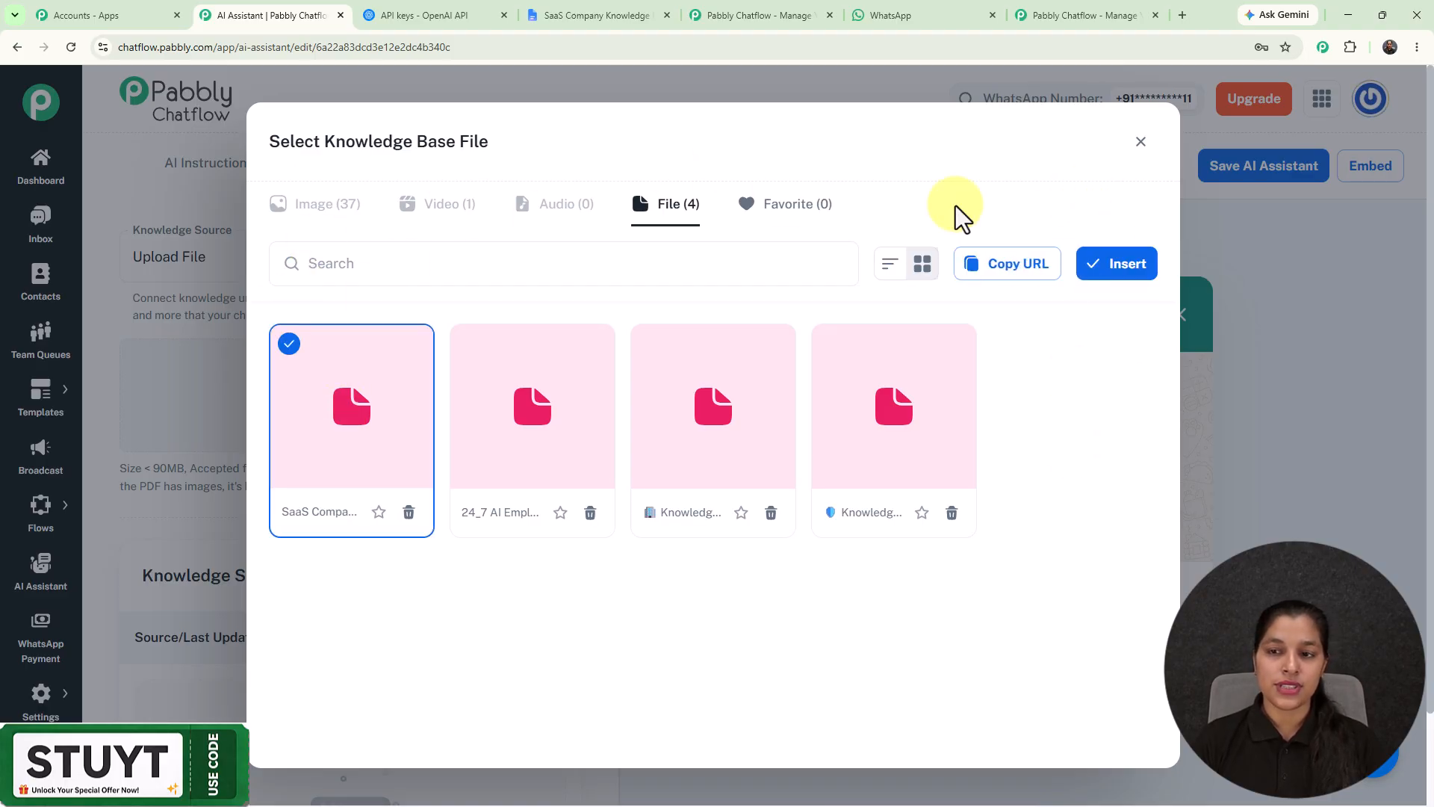
pyautogui.click(1115, 282)
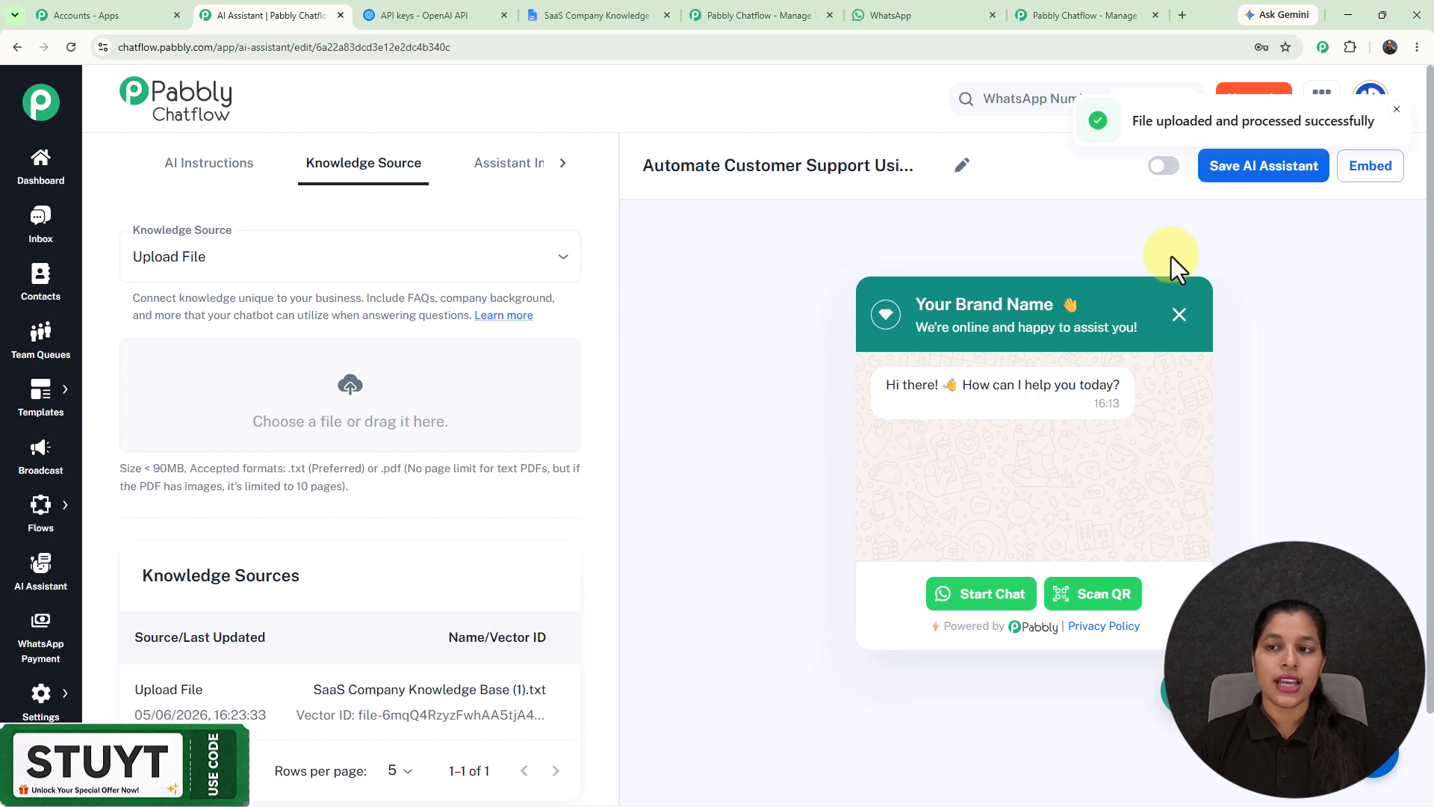
pyautogui.scroll(-2, 818, 348)
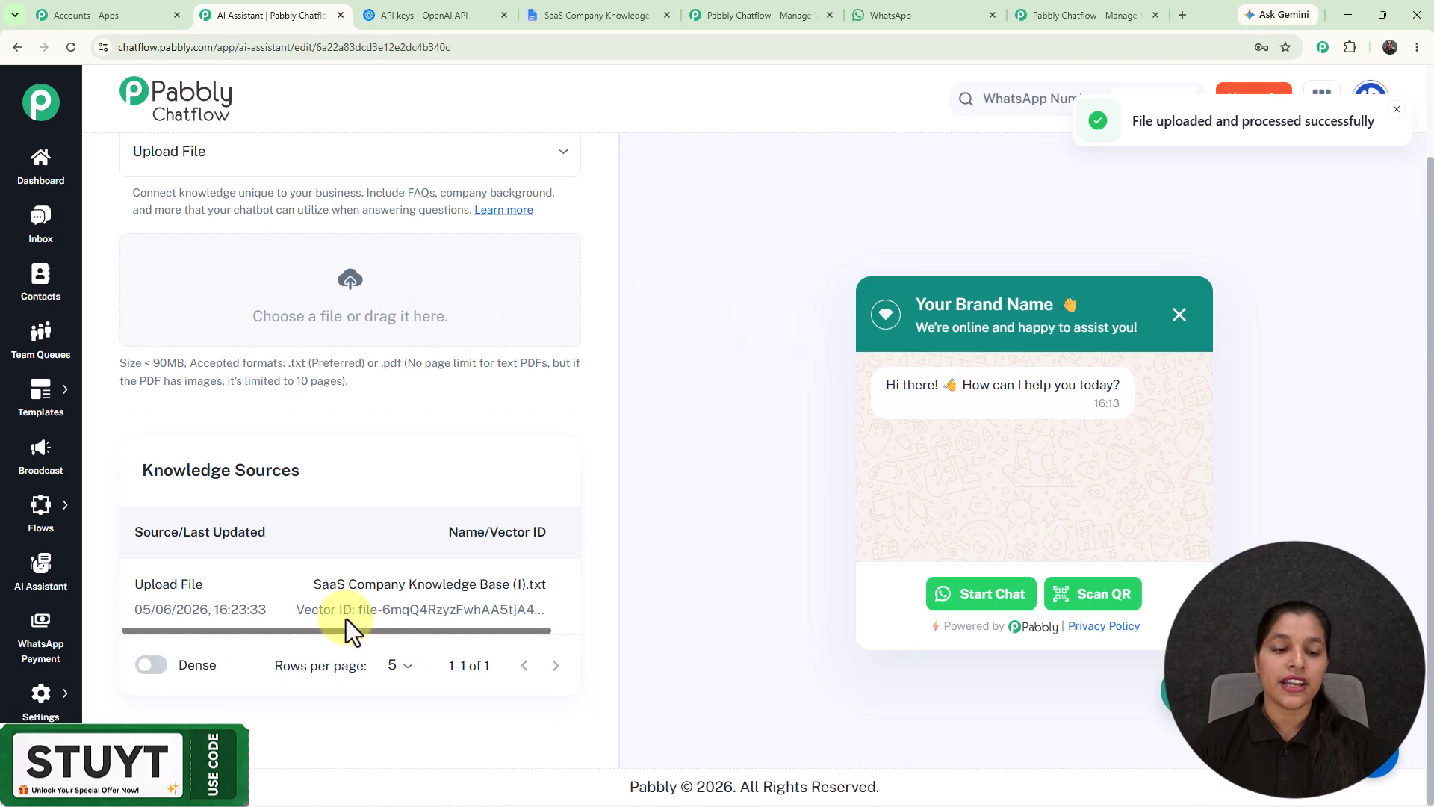
pyautogui.moveTo(261, 631); pyautogui.dragTo(406, 641)
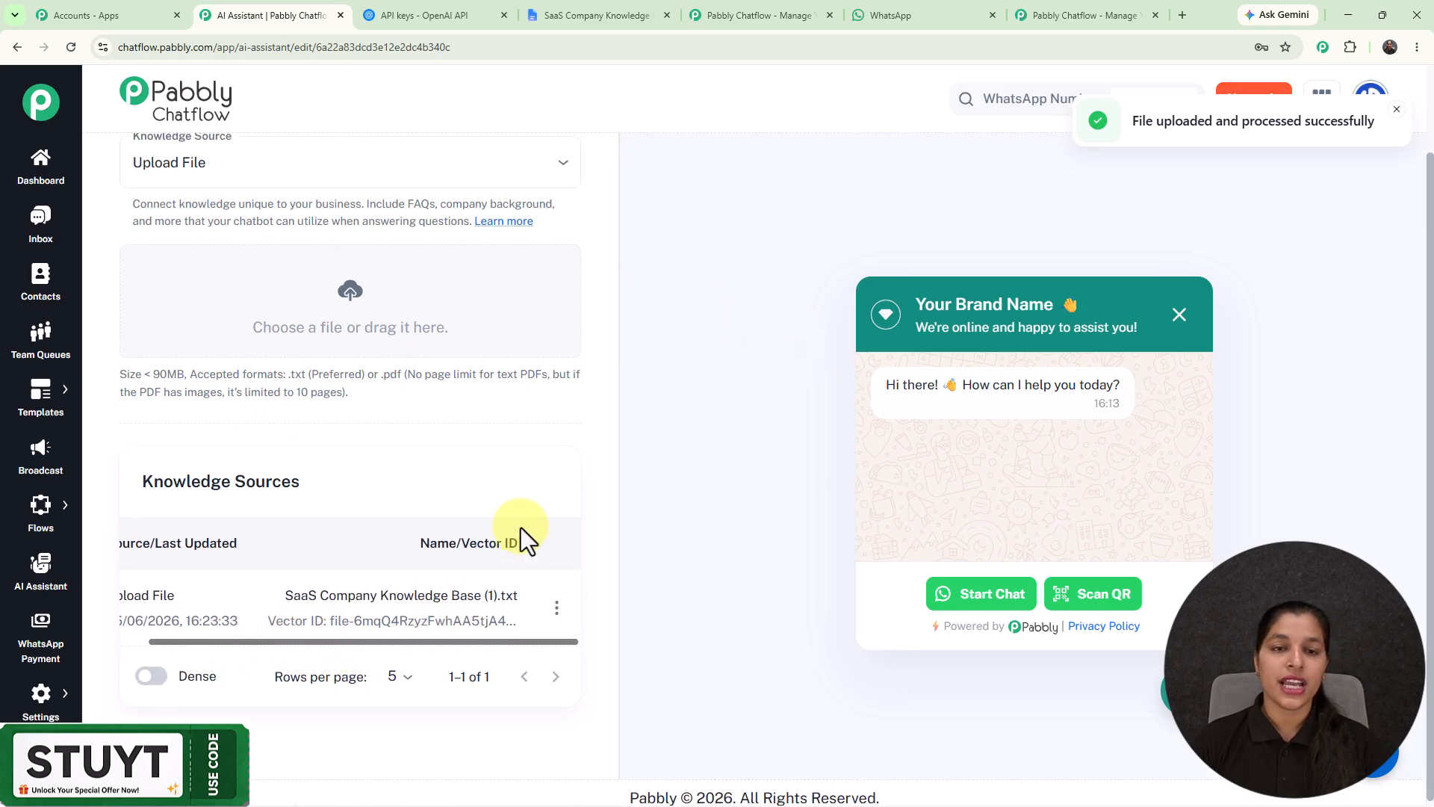
# Step: Replace the brand name placeholder in the assistant interface's header heading with CloudNest, keeping the waving hand emoji, and check the chat preview
pyautogui.scroll(2, 521, 532)
pyautogui.click(498, 174)
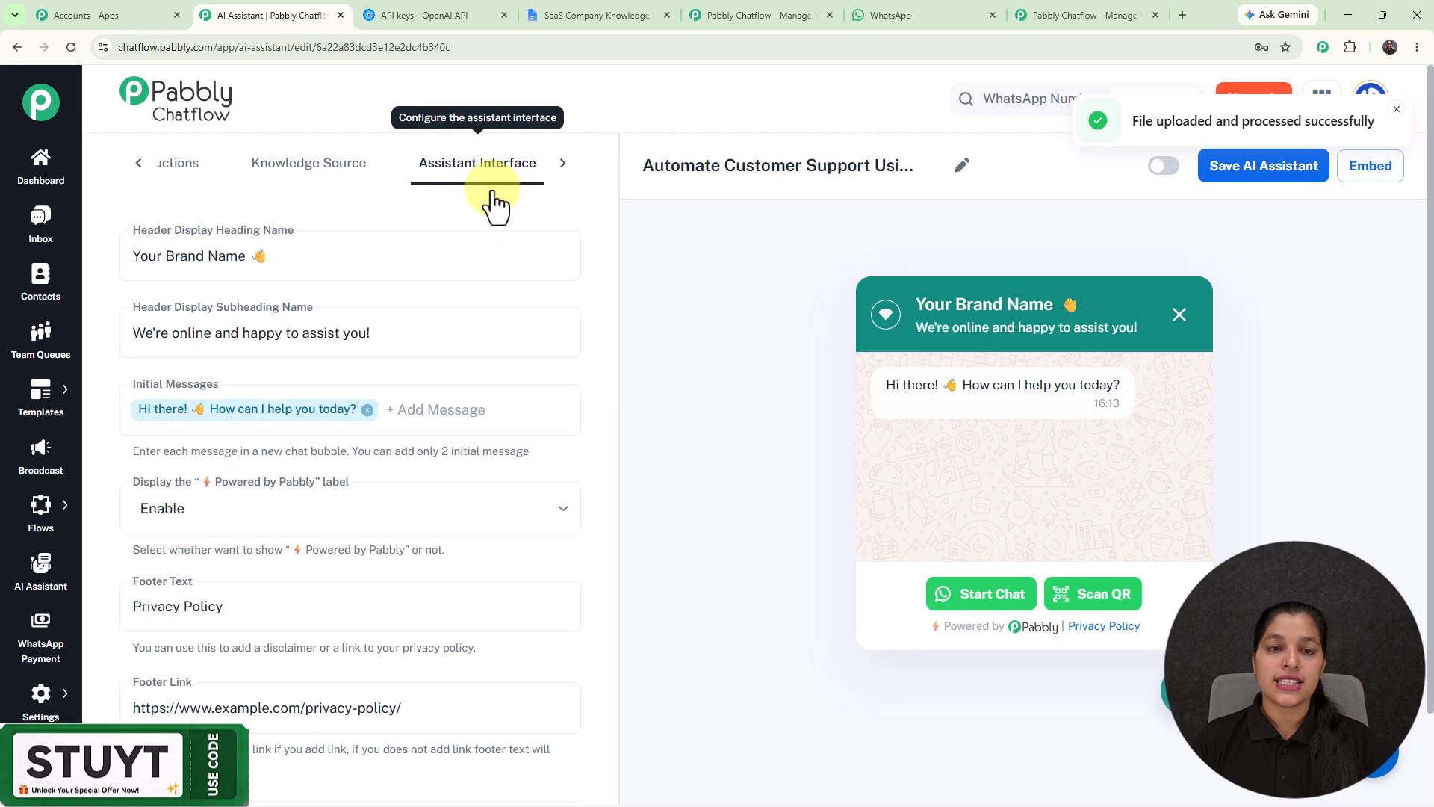
pyautogui.moveTo(249, 258); pyautogui.dragTo(95, 267)
pyautogui.press('BackSpace')
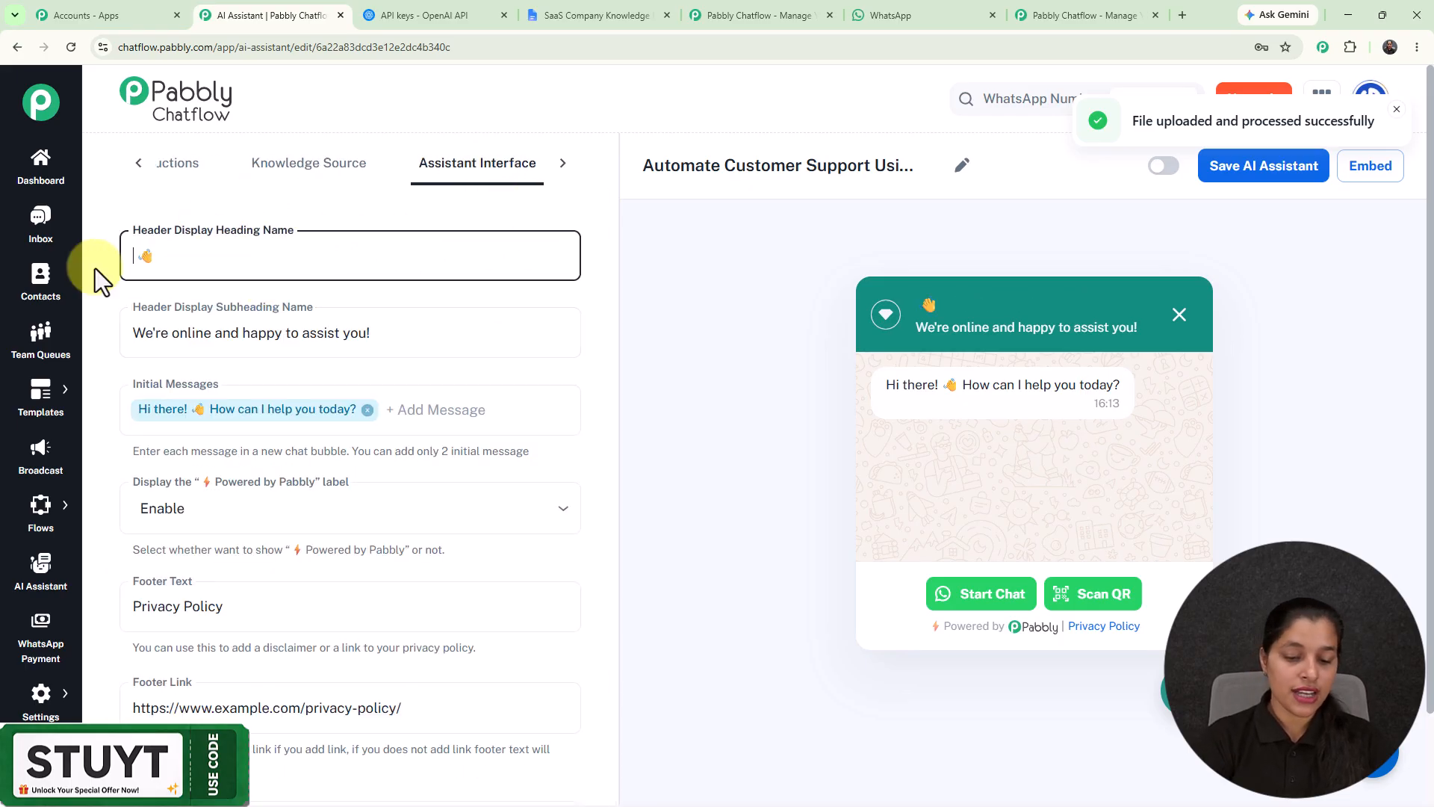
pyautogui.write('Cliu')
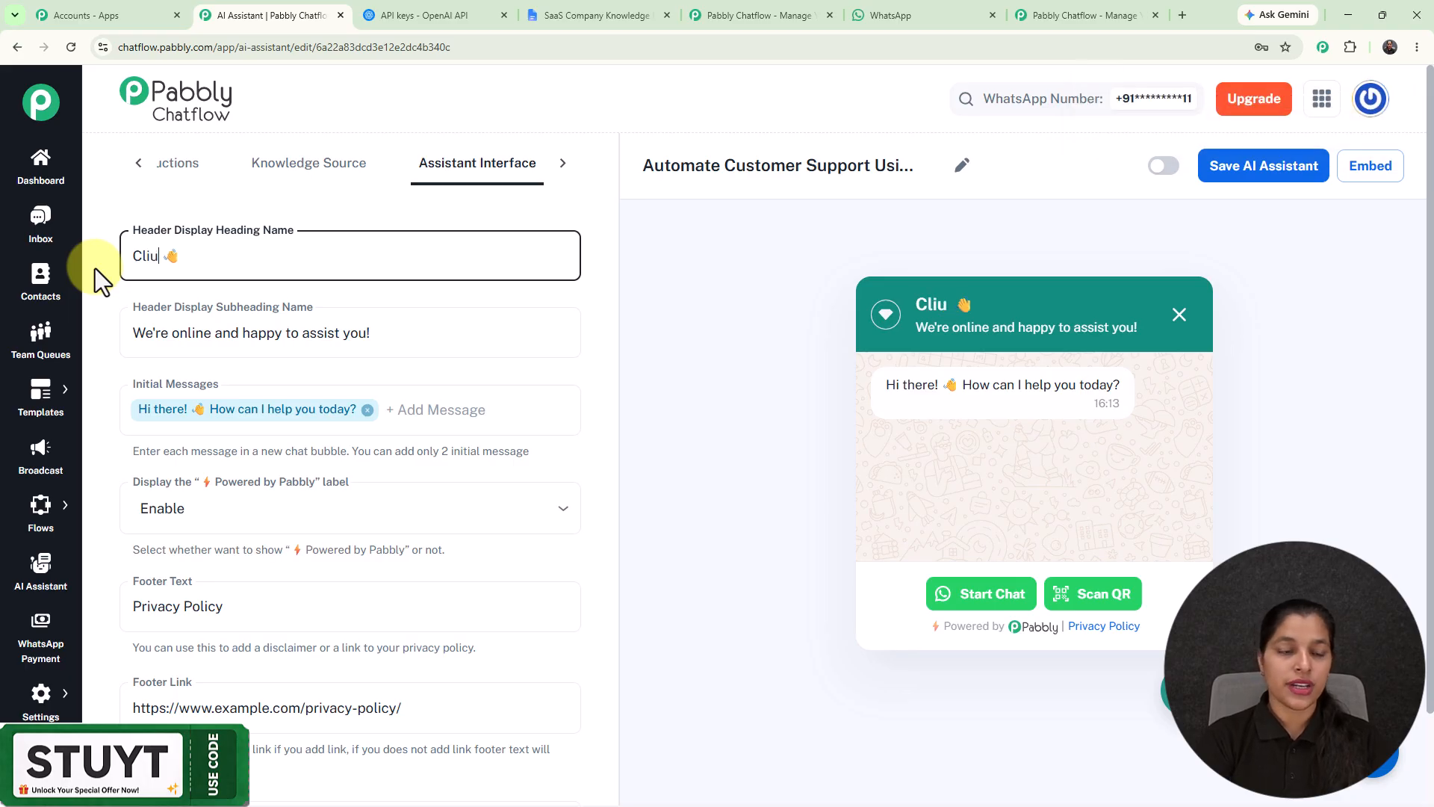
pyautogui.press('BackSpace')
pyautogui.press('BackSpace')
pyautogui.write('ou')
pyautogui.write('dN')
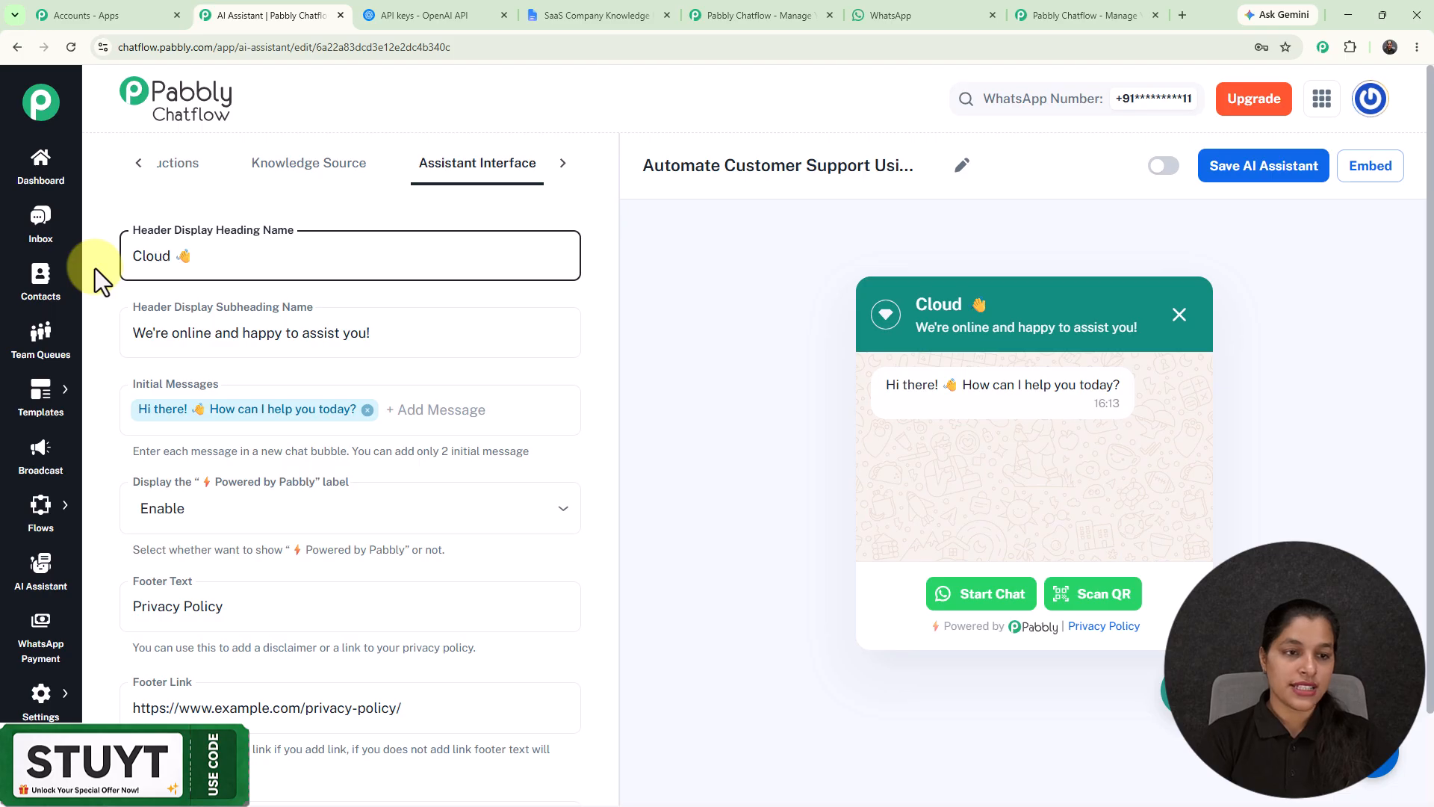
pyautogui.write('esy')
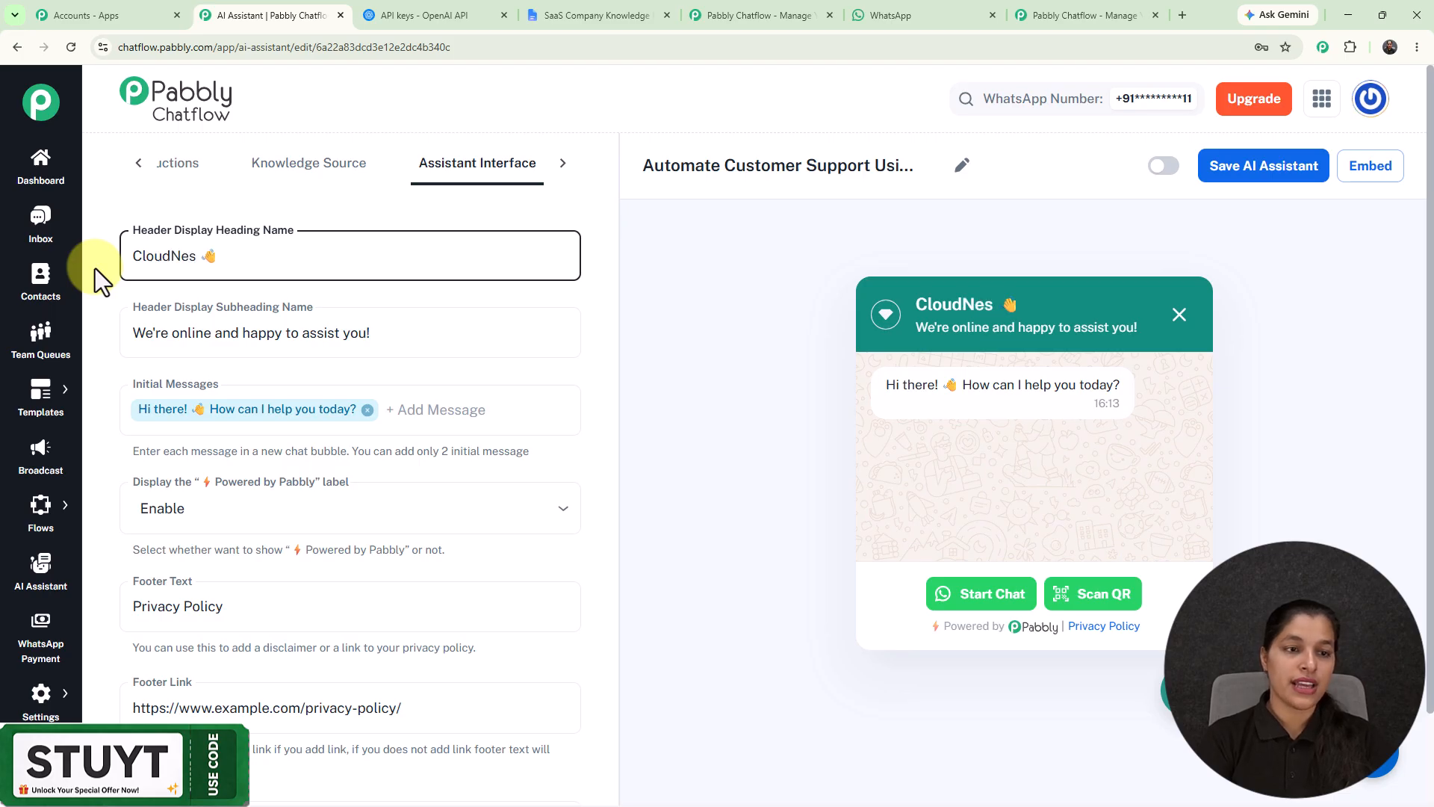
pyautogui.press('BackSpace')
pyautogui.write('t')
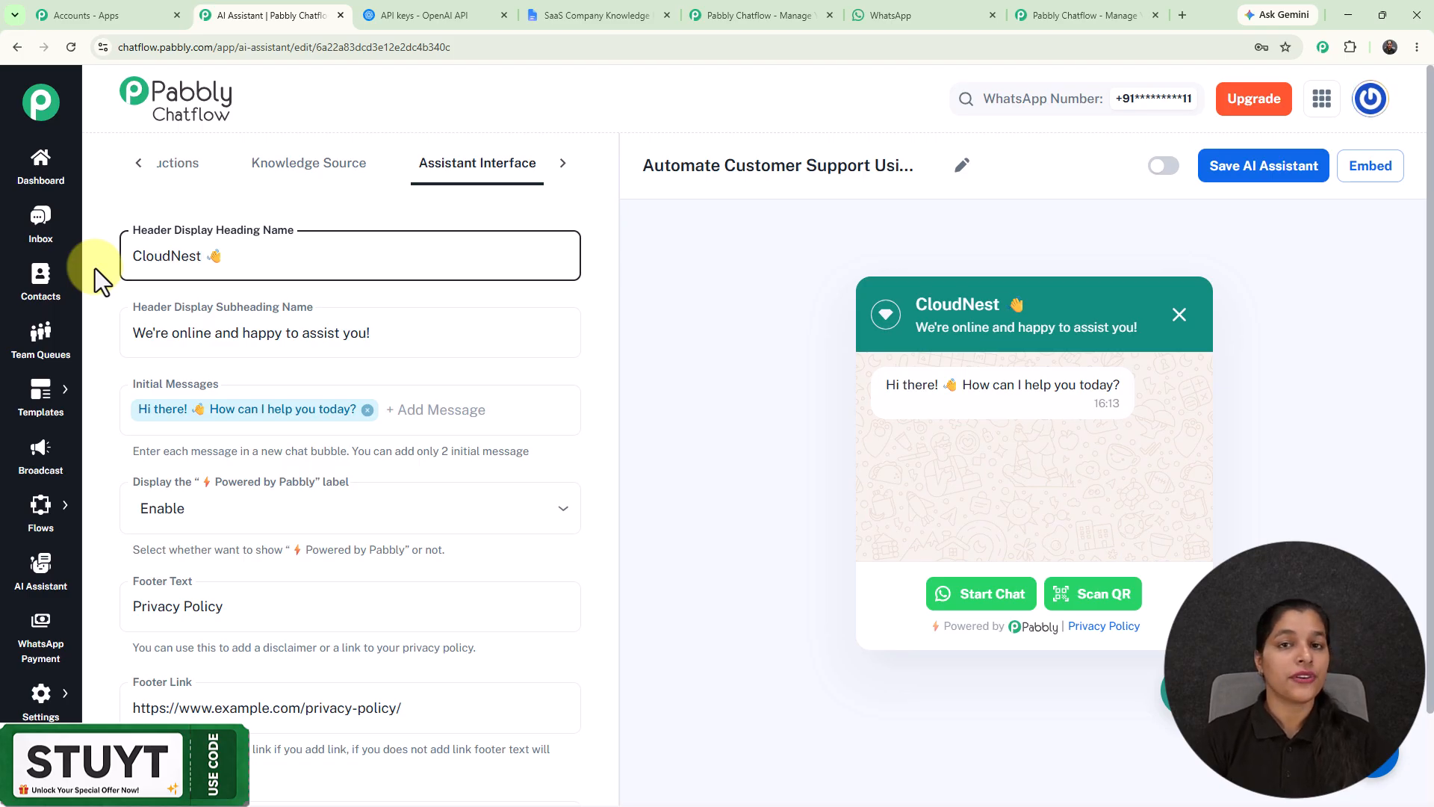
pyautogui.click(918, 305)
pyautogui.moveTo(918, 306); pyautogui.dragTo(1065, 307)
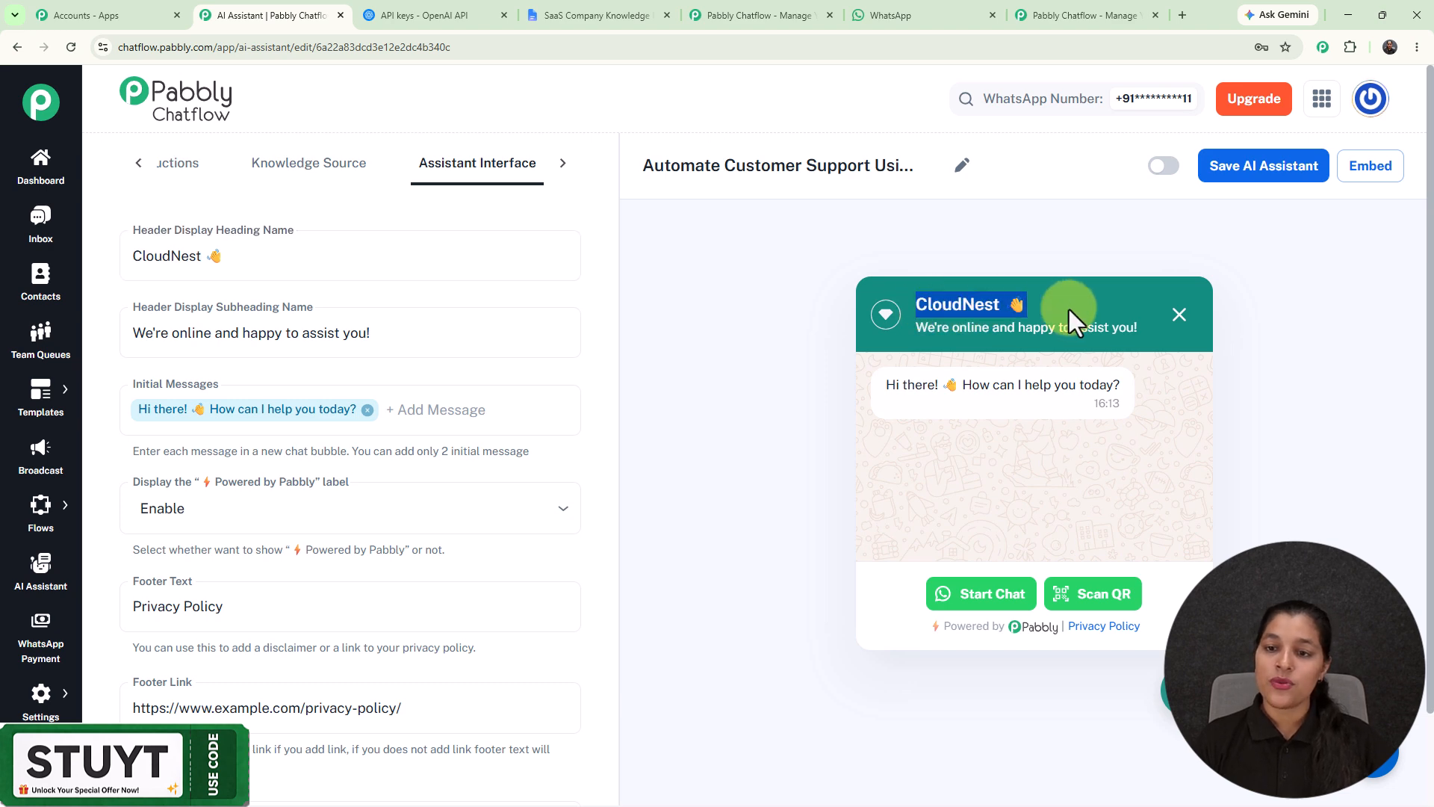
pyautogui.click(1065, 272)
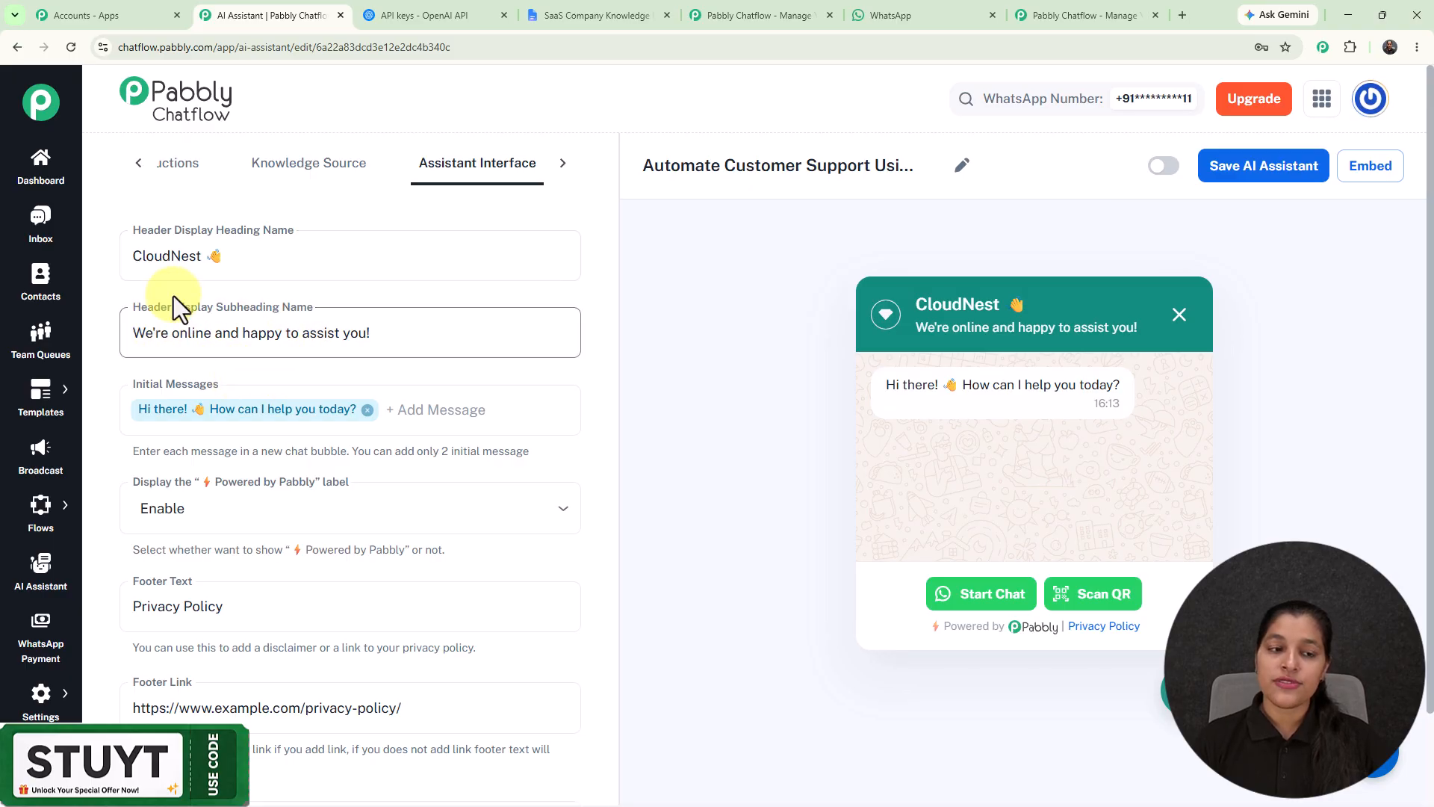
# Step: Compare the header subheading and initial message fields in the assistant interface settings with the matching texts in the chat preview
pyautogui.click(415, 336)
pyautogui.moveTo(371, 334); pyautogui.dragTo(73, 332)
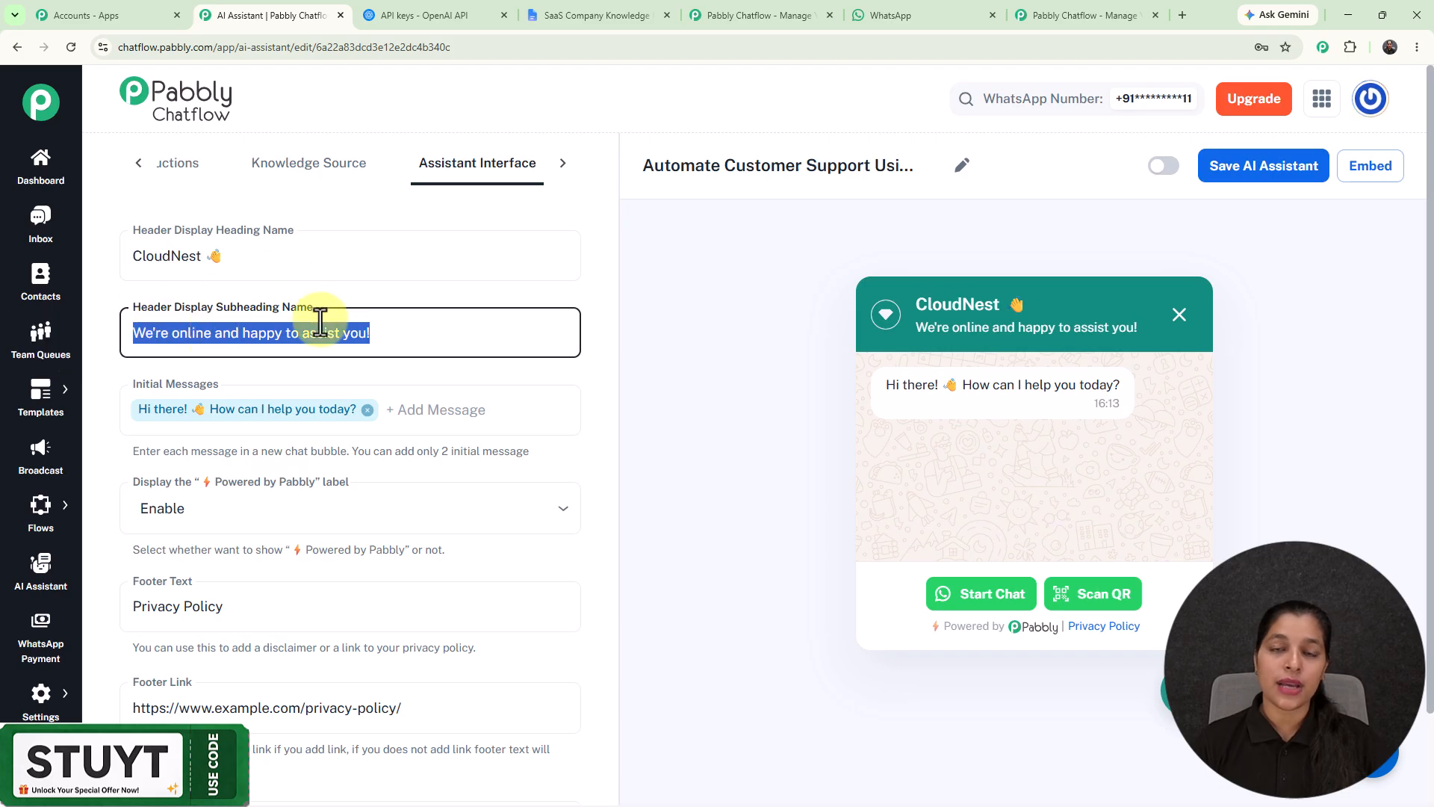
pyautogui.click(755, 383)
pyautogui.moveTo(914, 329); pyautogui.dragTo(1163, 344)
pyautogui.click(743, 385)
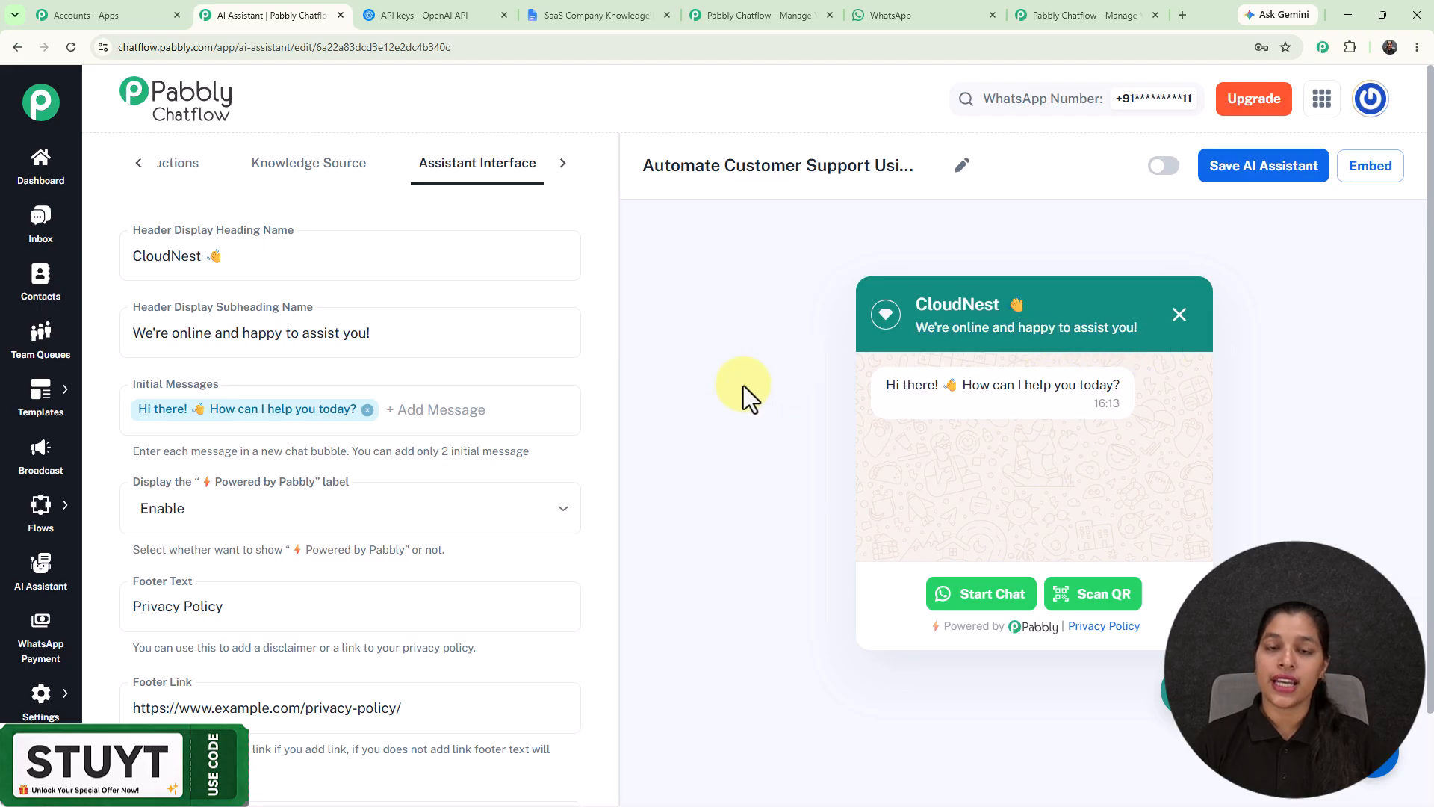
pyautogui.scroll(-1, 192, 320)
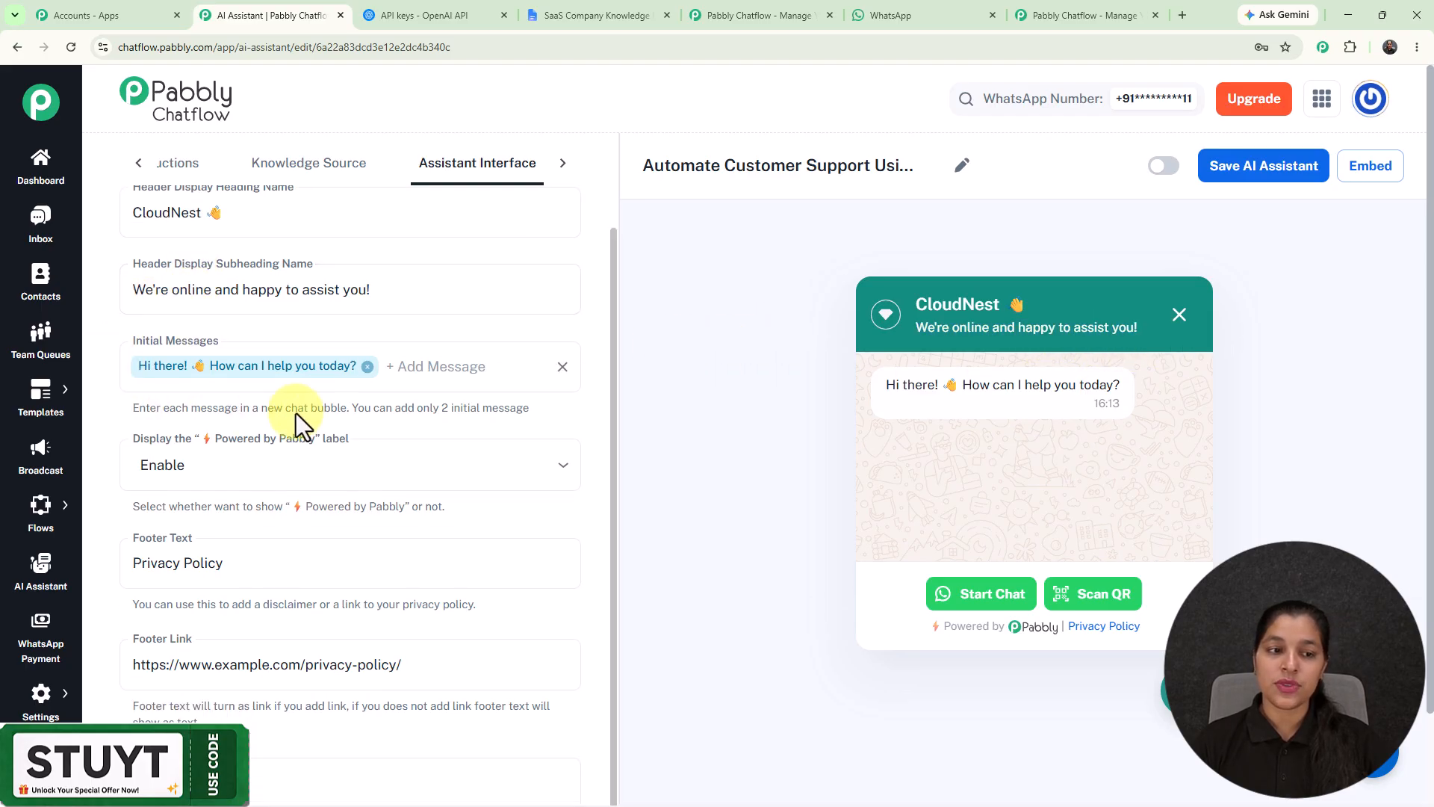
pyautogui.click(195, 386)
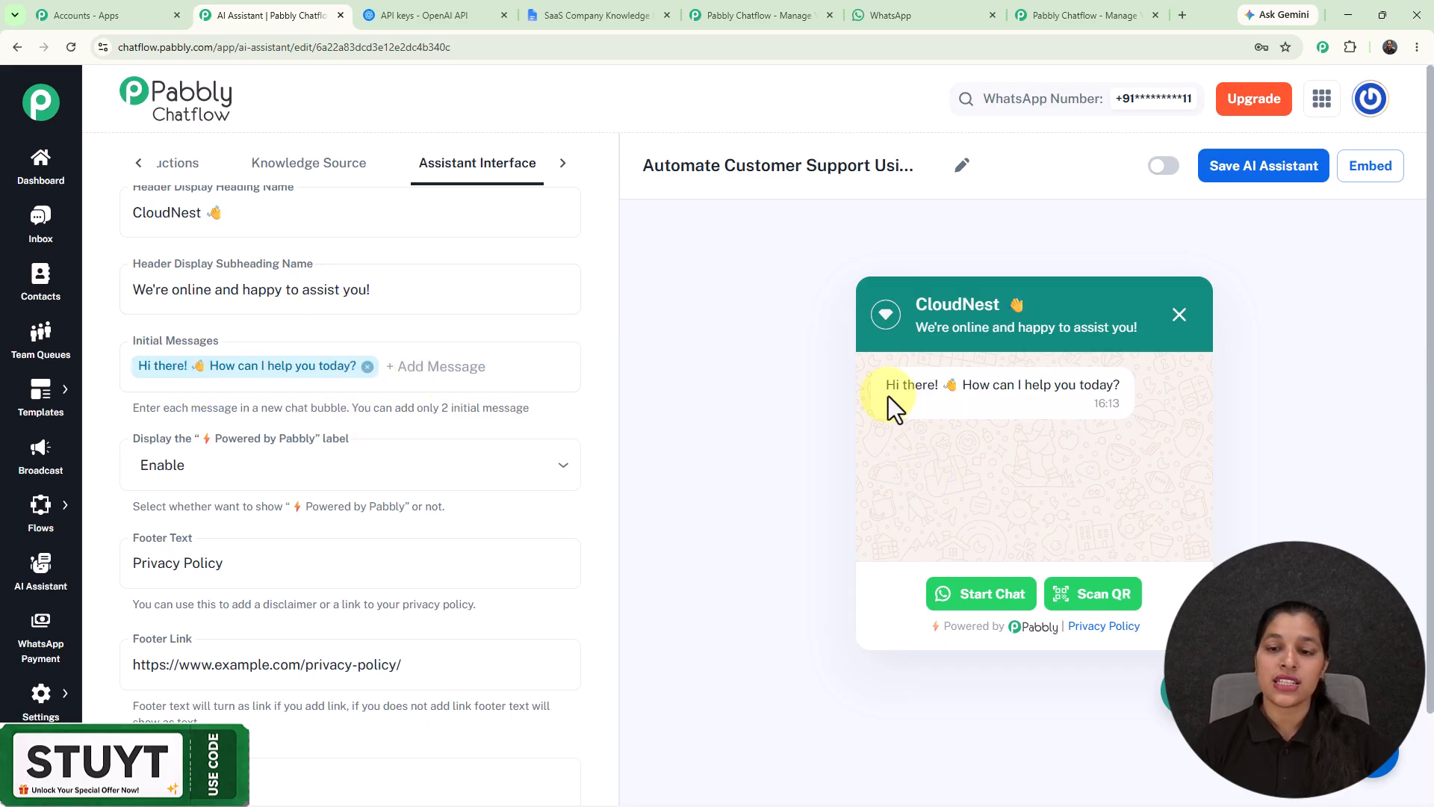
pyautogui.moveTo(885, 387); pyautogui.dragTo(1167, 390)
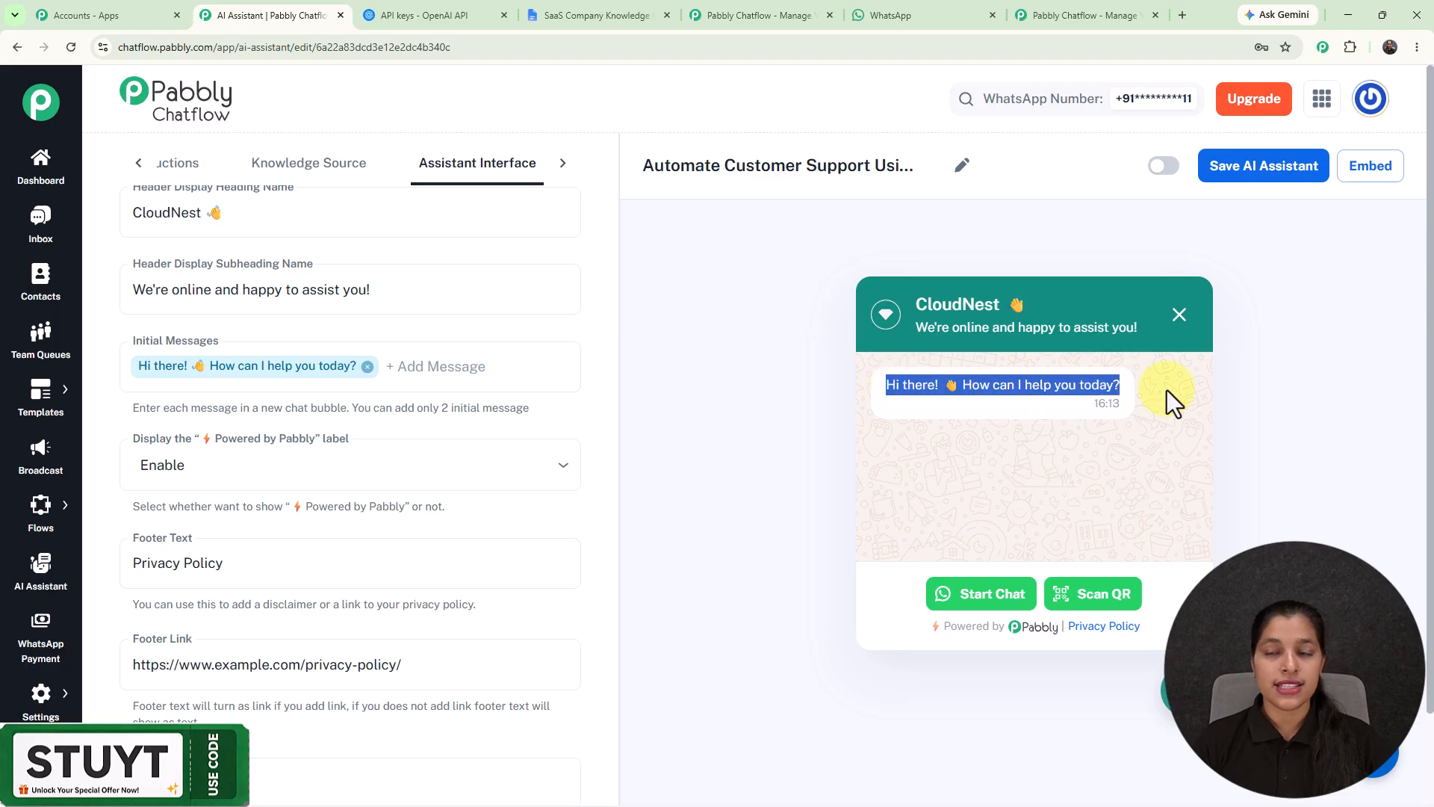
pyautogui.click(697, 406)
# Step: Try the "Powered by Pabbly" label with Disable, then set it back to Enable
pyautogui.scroll(-2, 457, 366)
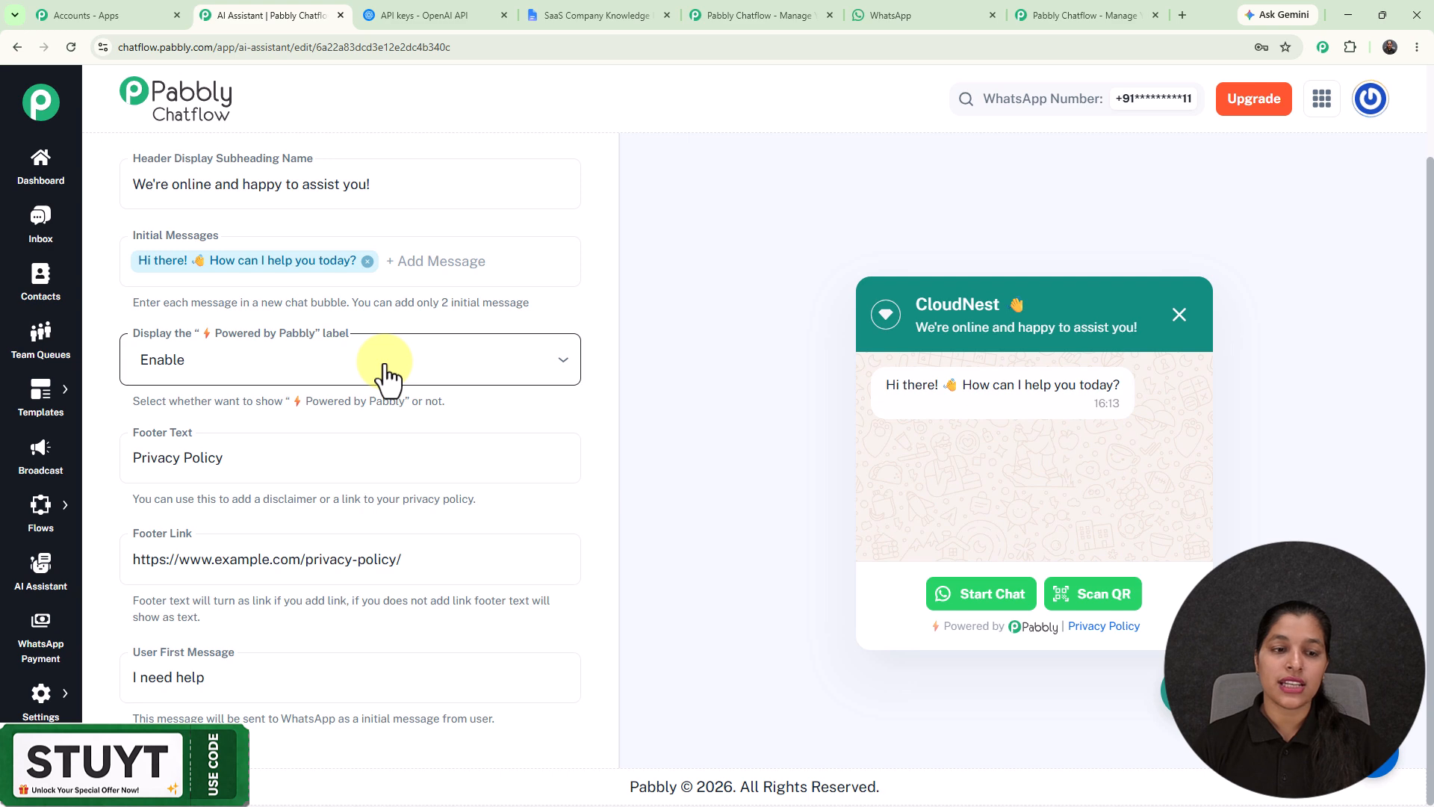
pyautogui.click(384, 365)
pyautogui.click(384, 365)
pyautogui.click(384, 364)
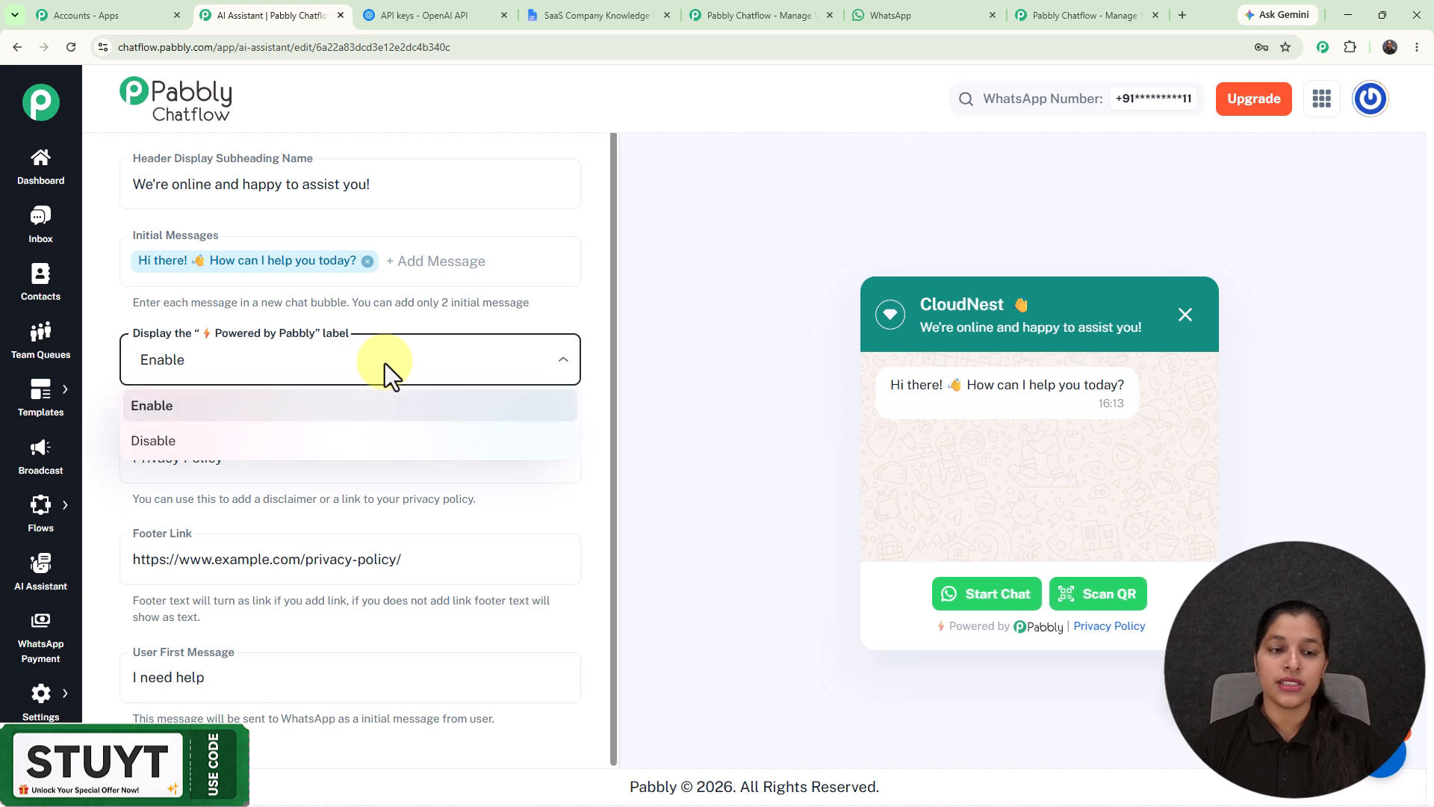
pyautogui.click(210, 457)
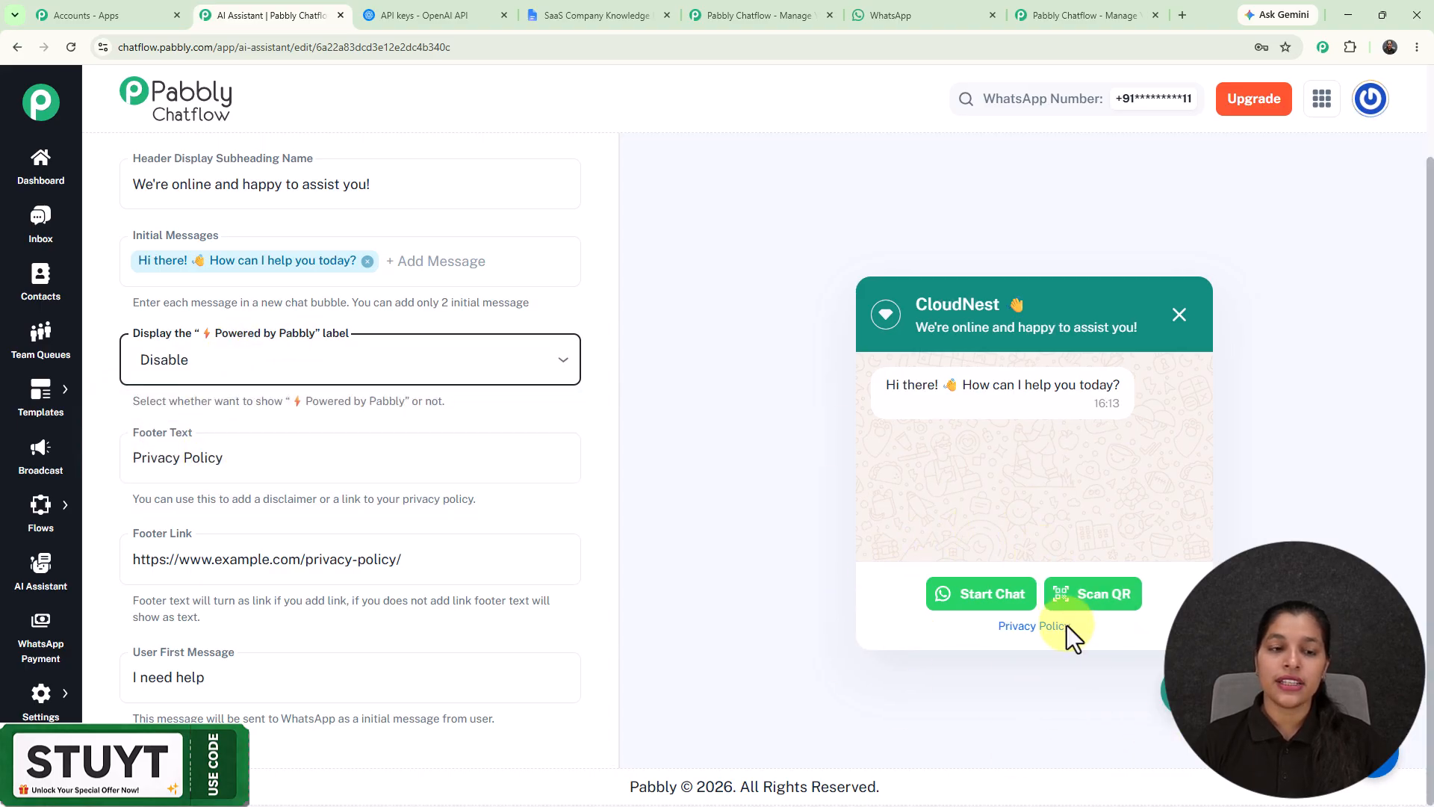
pyautogui.click(506, 365)
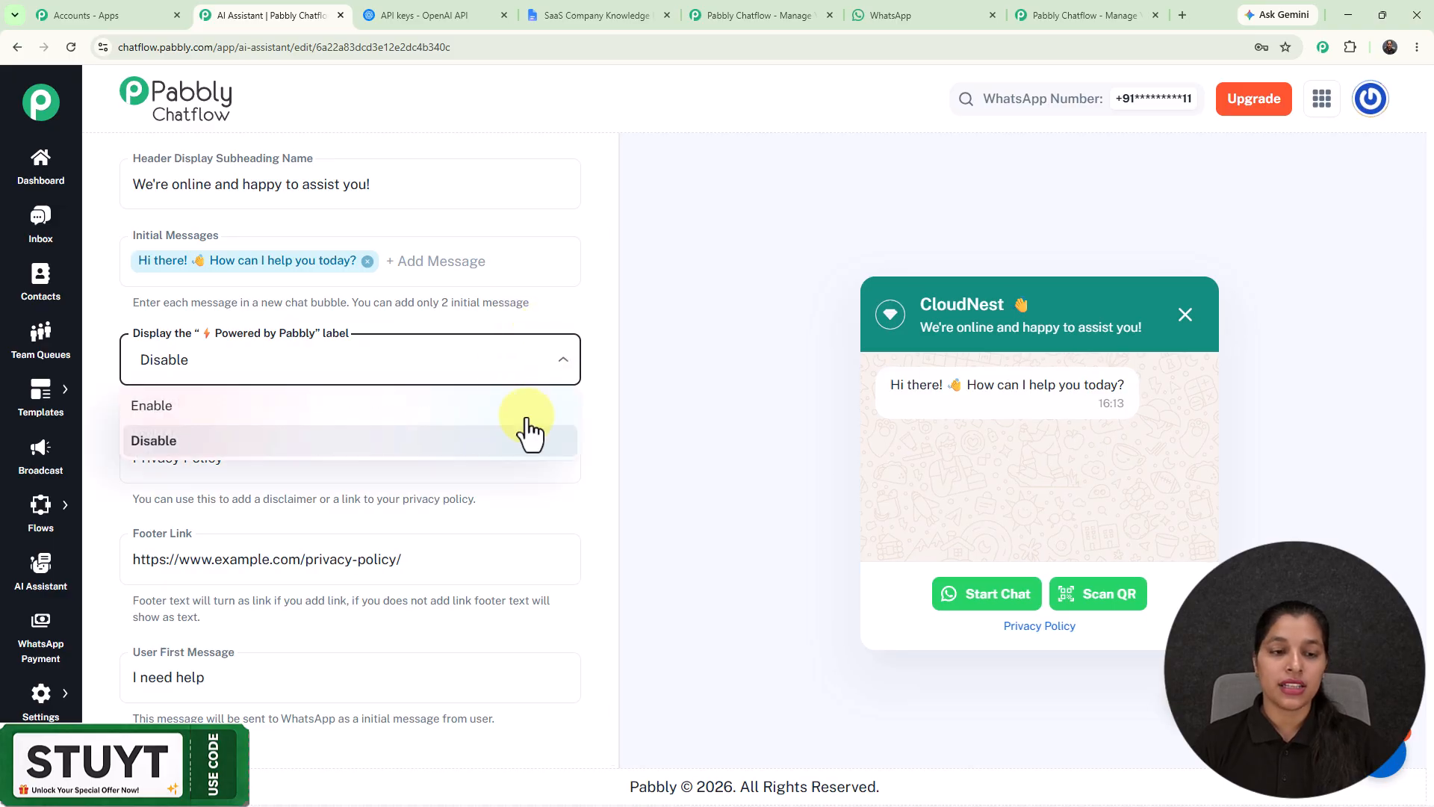
pyautogui.click(443, 408)
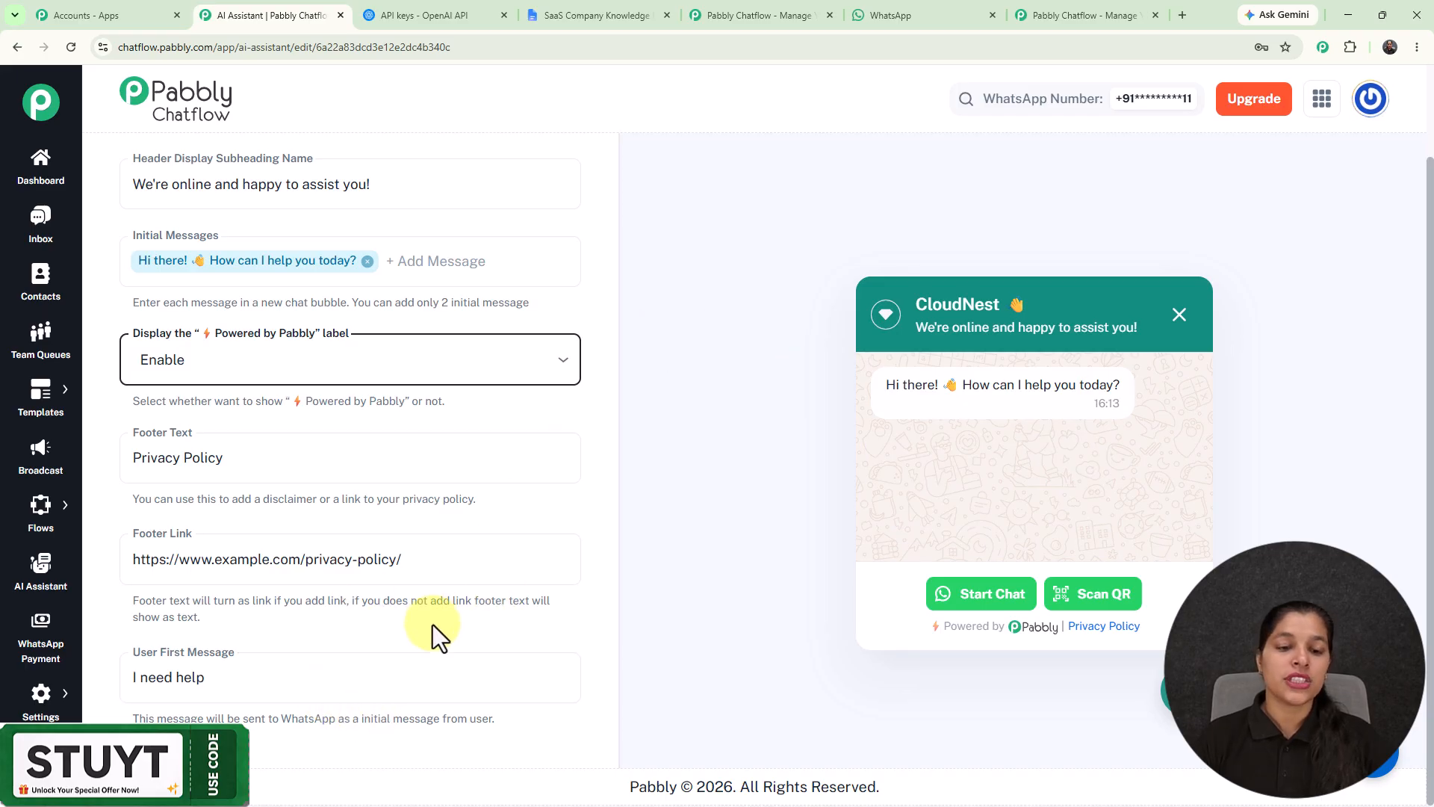
# Step: Examine the assistant's Styling options, from theme mode, shape and colors to the header, assistant and background pictures
pyautogui.scroll(3, 448, 373)
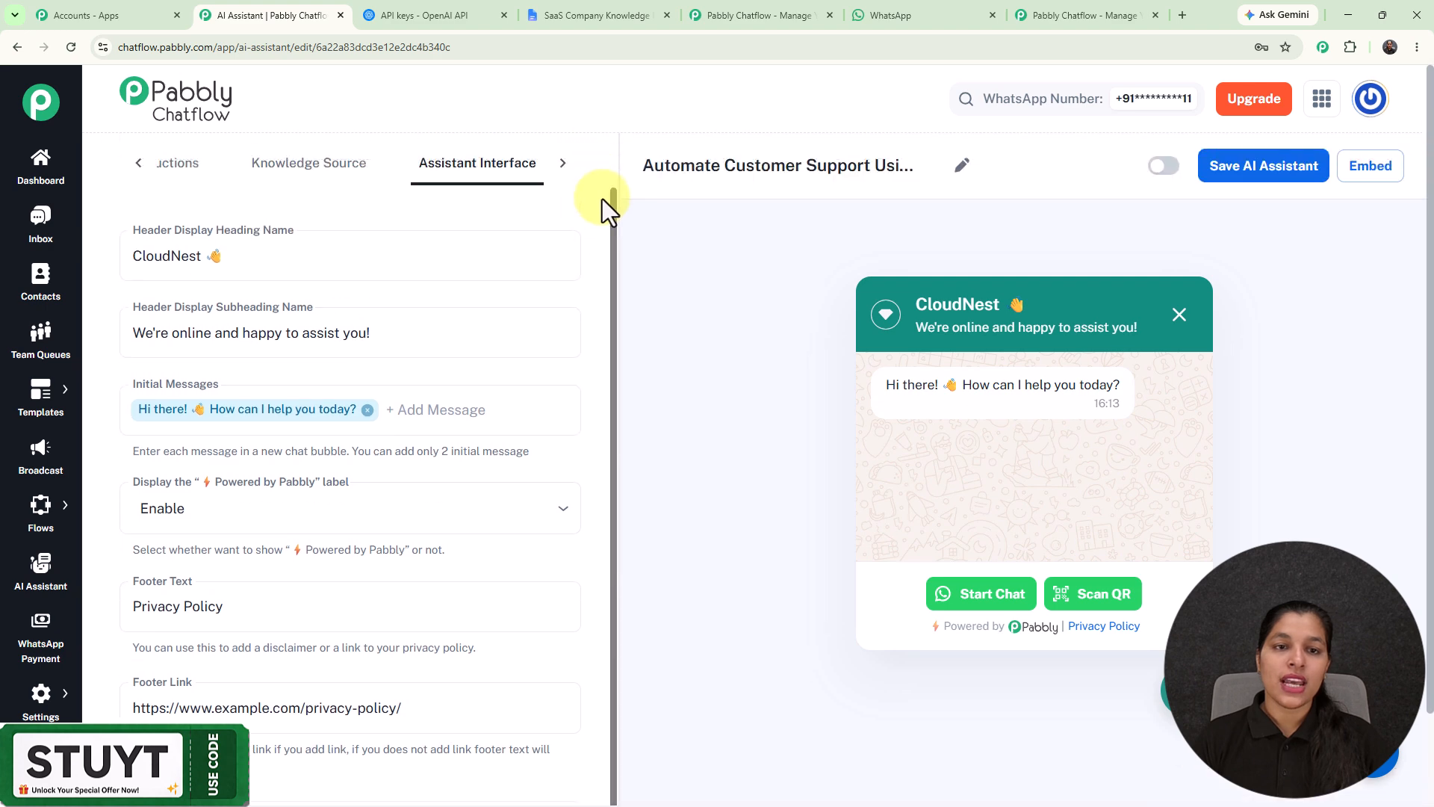
pyautogui.click(563, 163)
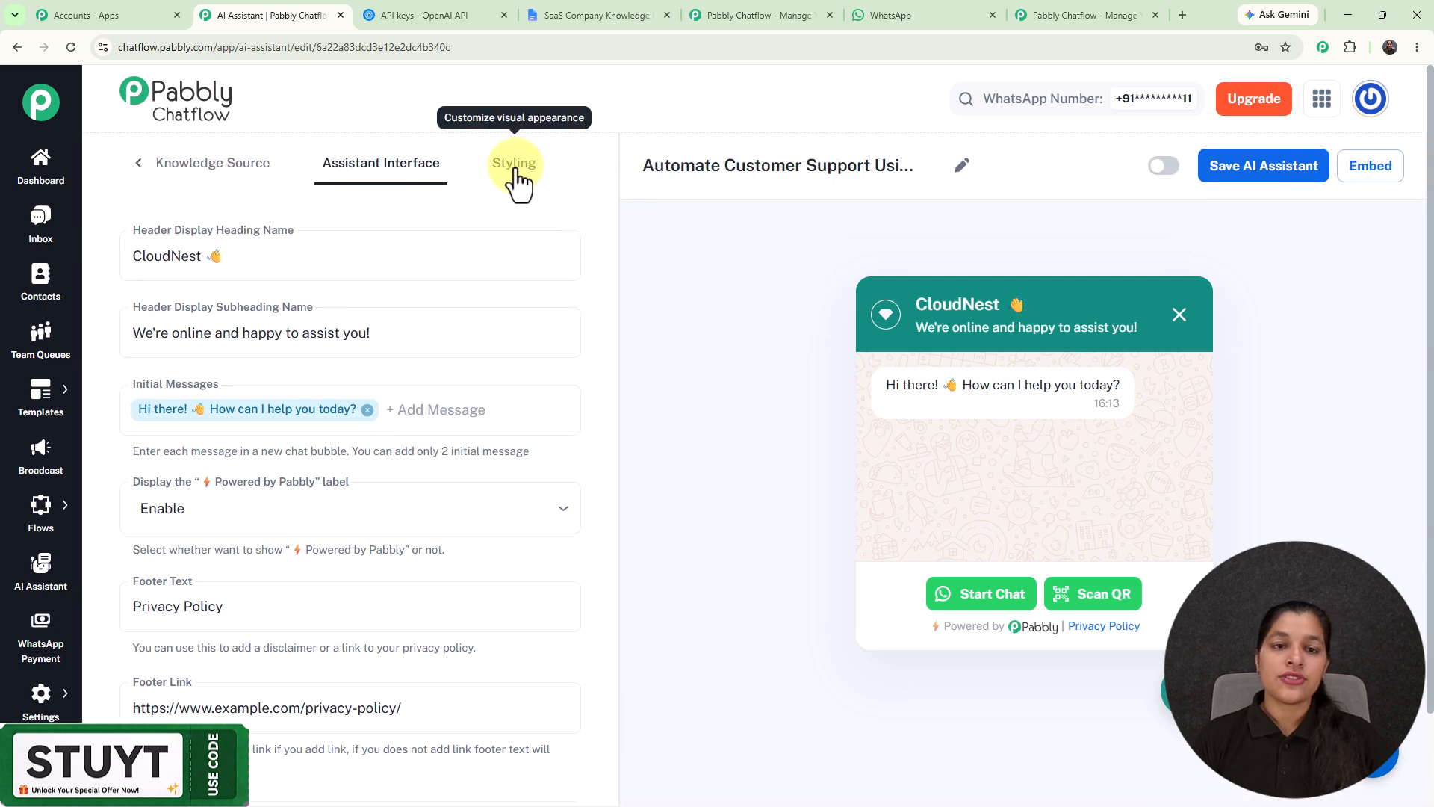
pyautogui.click(515, 170)
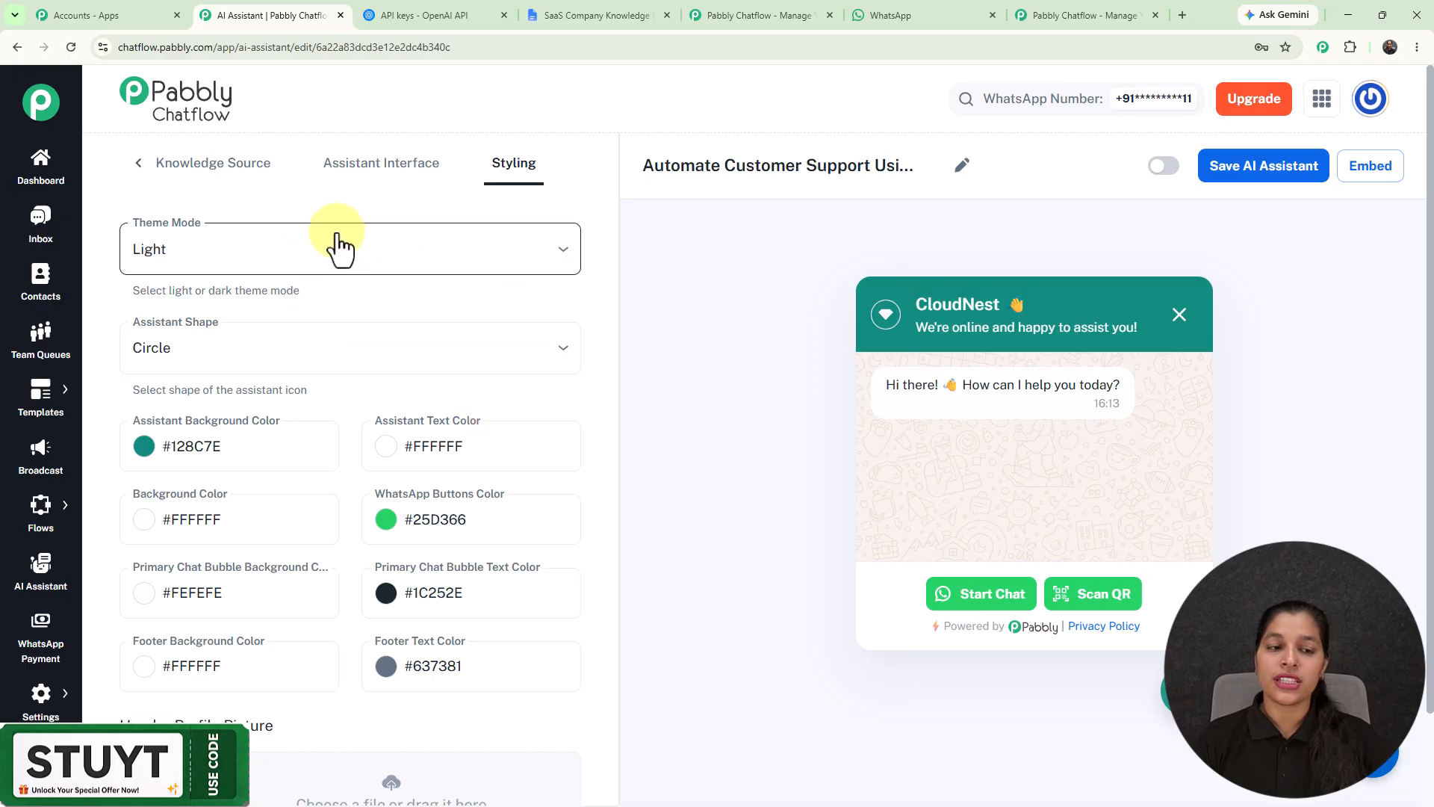
pyautogui.scroll(-1, 362, 298)
pyautogui.scroll(-2, 361, 297)
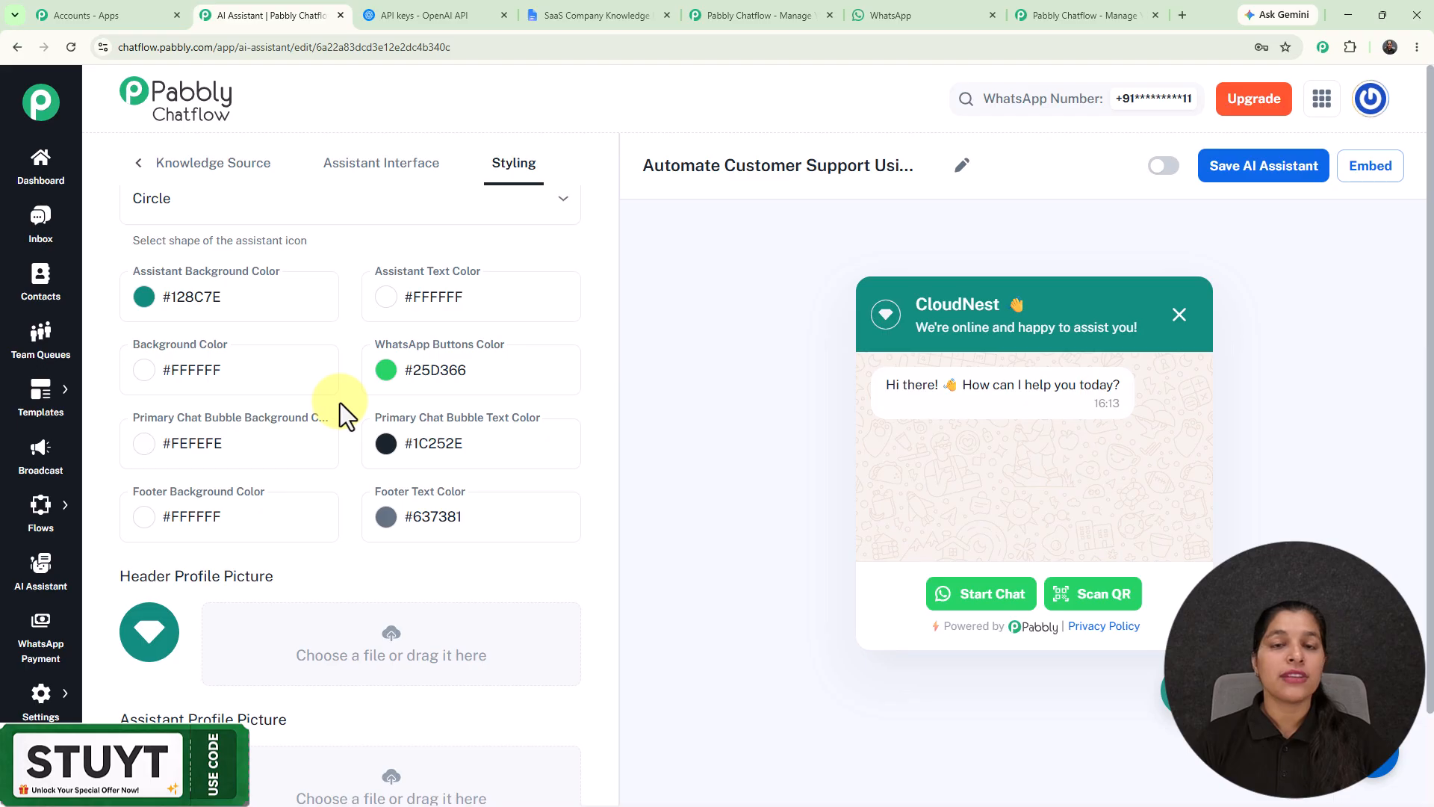
pyautogui.scroll(-3, 340, 402)
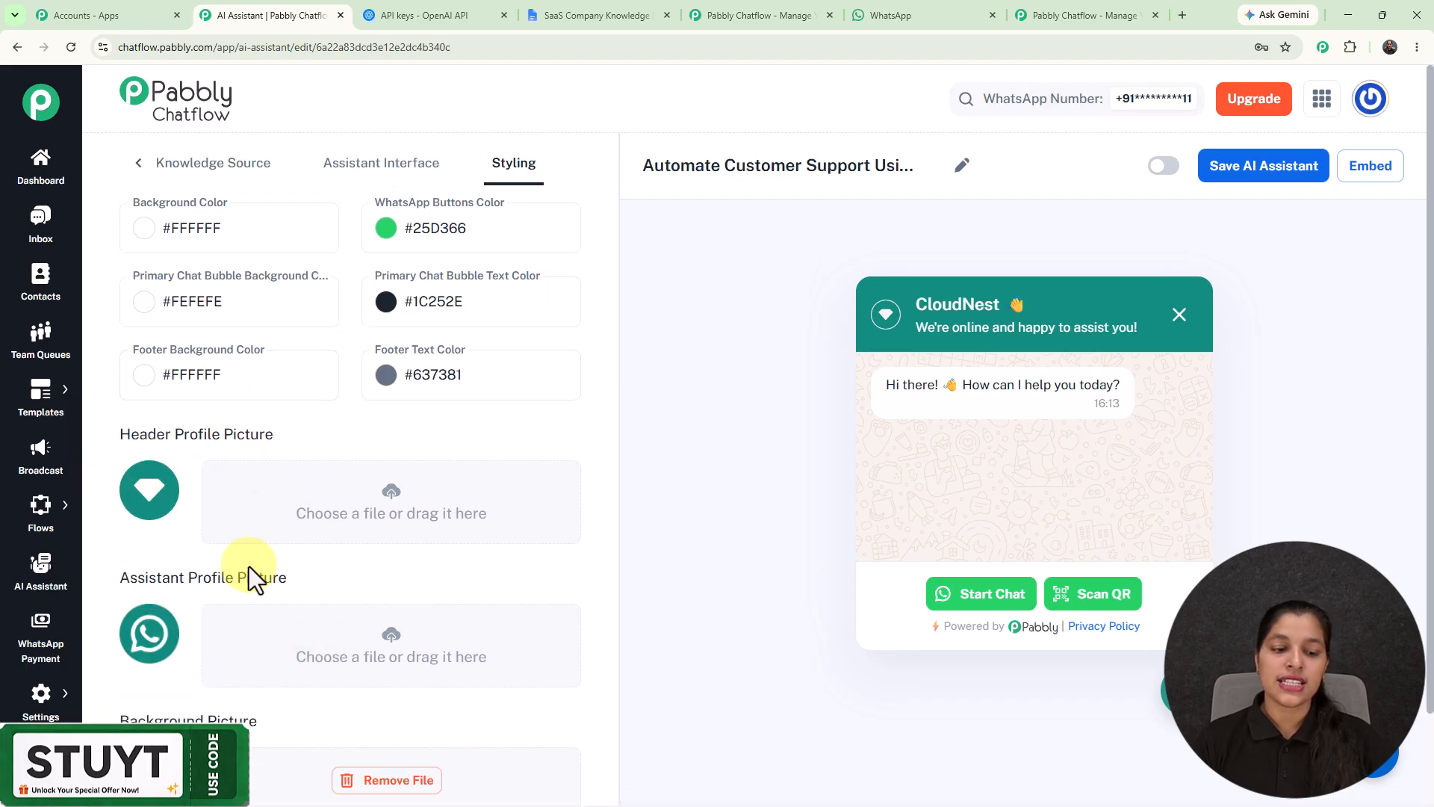
pyautogui.scroll(-2, 236, 657)
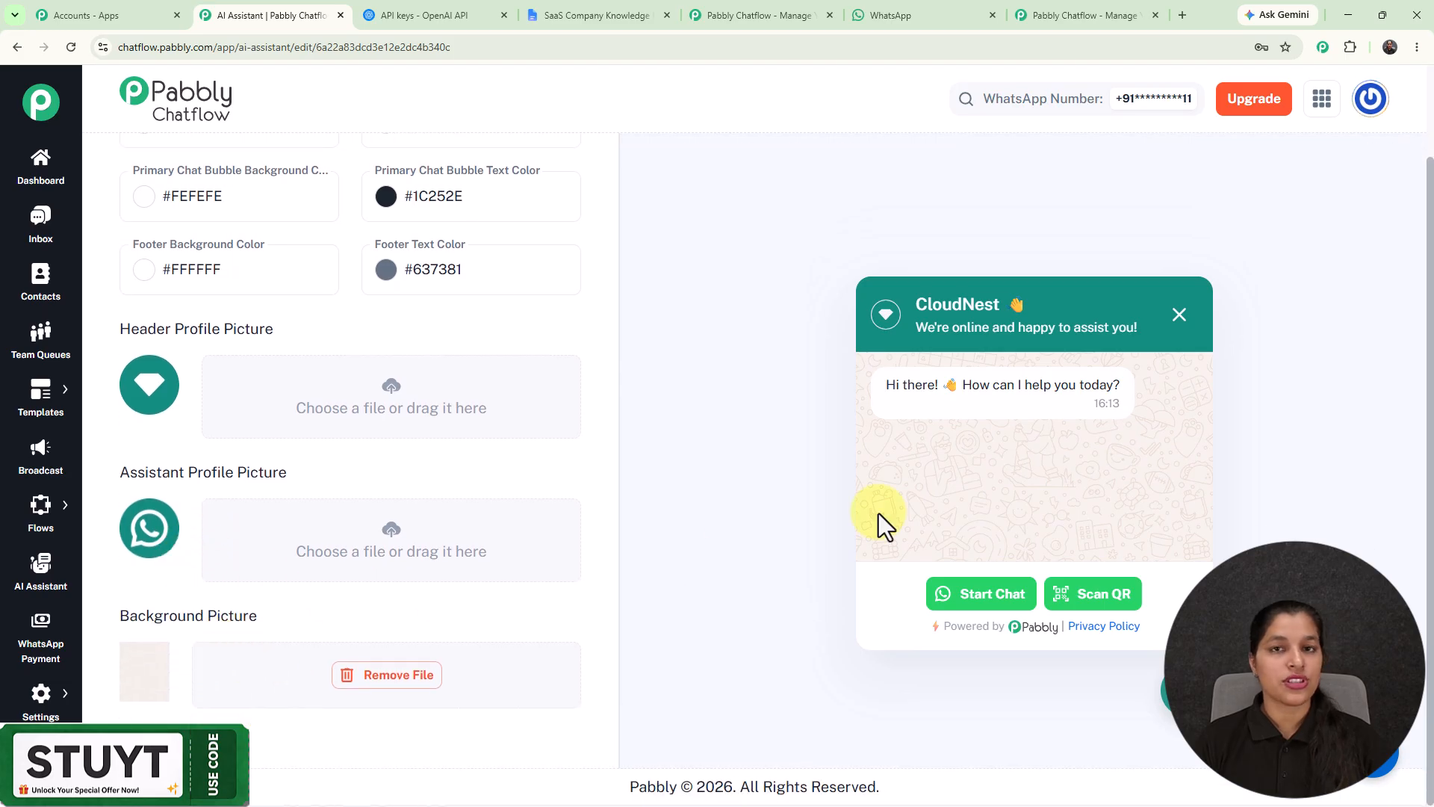
# Step: Switch the AI assistant to active and save it
pyautogui.scroll(2, 726, 454)
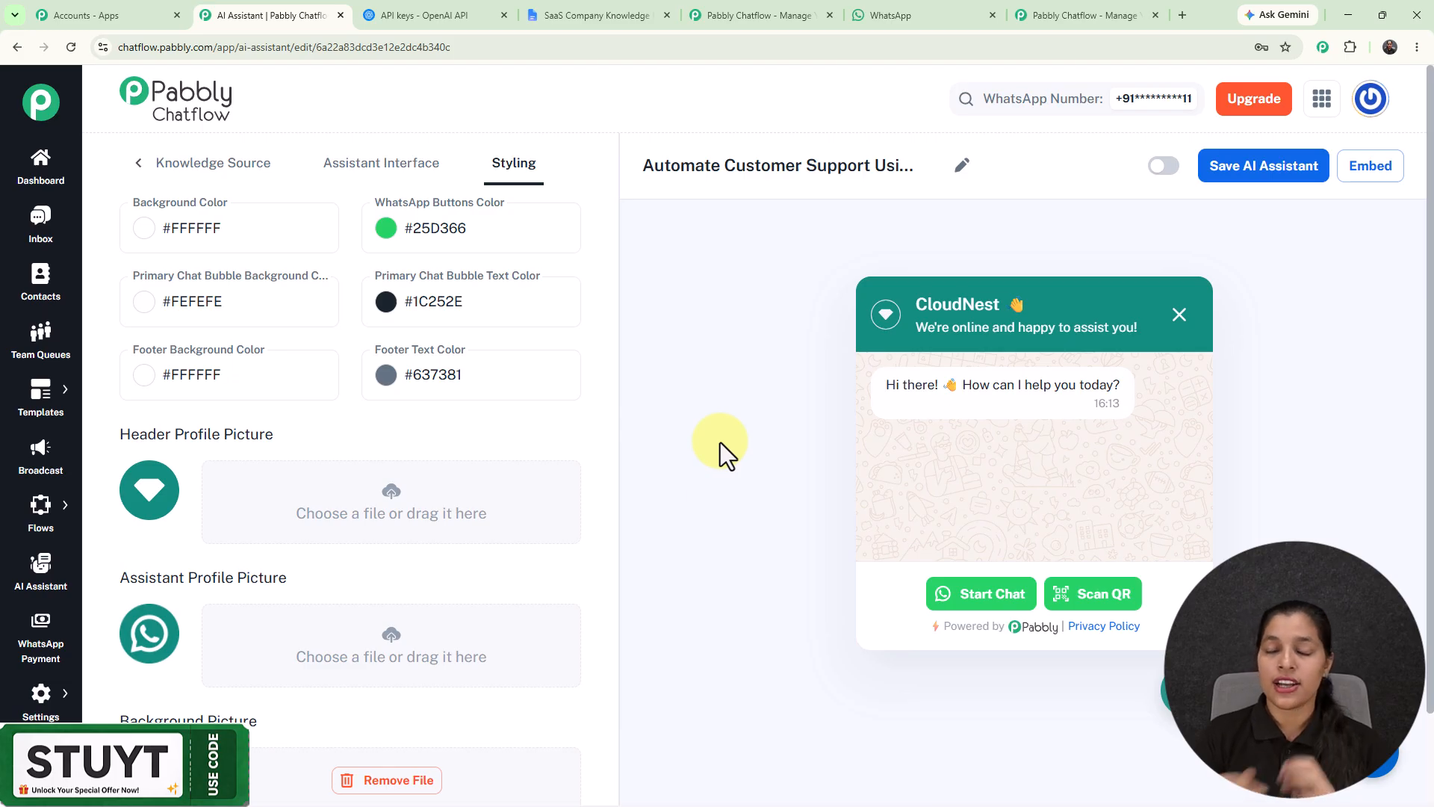
pyautogui.click(1164, 166)
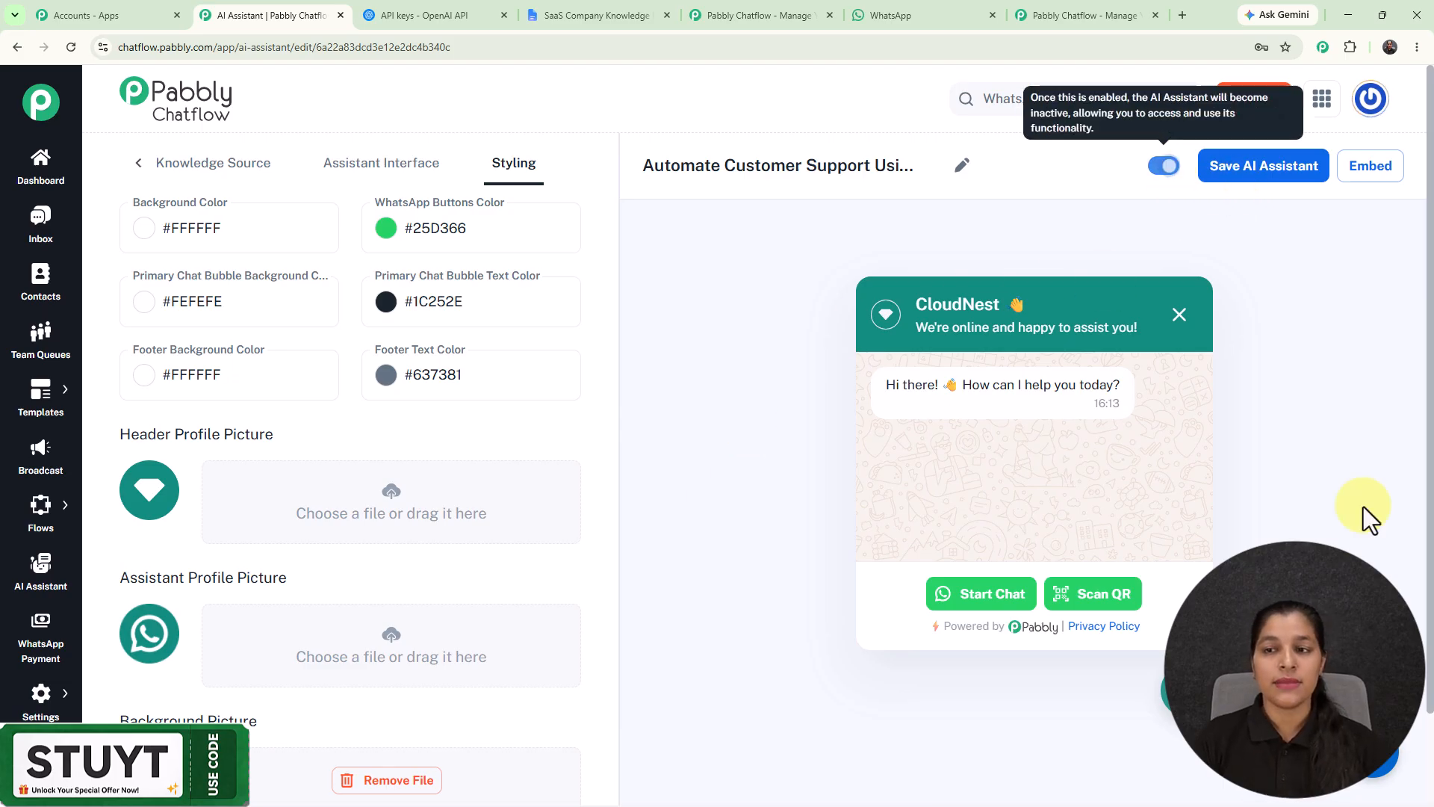
pyautogui.click(1258, 178)
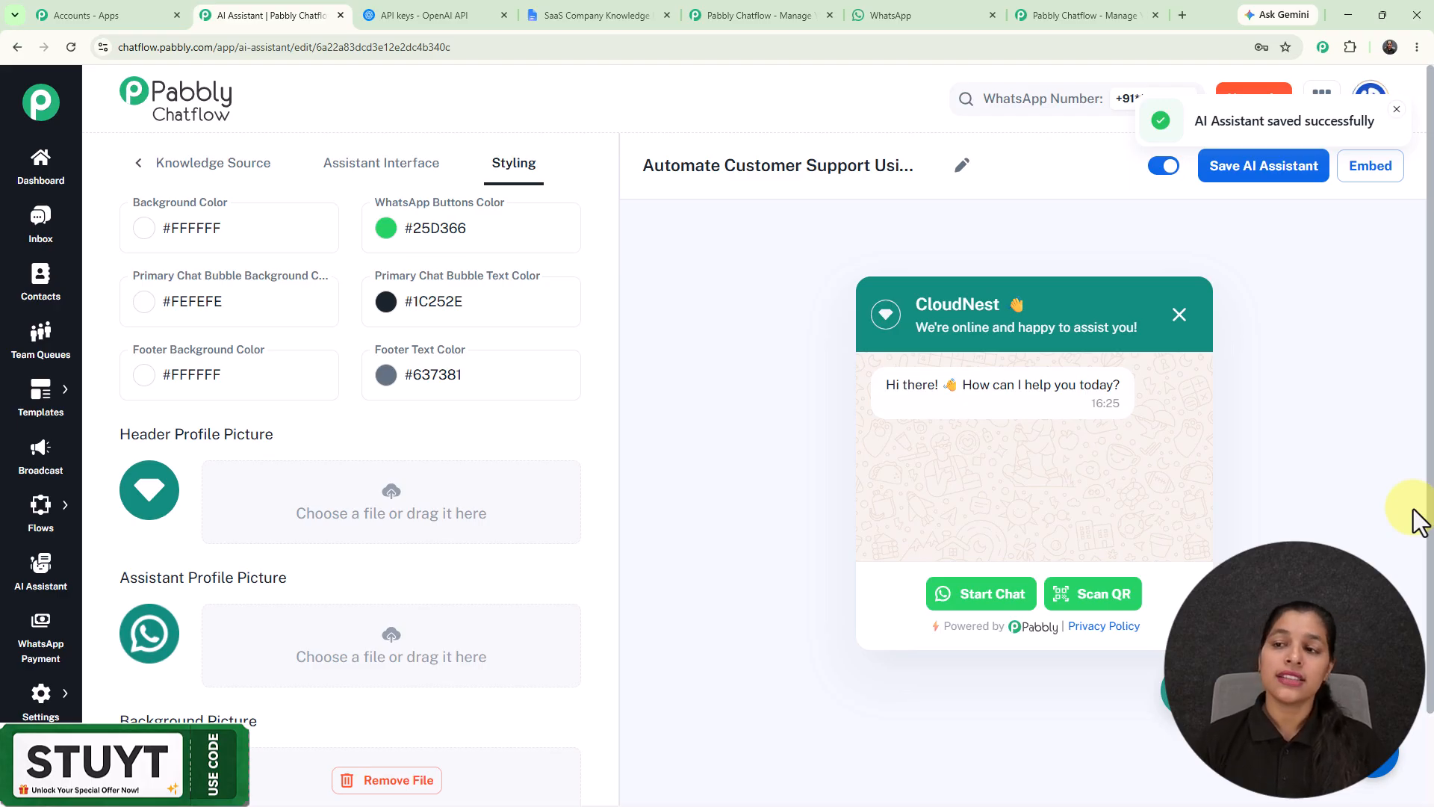
# Step: View the script for embedding the AI assistant on a website and close it again
pyautogui.click(1374, 170)
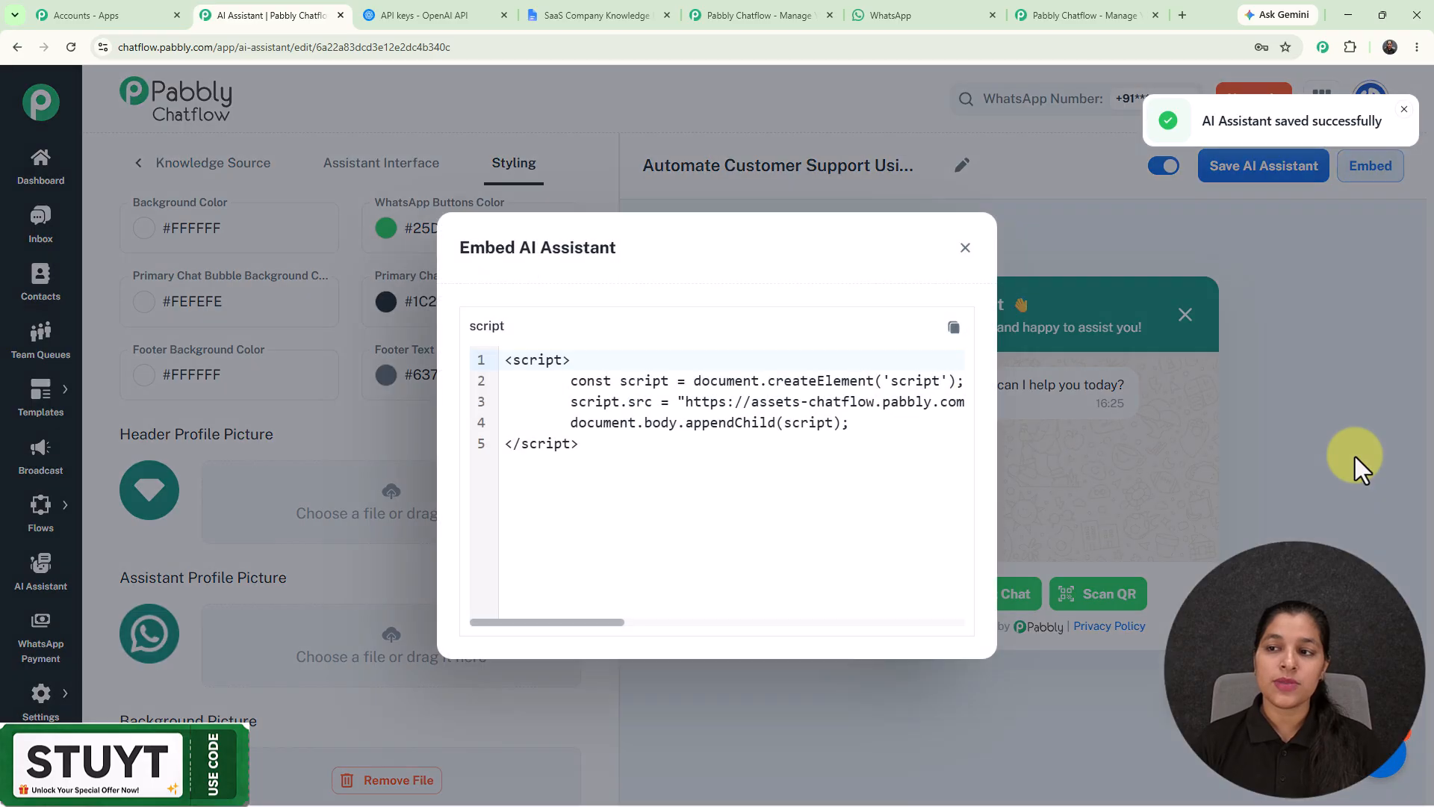
pyautogui.moveTo(566, 623)
pyautogui.mouseDown()
pyautogui.moveTo(961, 666)
pyautogui.moveTo(666, 615)
pyautogui.moveTo(875, 622)
pyautogui.moveTo(582, 622)
pyautogui.mouseUp()
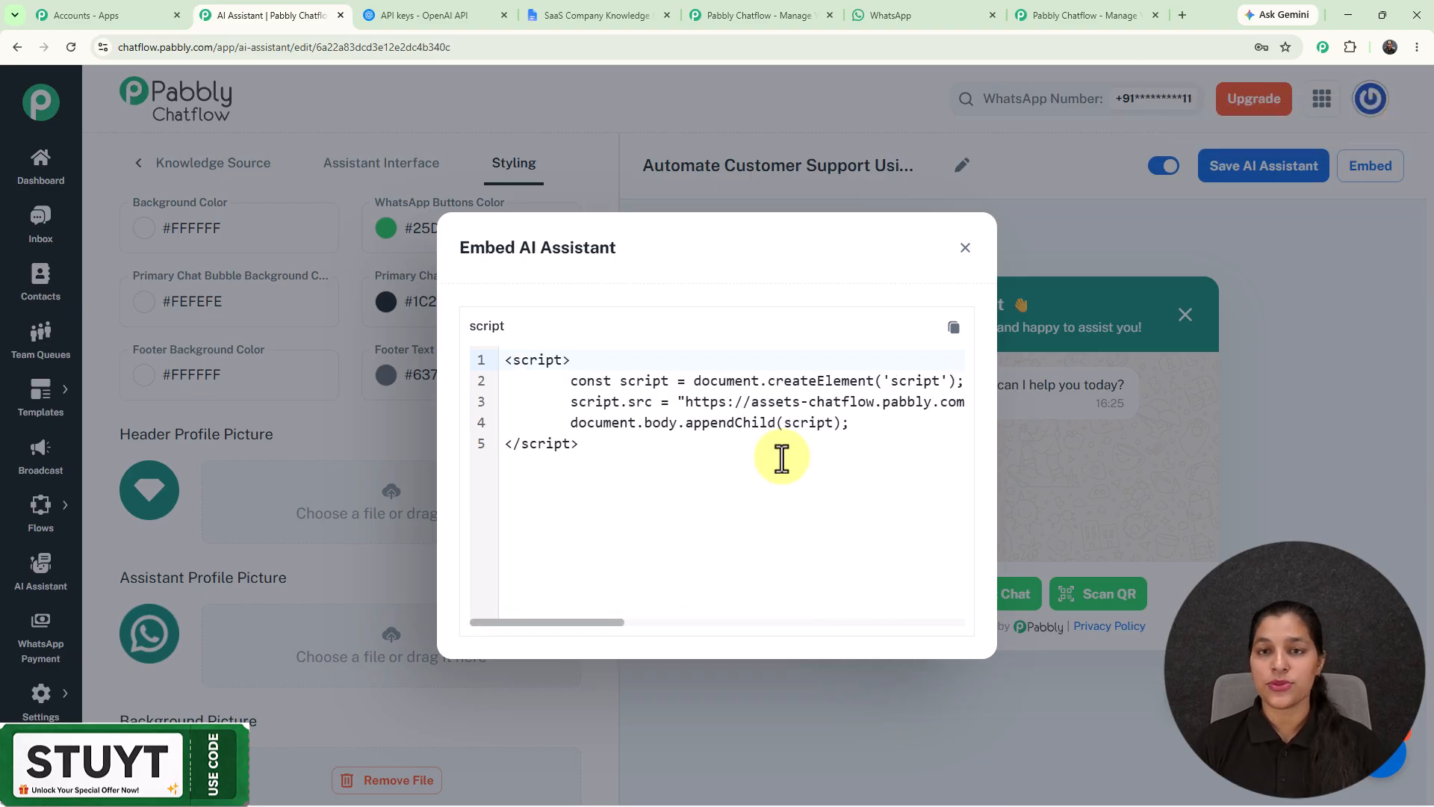
pyautogui.click(965, 249)
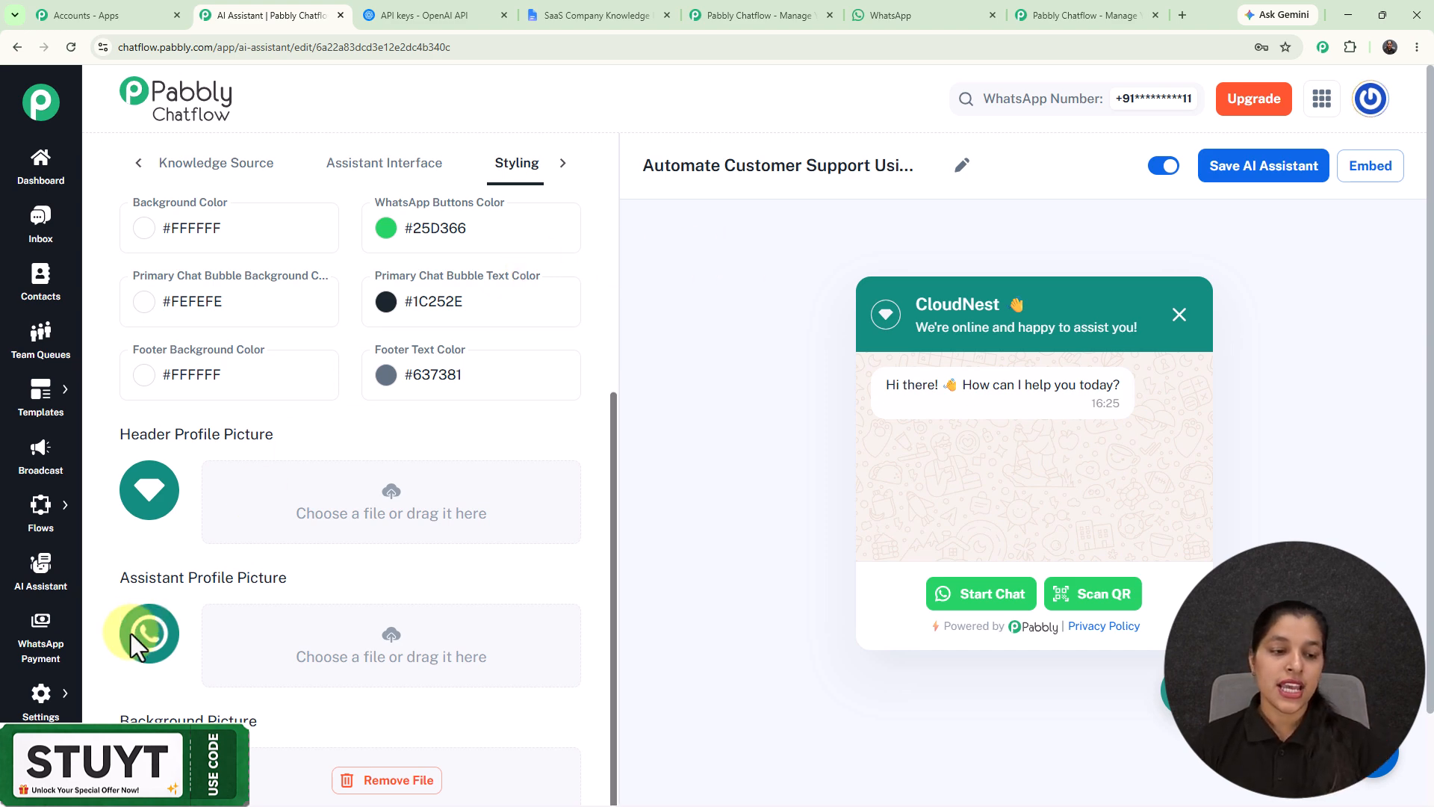
# Step: Review the AI Auto-Reply Settings in Inbox Settings, checking the available contact lists and AI assistants without changing the rule
pyautogui.moveTo(42, 698)
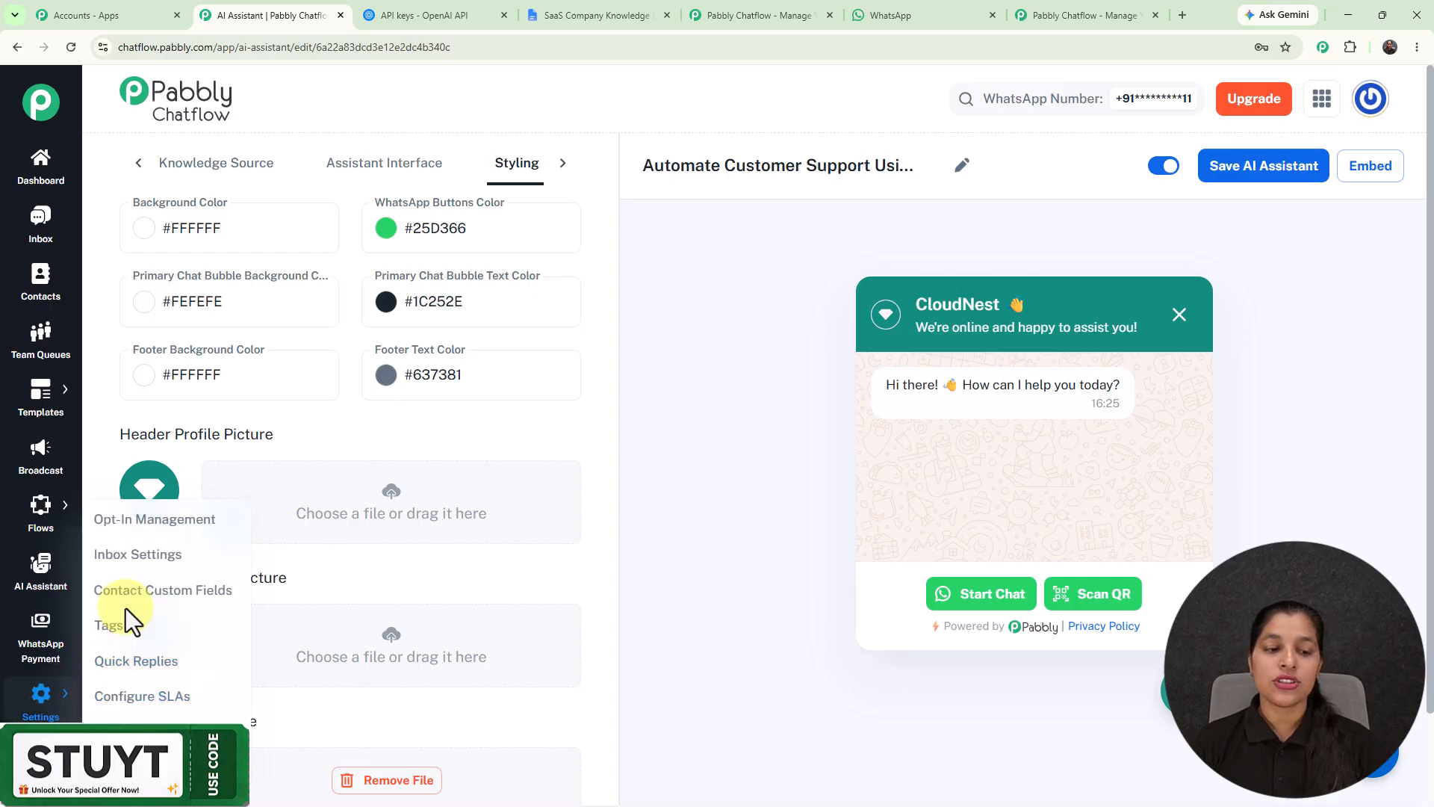
pyautogui.click(129, 557)
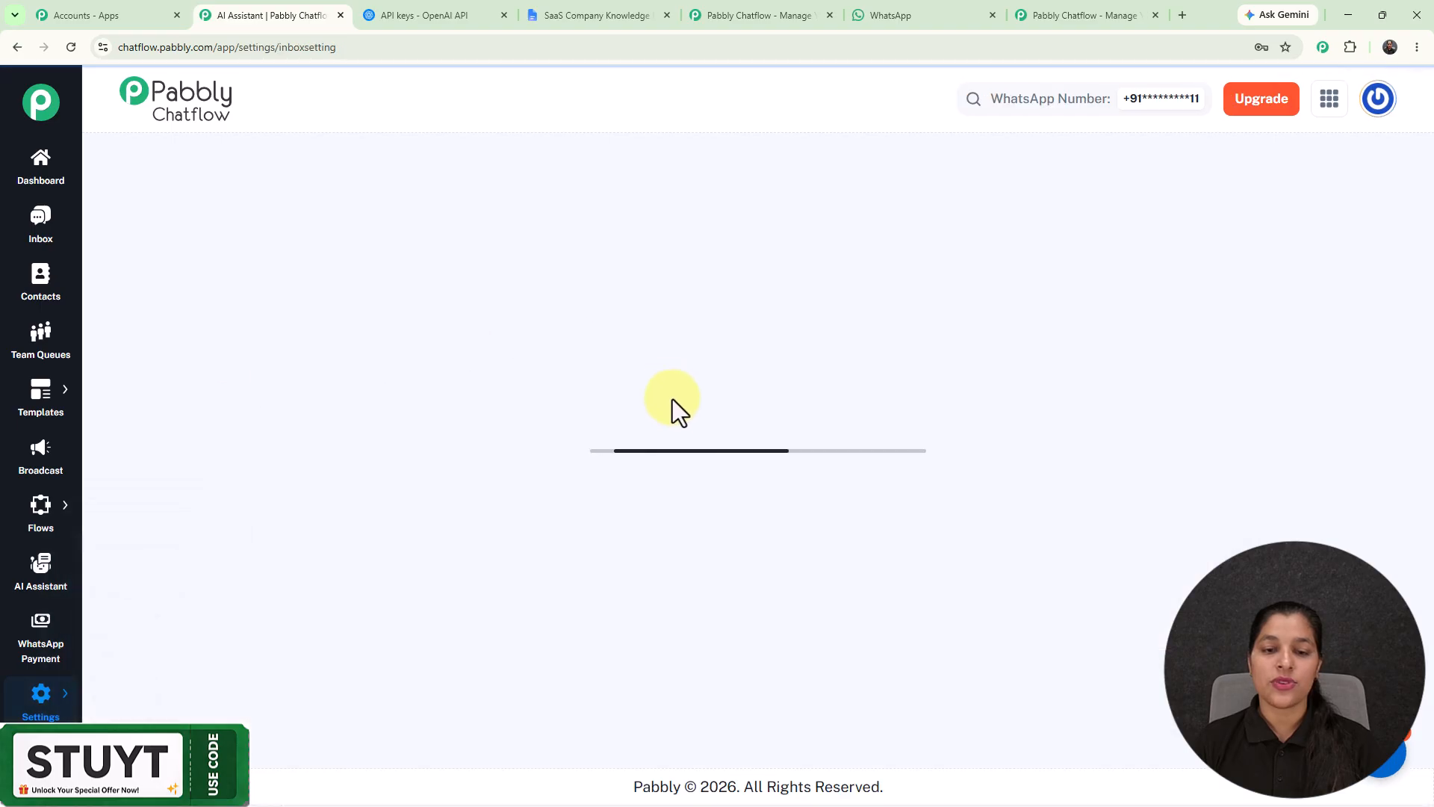
pyautogui.scroll(-15, 675, 403)
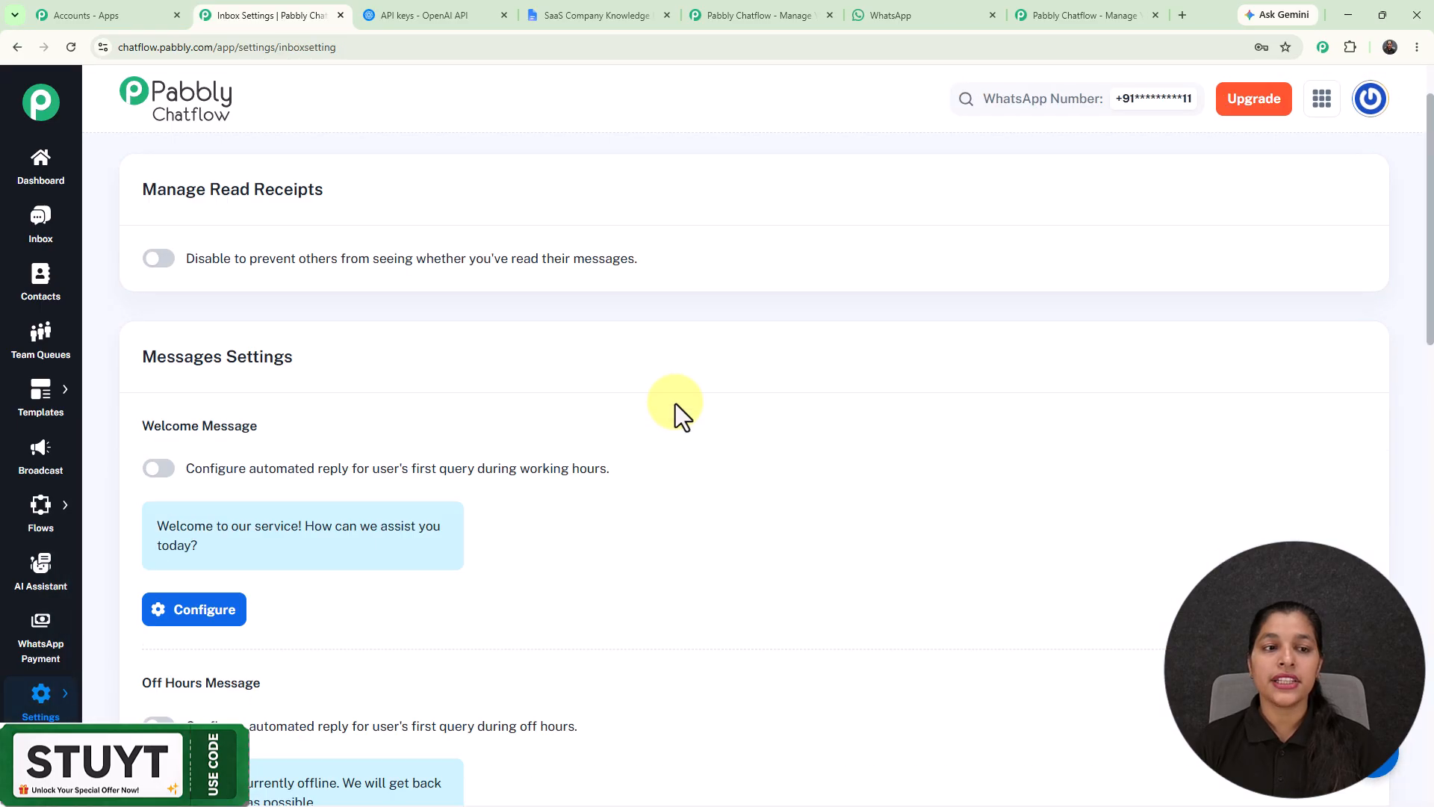
pyautogui.scroll(-5, 676, 404)
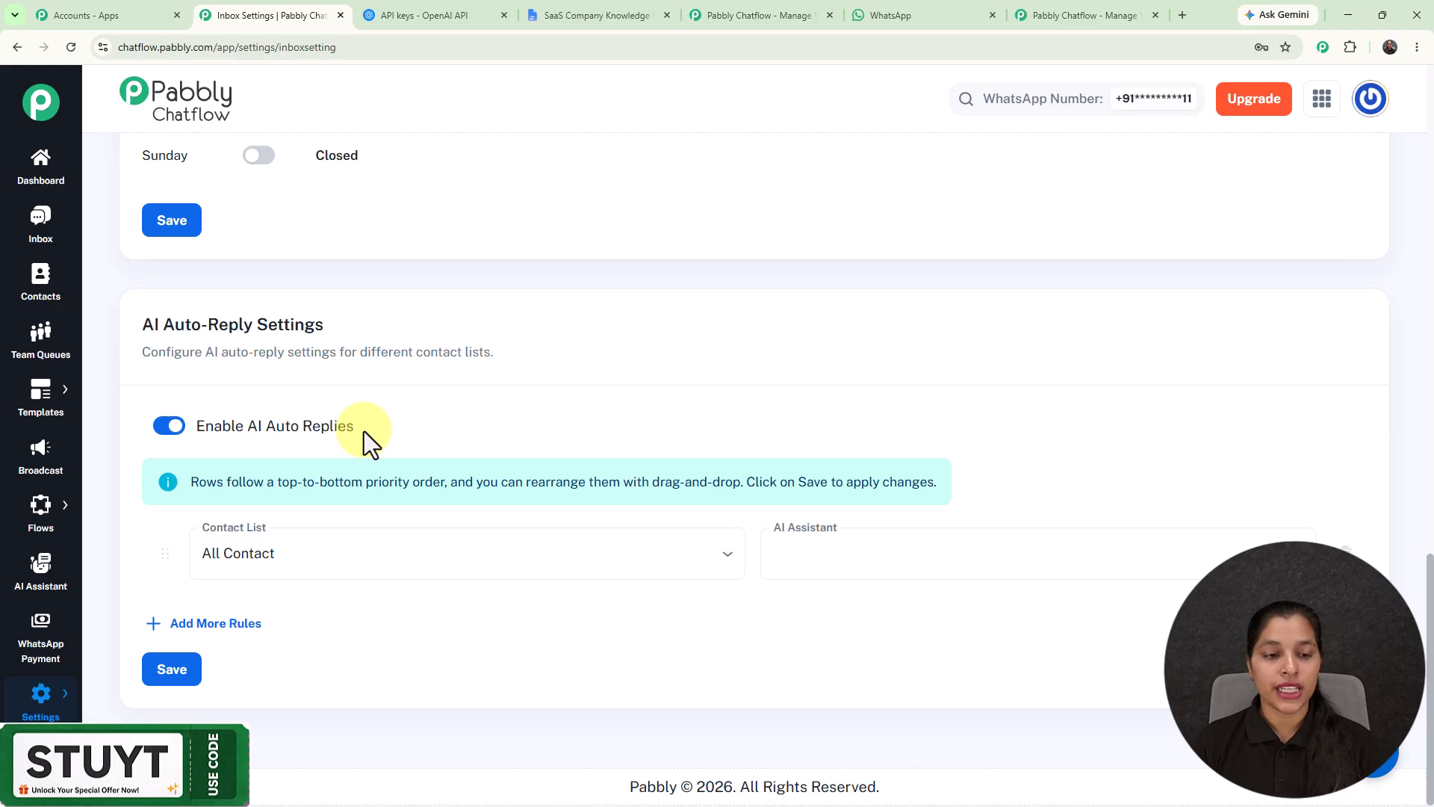
pyautogui.click(325, 569)
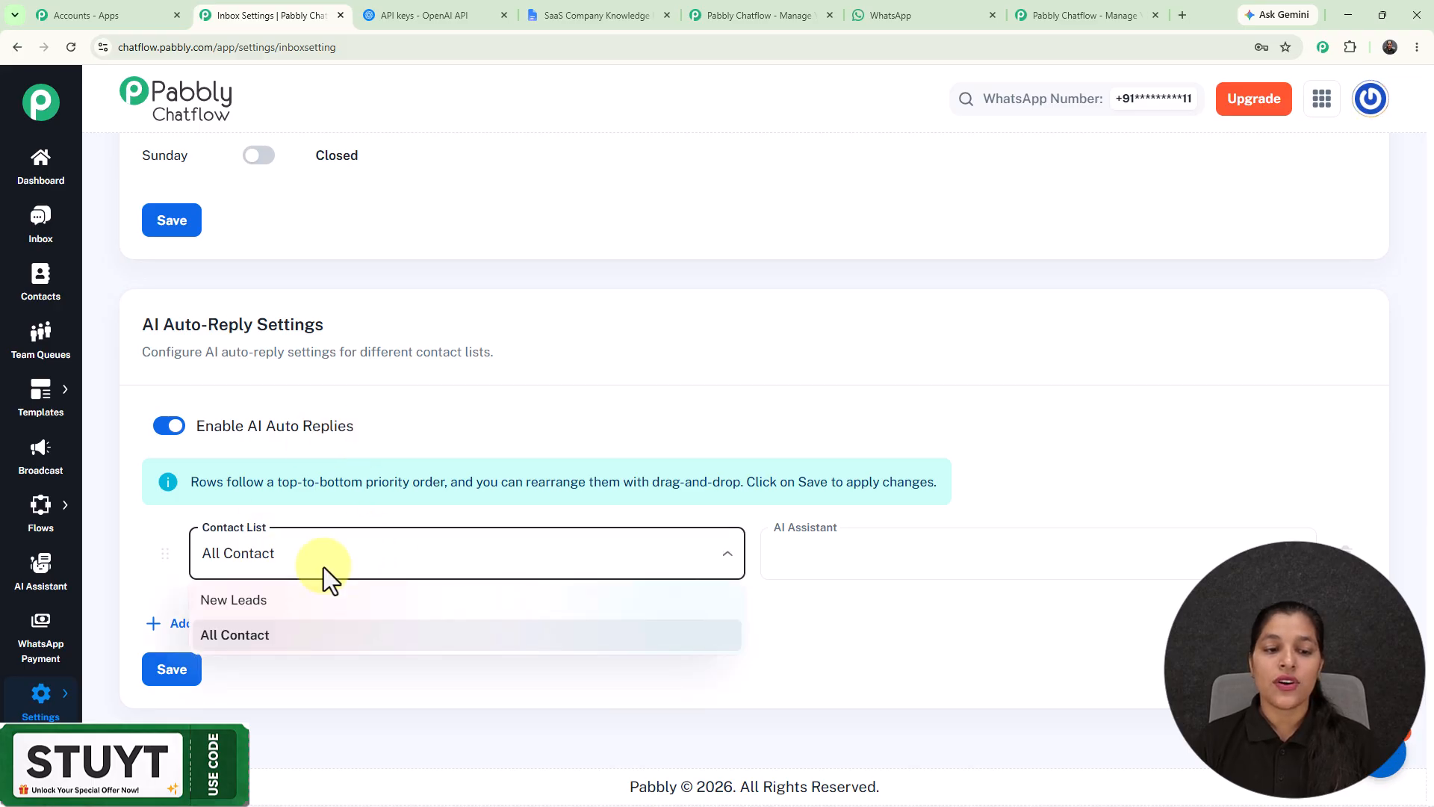
pyautogui.click(535, 405)
pyautogui.click(807, 557)
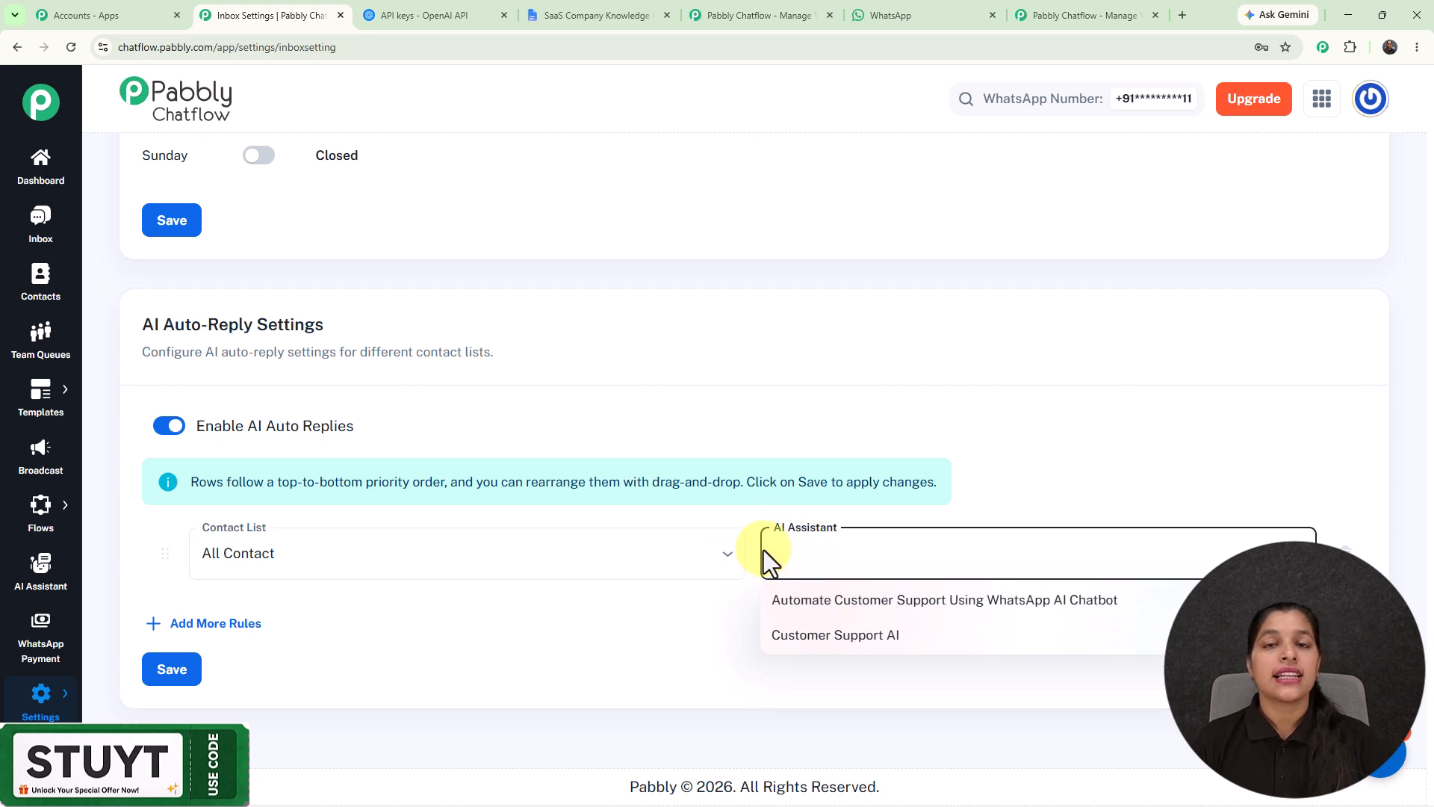
pyautogui.click(743, 419)
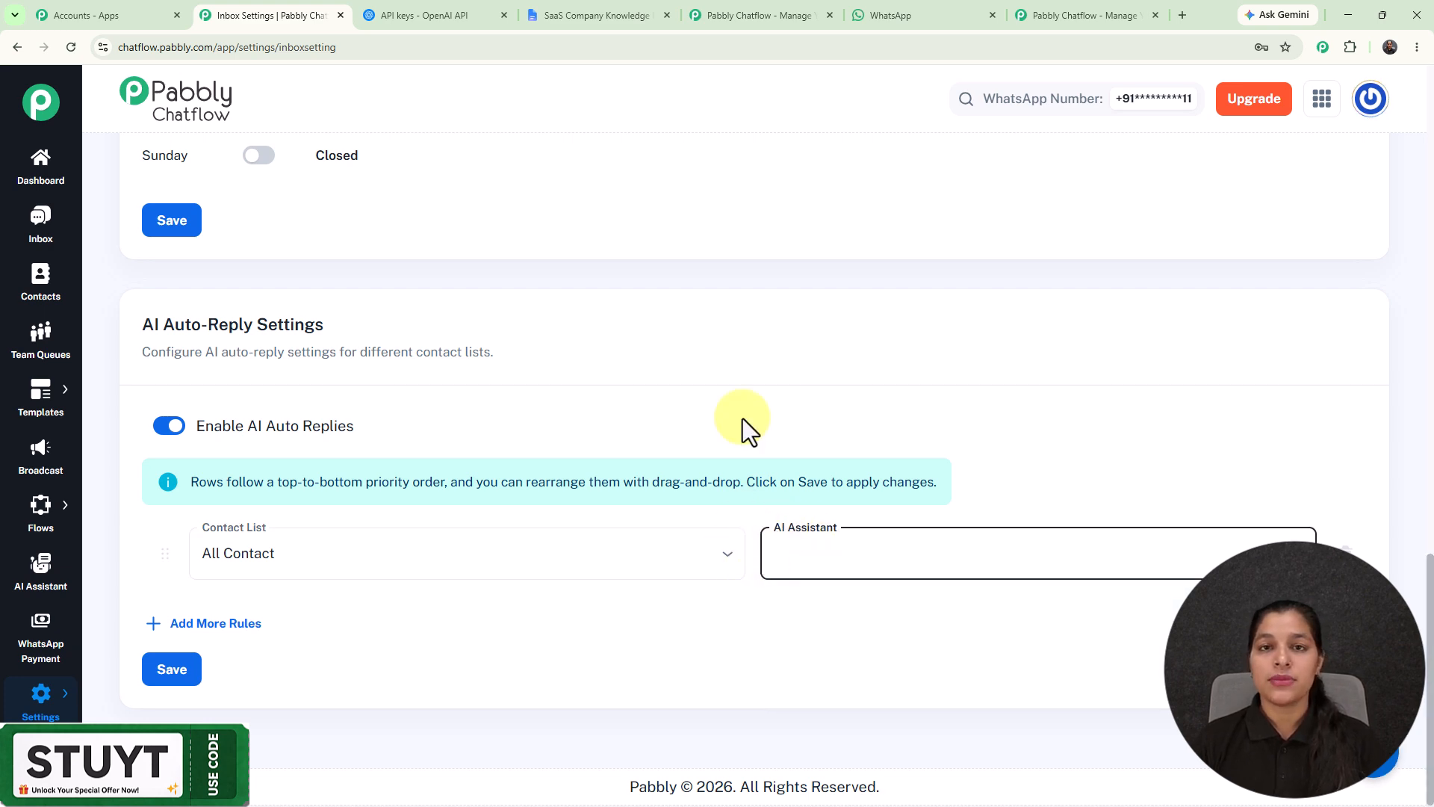
pyautogui.click(742, 419)
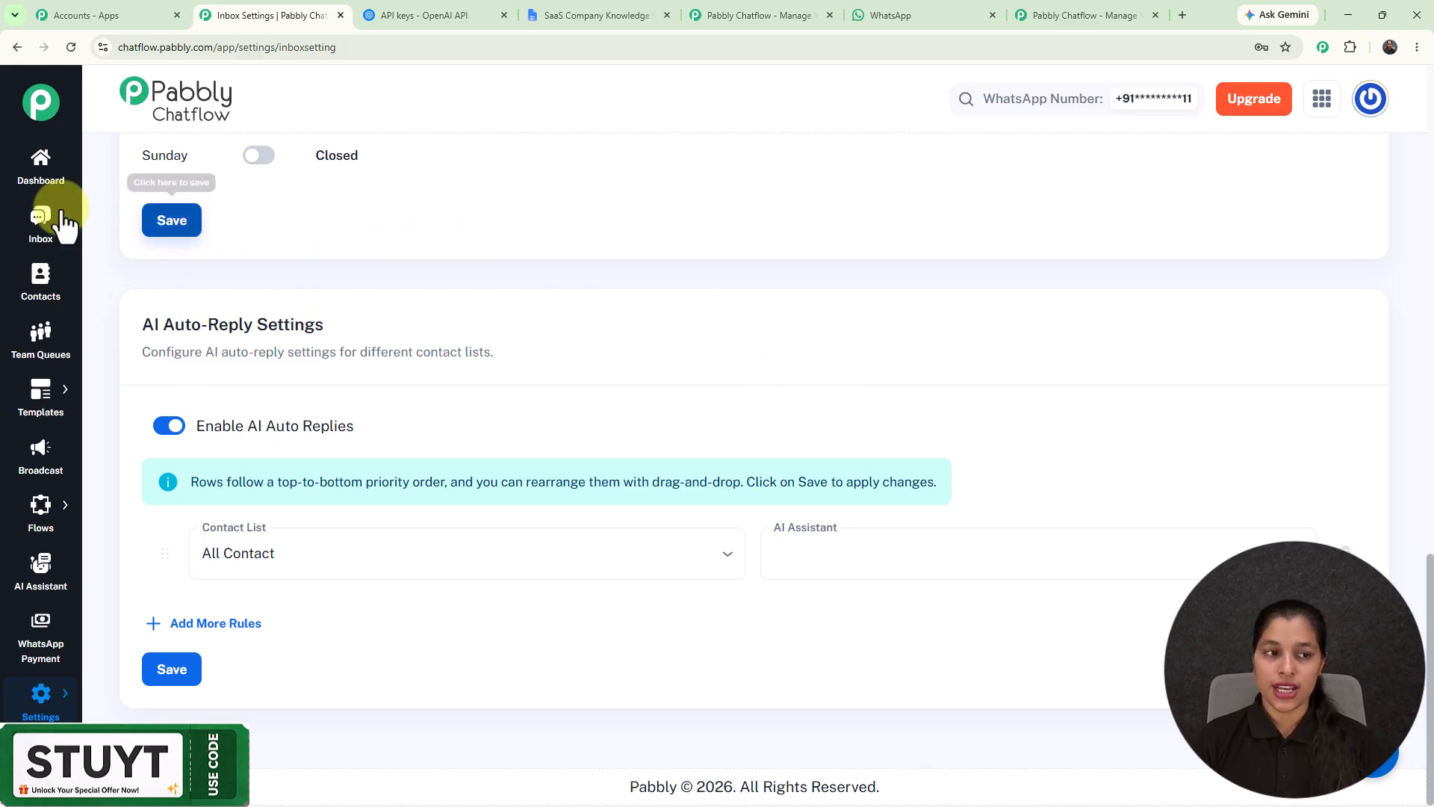
# Step: Enable the "Automate Customer Support Using WhatsApp AI Chatbot" assistant for the most recent chat in the Inbox and save the selection
pyautogui.click(41, 241)
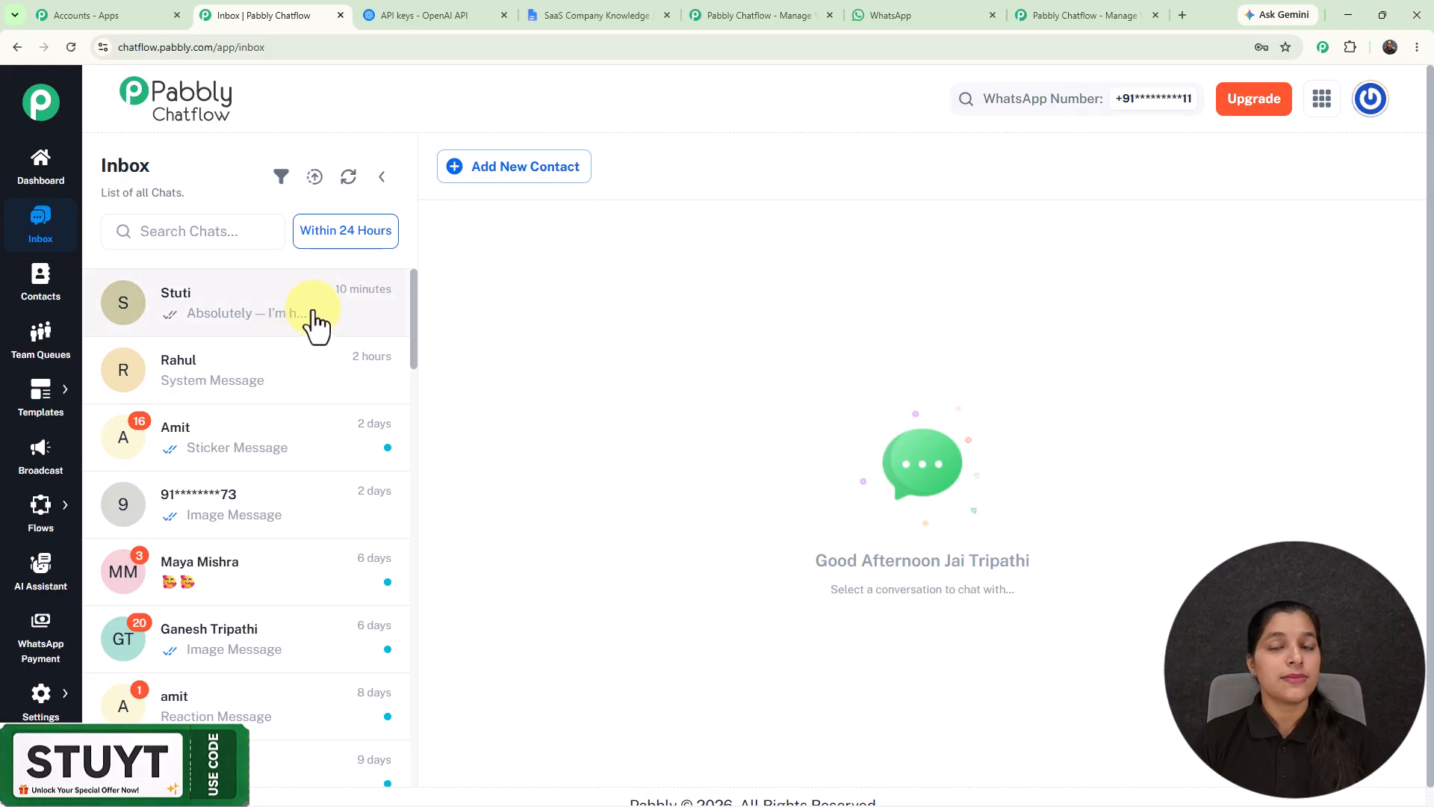
pyautogui.click(313, 317)
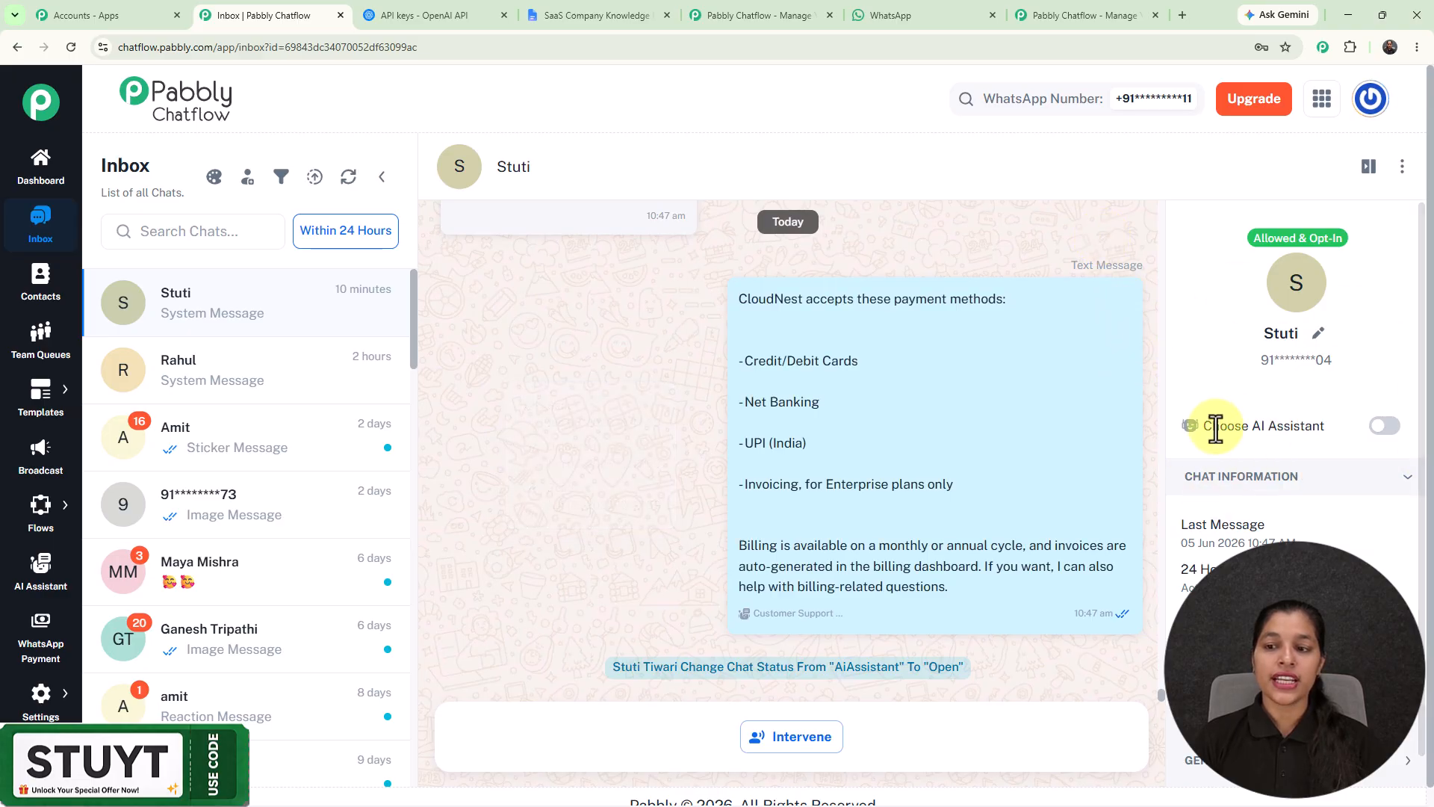
pyautogui.moveTo(1201, 427); pyautogui.dragTo(1356, 429)
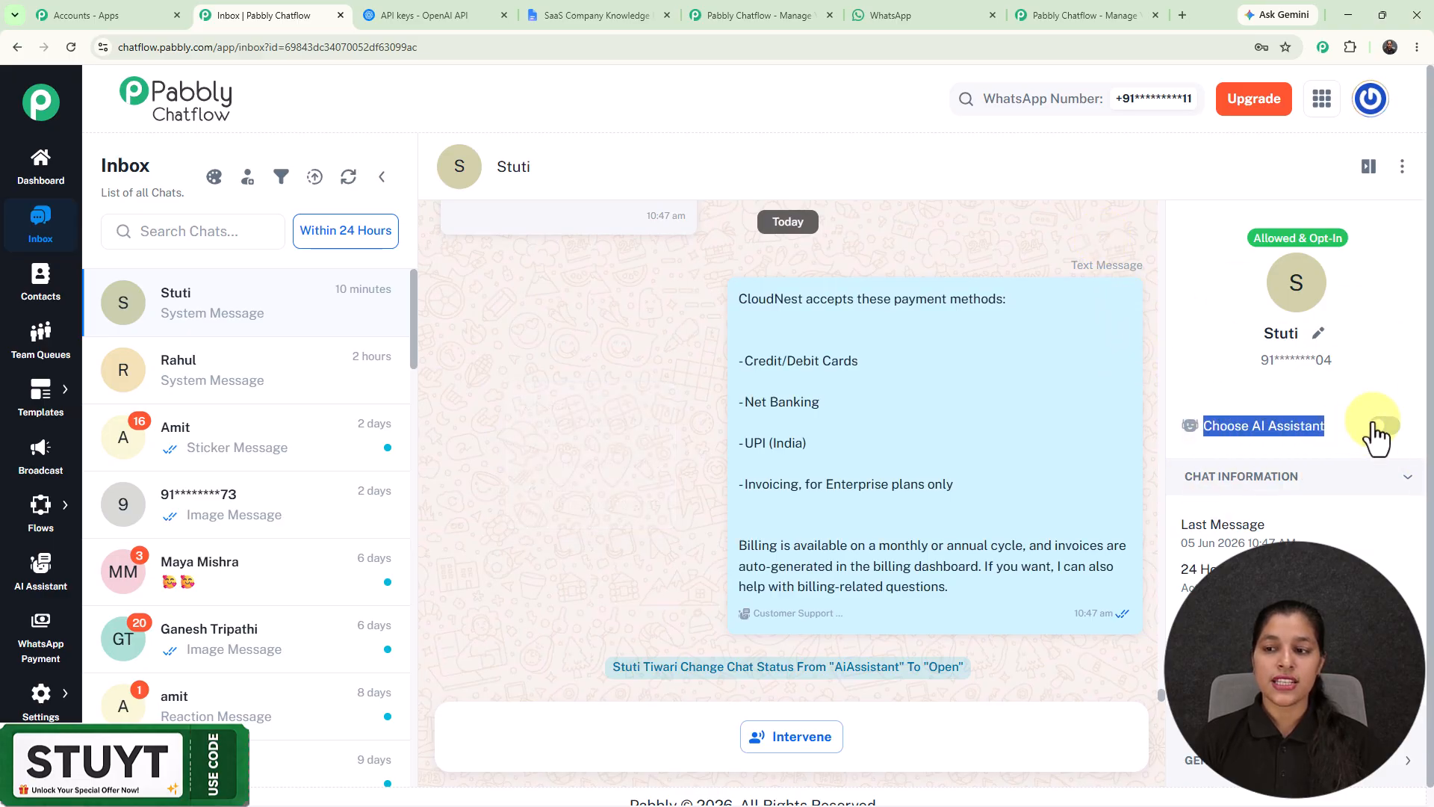
pyautogui.click(1384, 426)
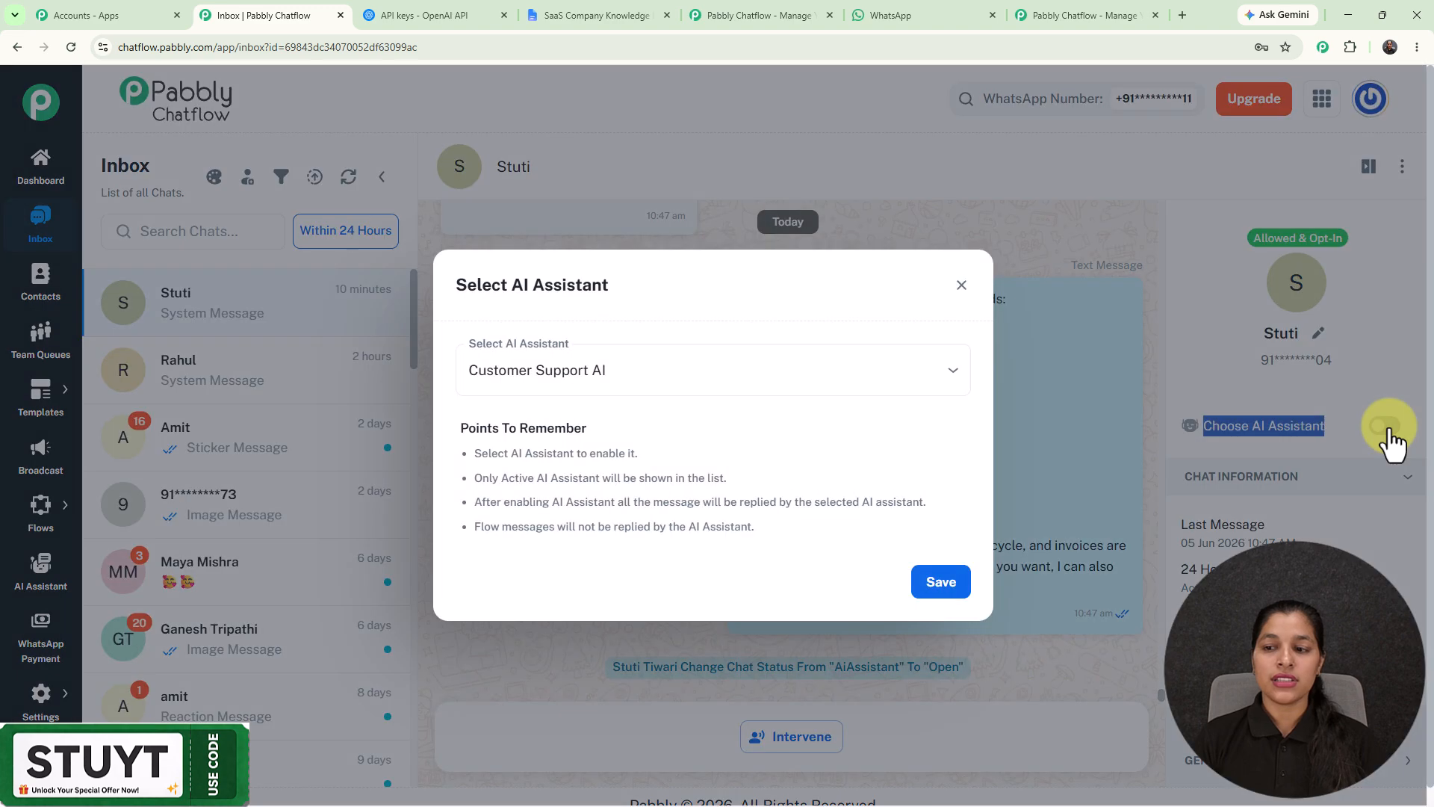
pyautogui.click(675, 382)
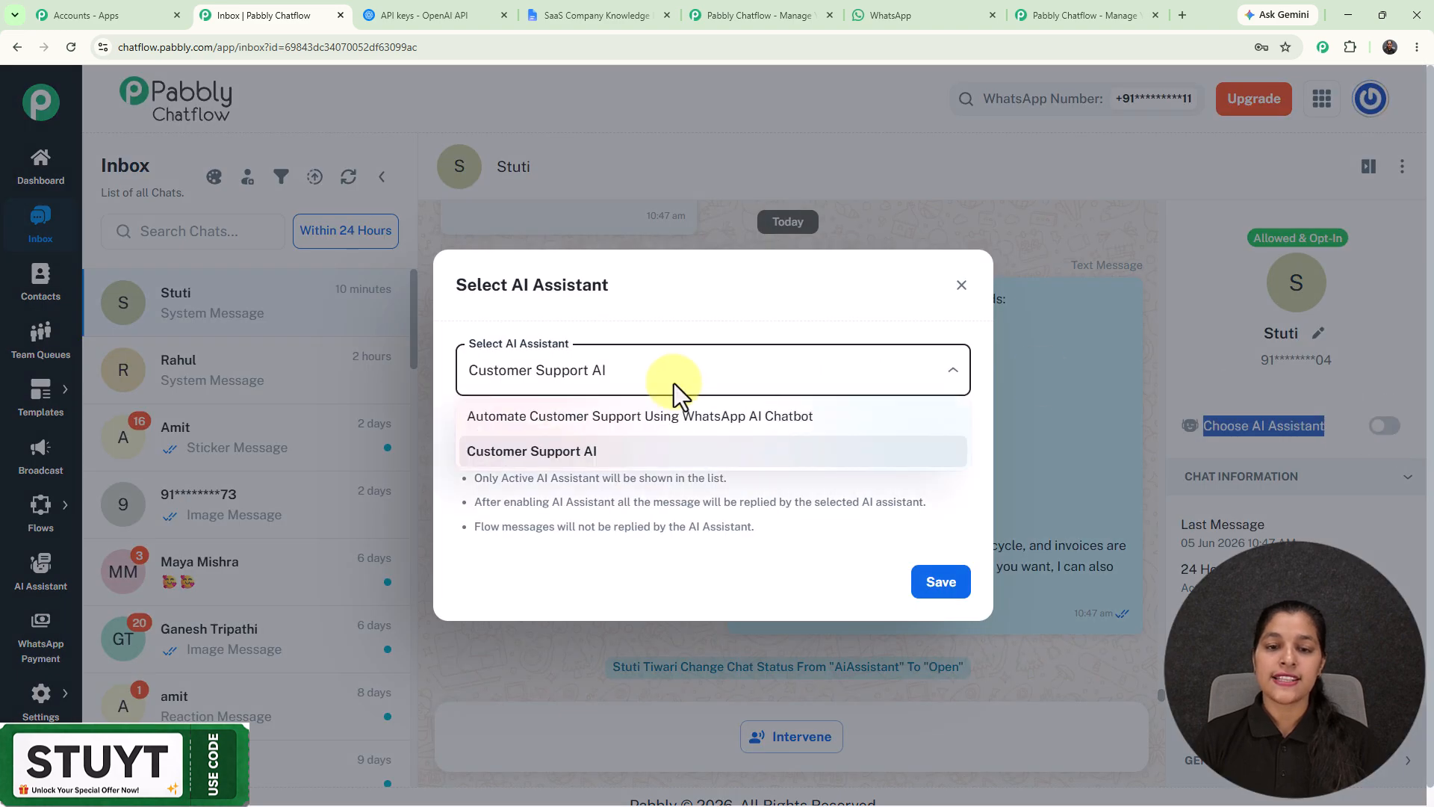
pyautogui.click(678, 419)
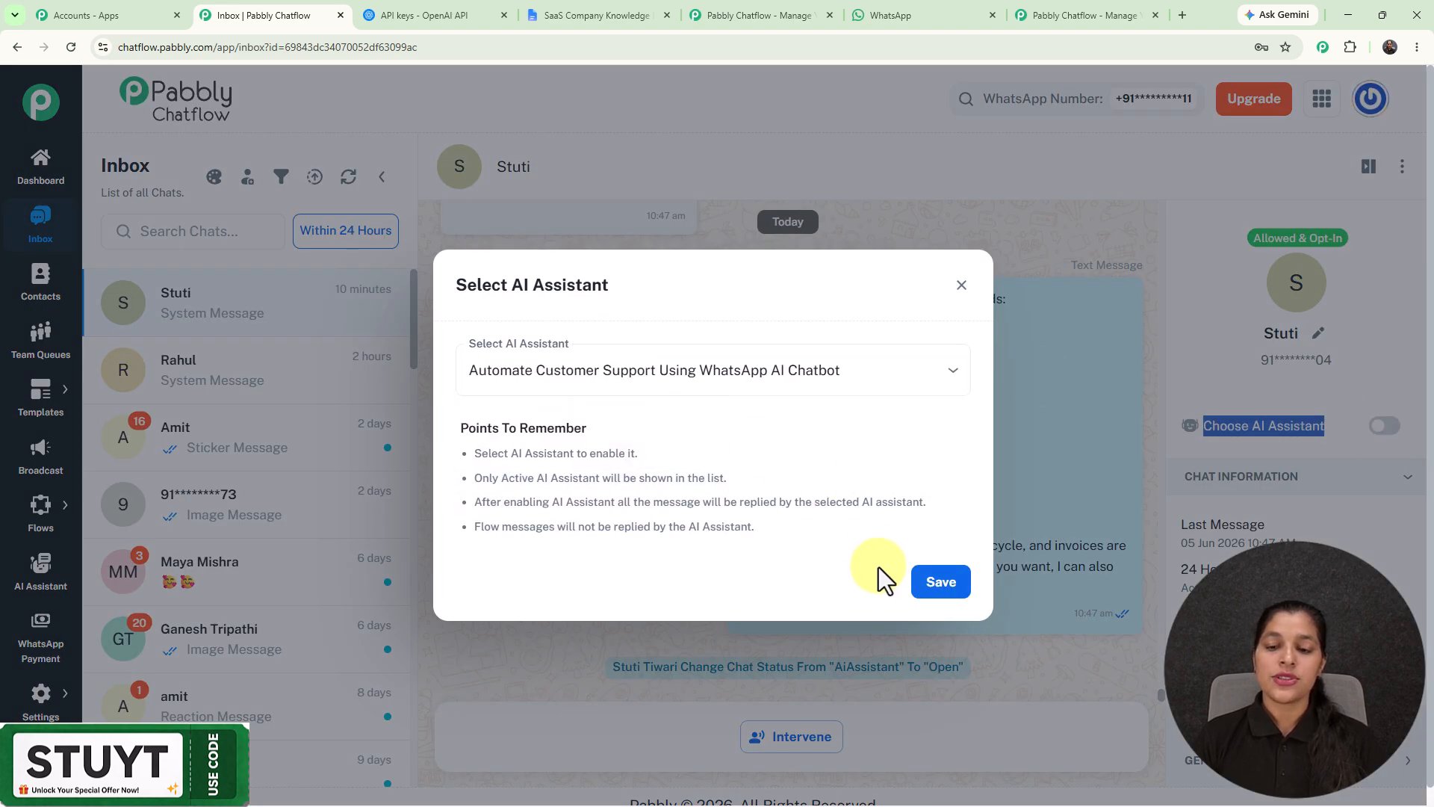
pyautogui.click(926, 582)
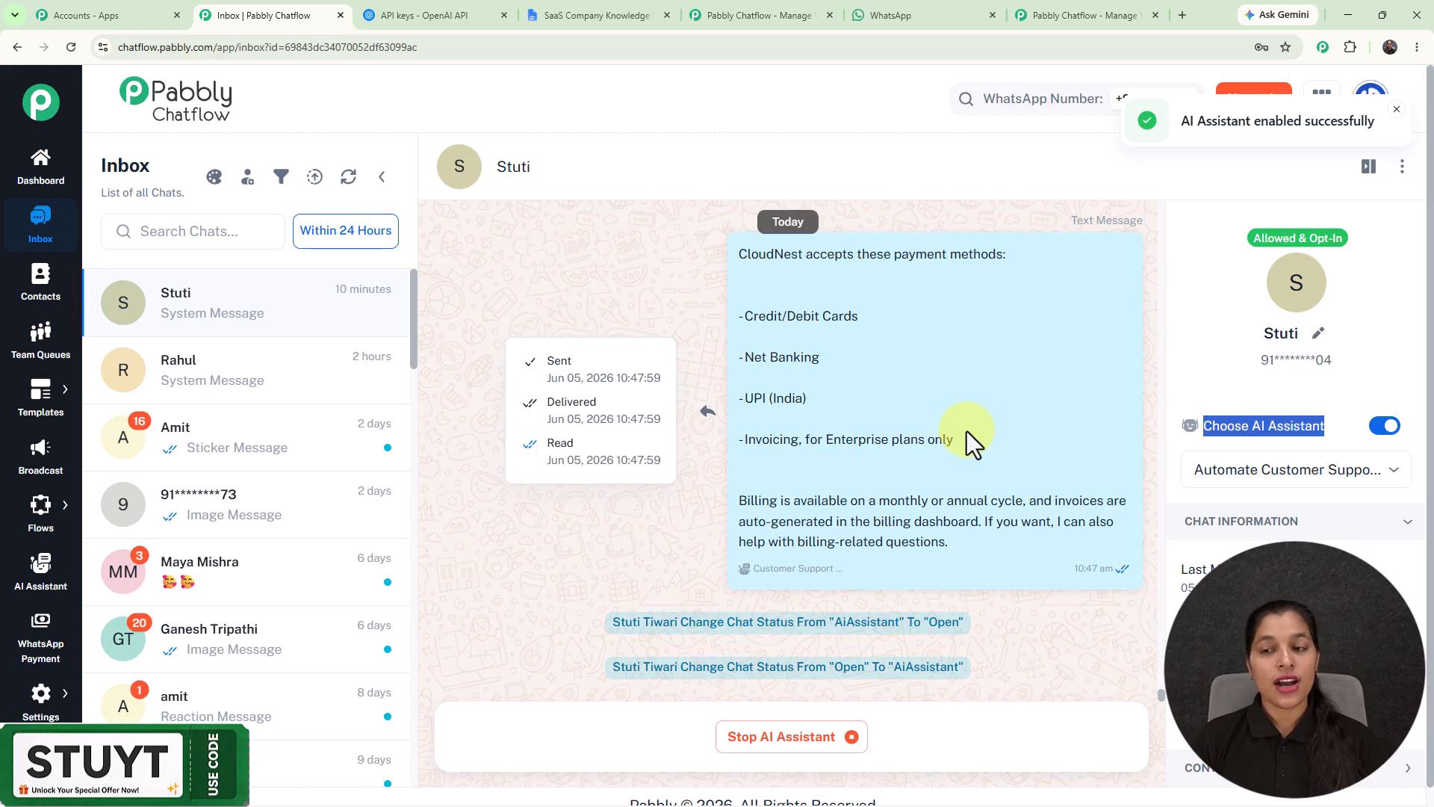
pyautogui.click(971, 186)
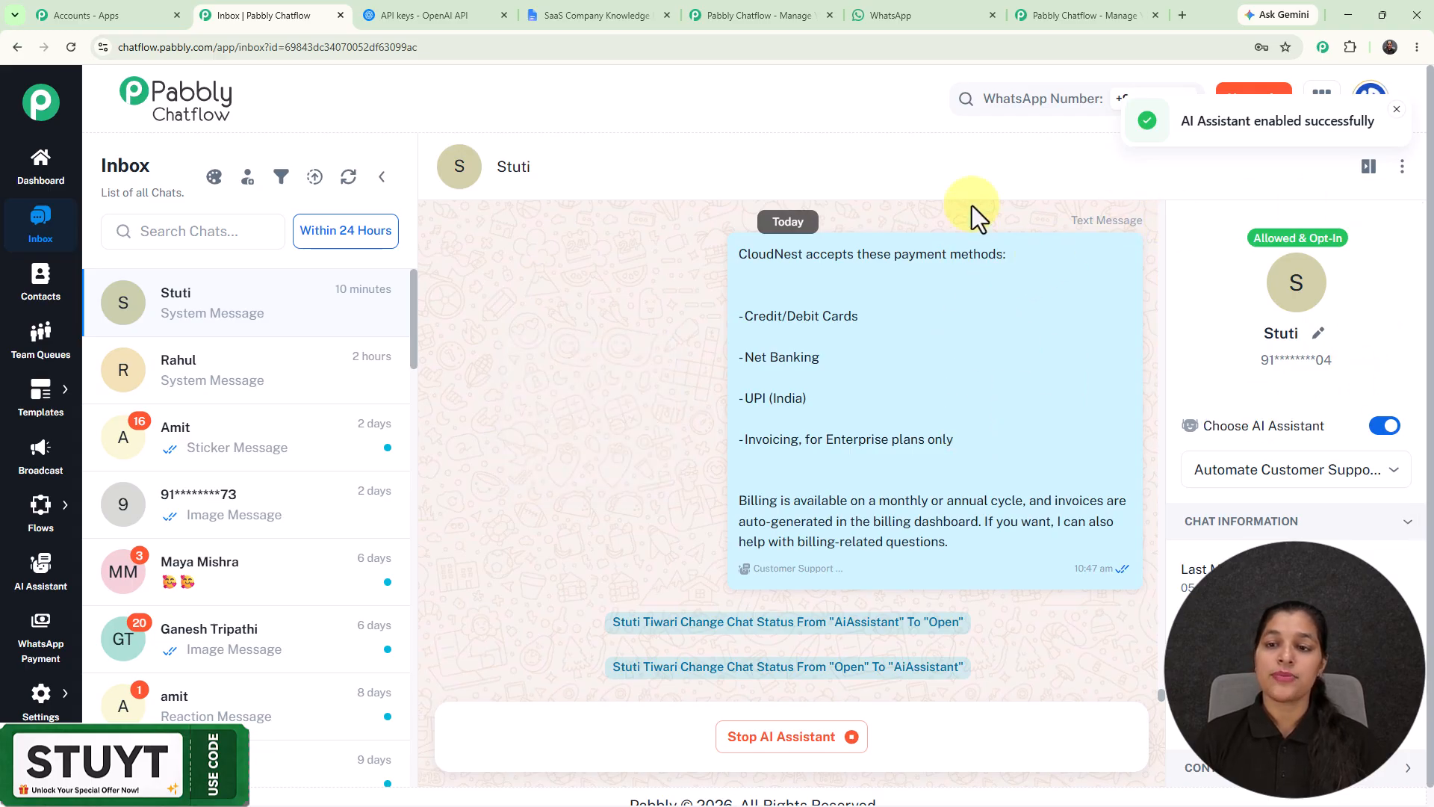